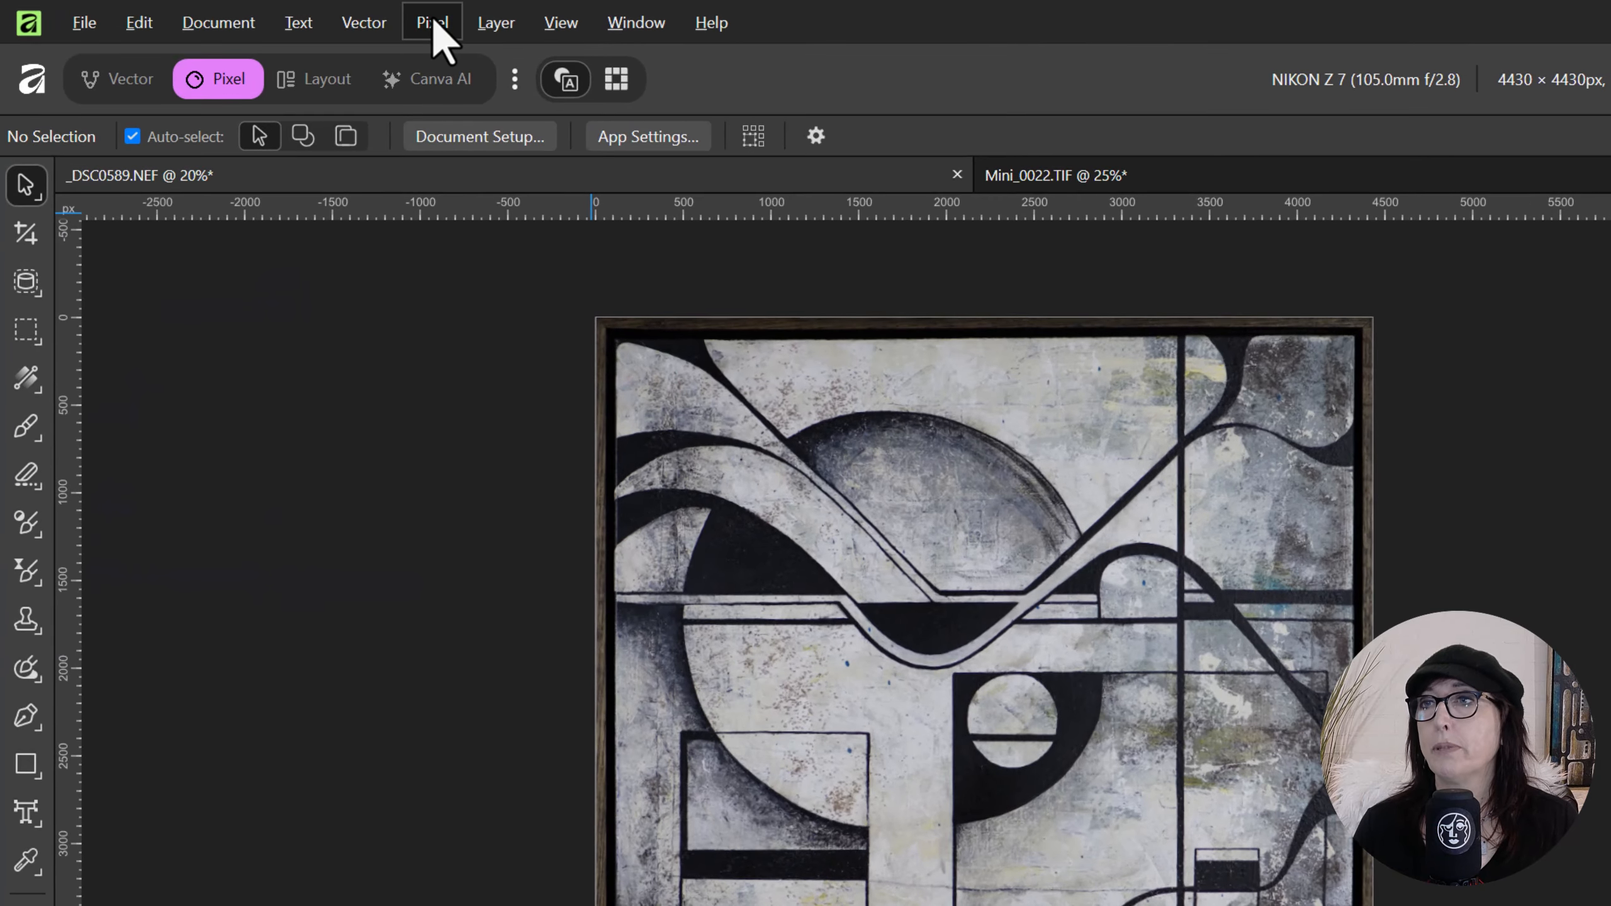
# Step: Add a Levels adjustment layer to the _DSC0589.NEF painting
pyautogui.click(363, 19)
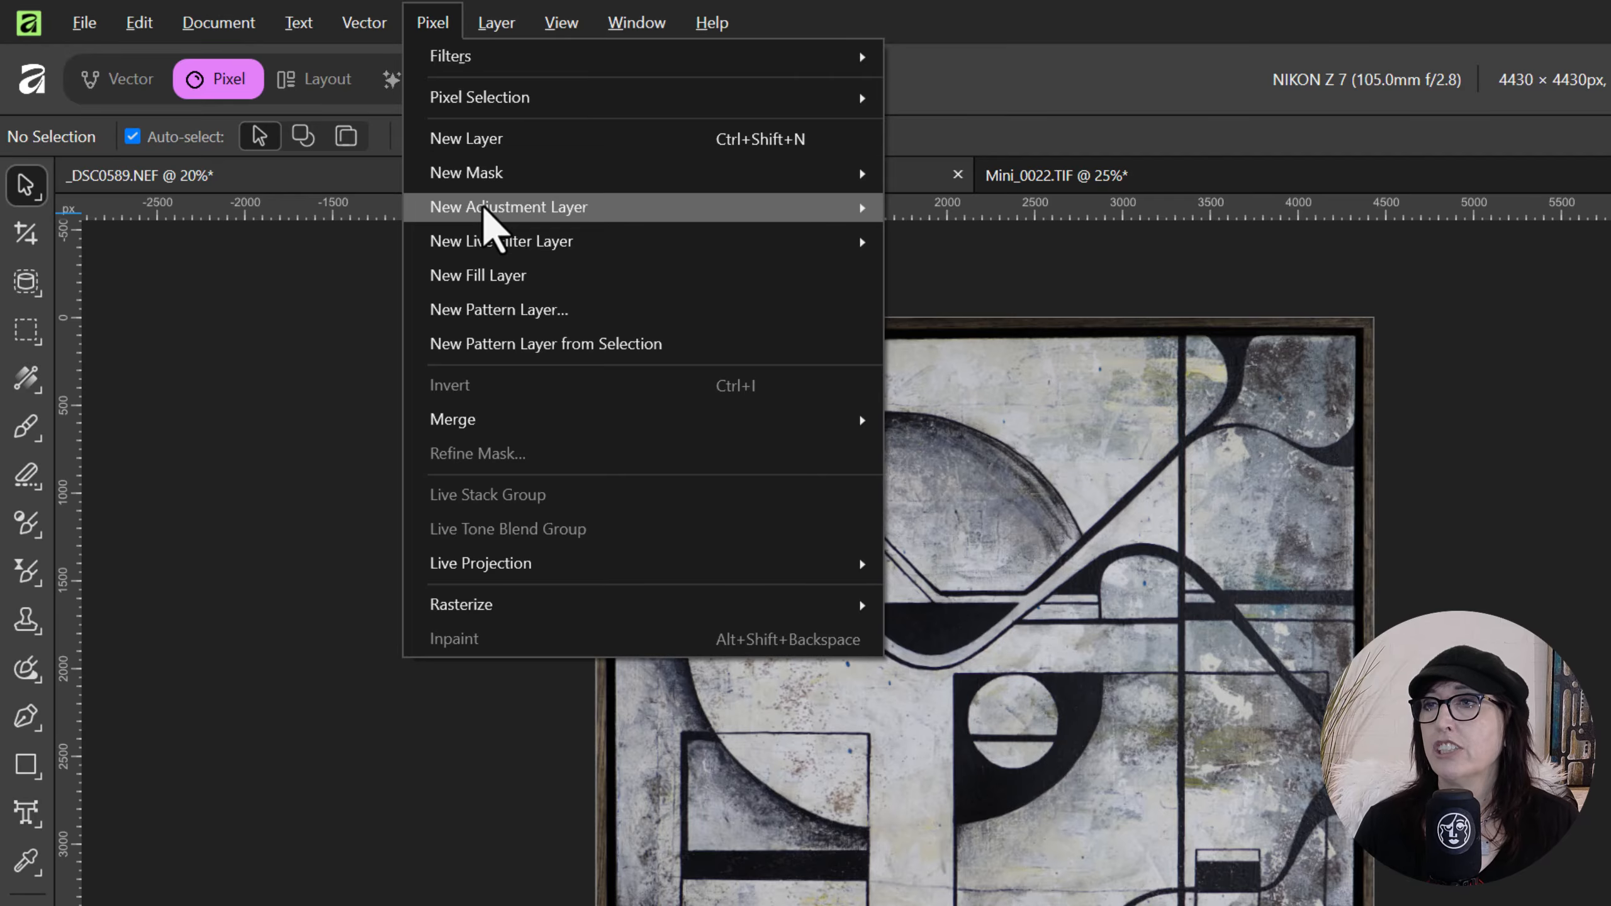
pyautogui.moveTo(407, 175)
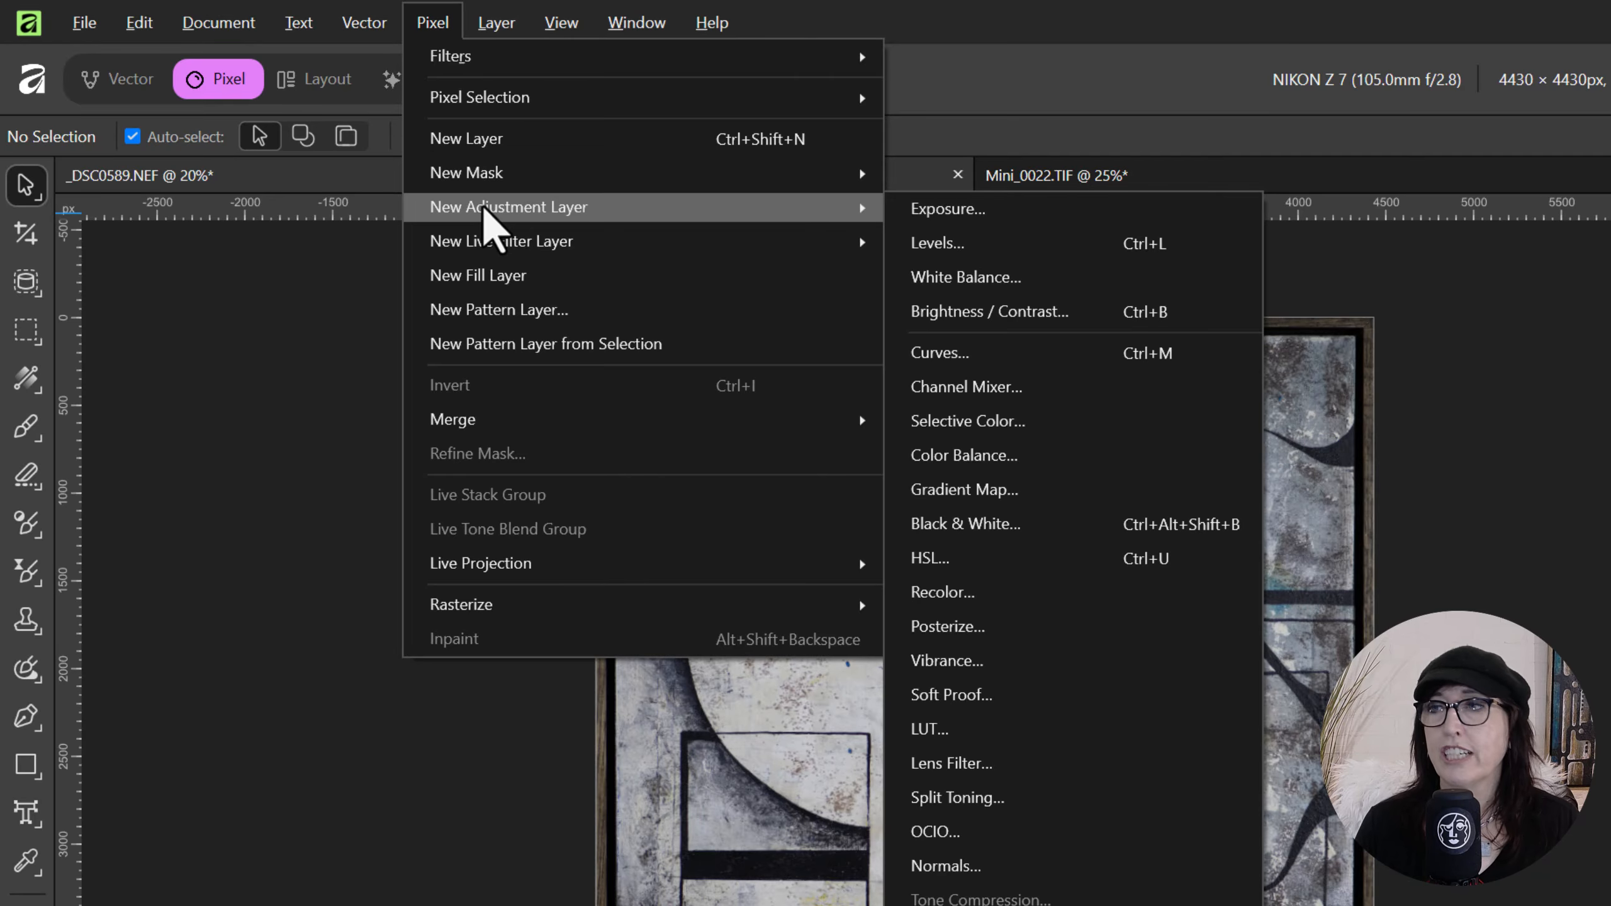
pyautogui.click(961, 240)
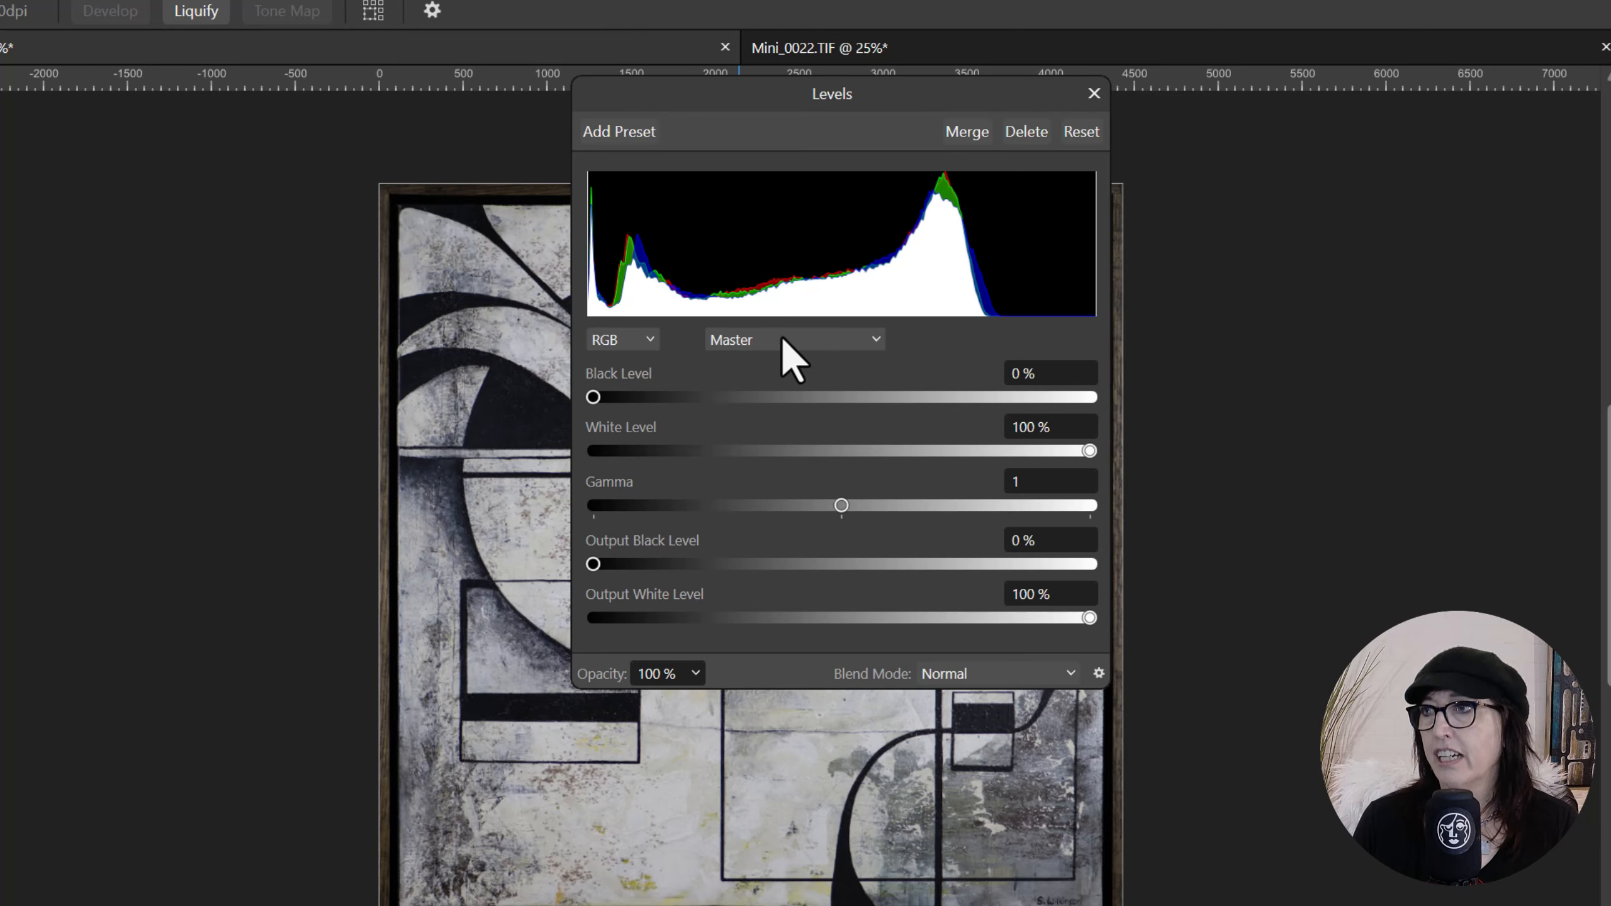
# Step: For the red channel of the Levels adjustment, set the white level to 79 % and the gamma to 0.9
pyautogui.click(781, 337)
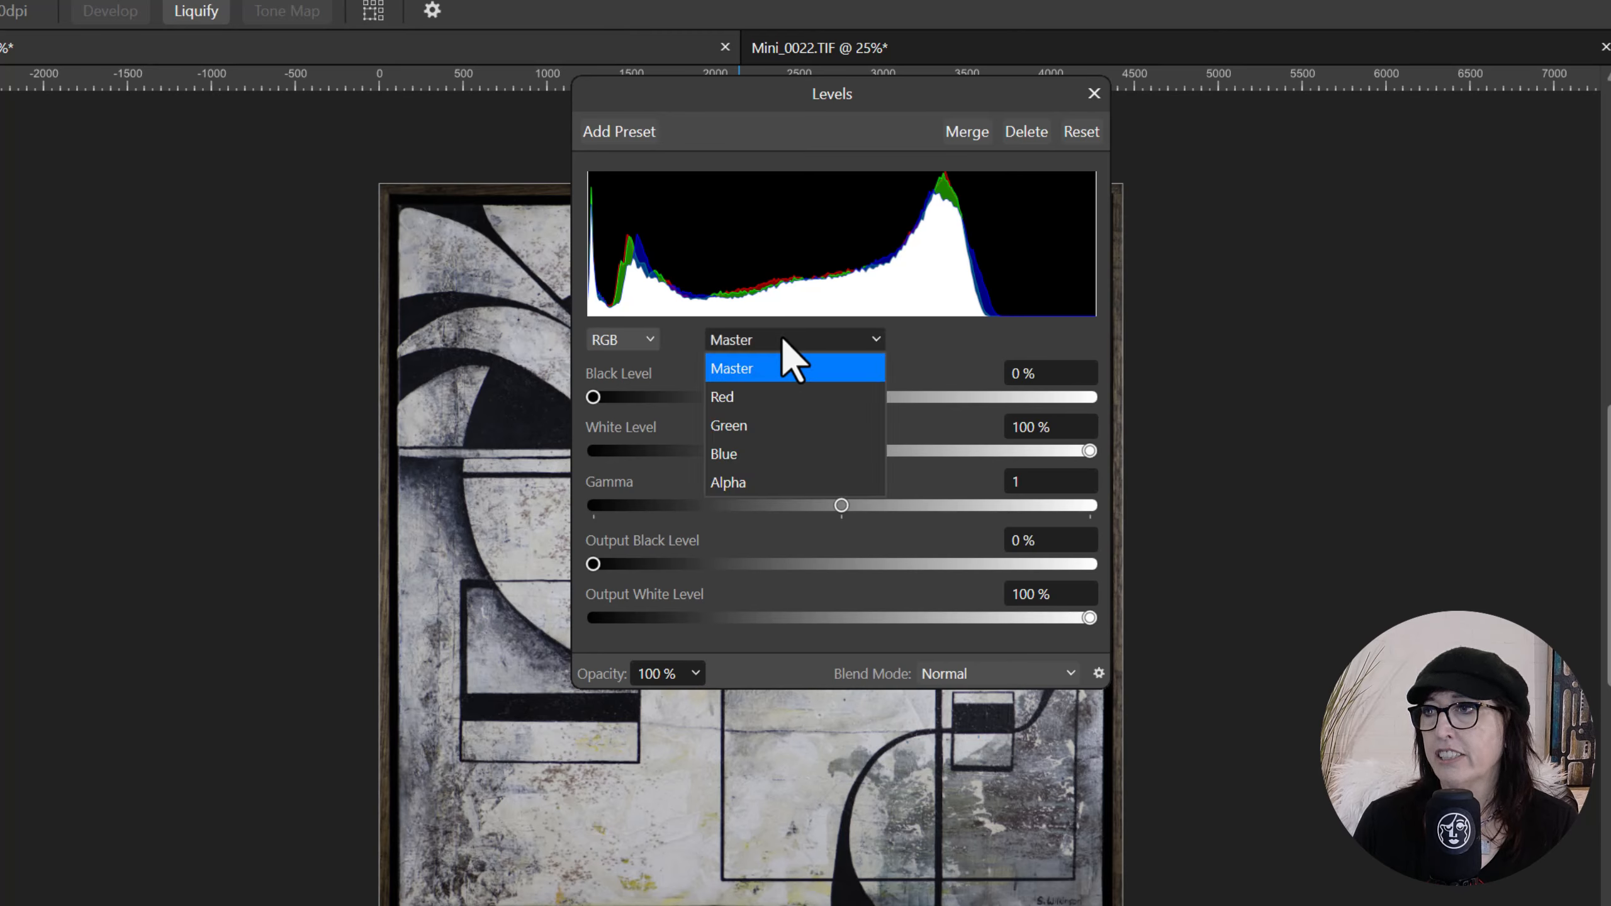
pyautogui.click(730, 399)
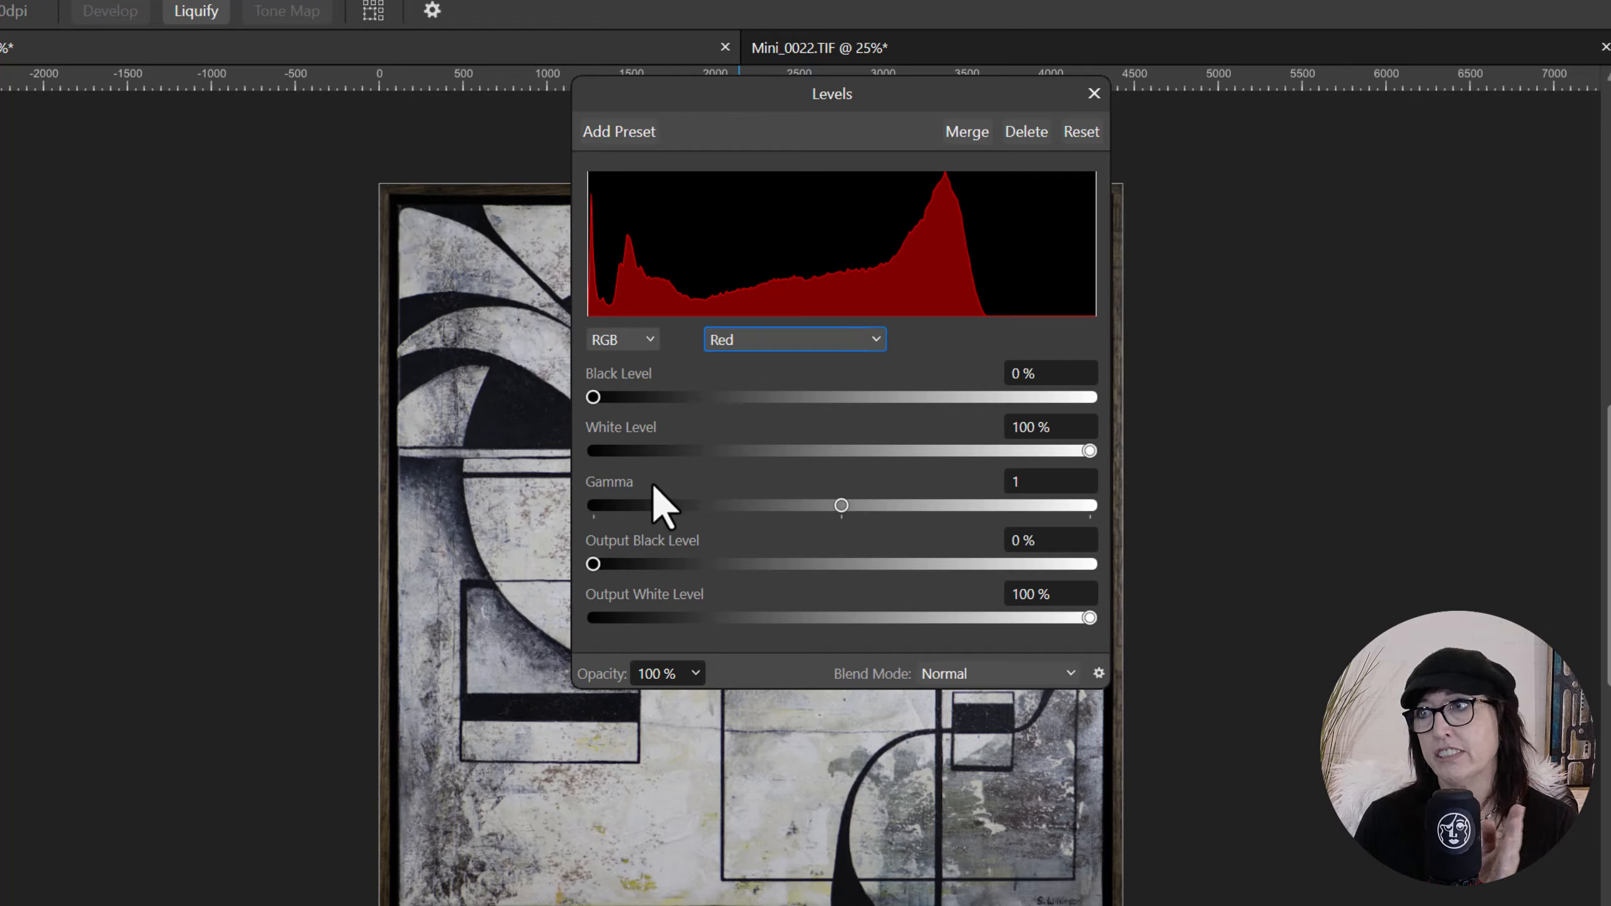
pyautogui.moveTo(593, 399); pyautogui.dragTo(592, 345)
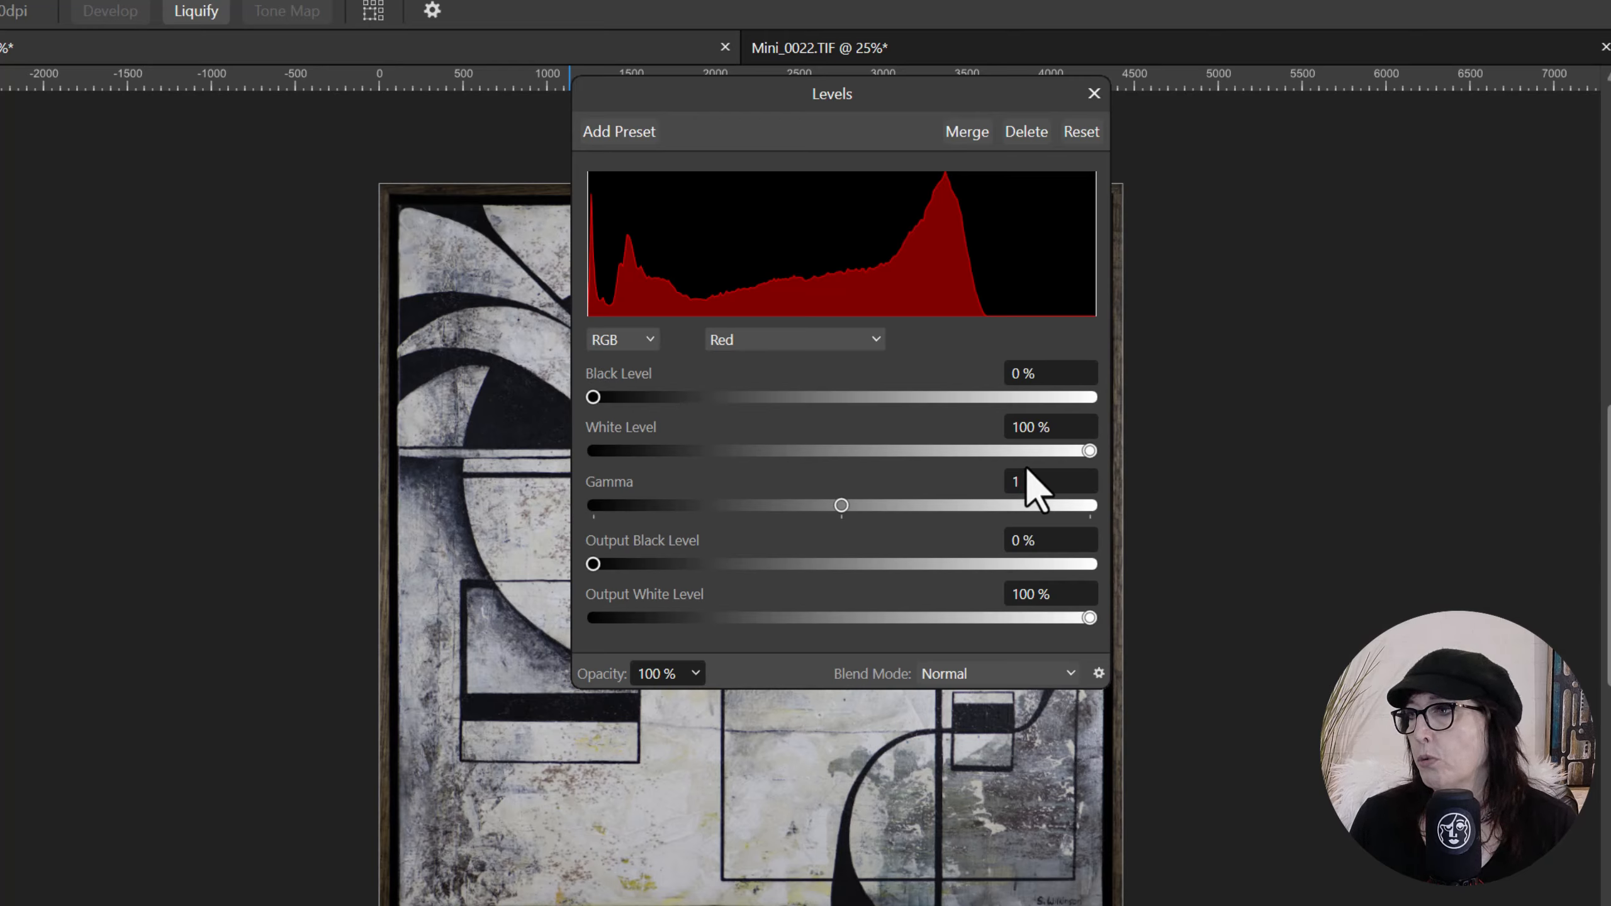
pyautogui.moveTo(1058, 443); pyautogui.dragTo(985, 430)
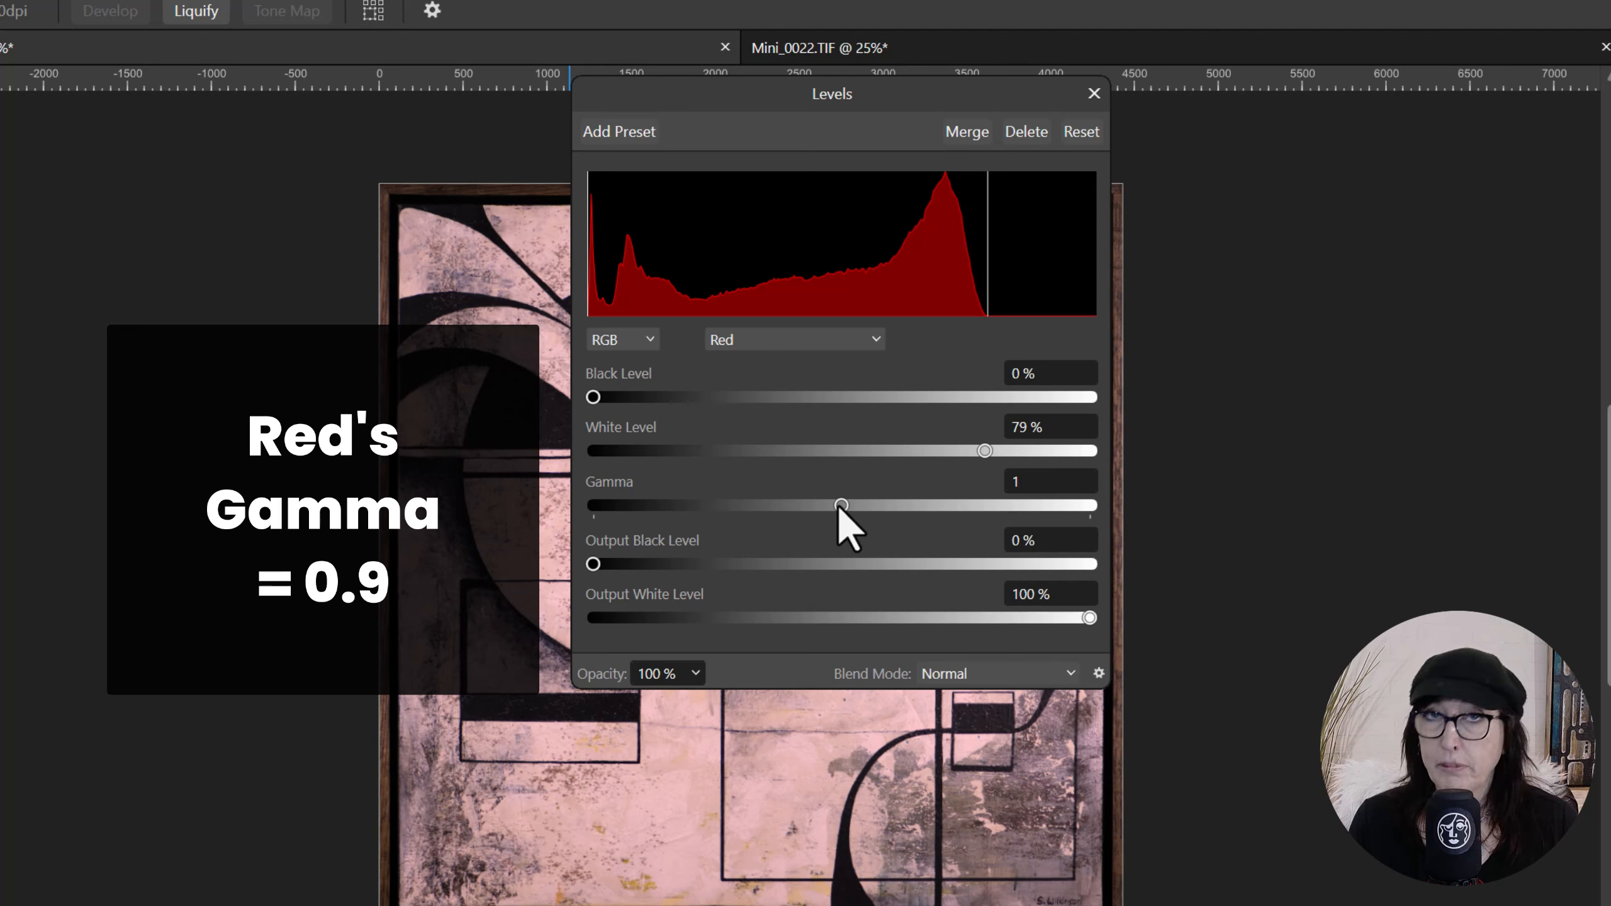
pyautogui.moveTo(838, 505); pyautogui.dragTo(832, 506)
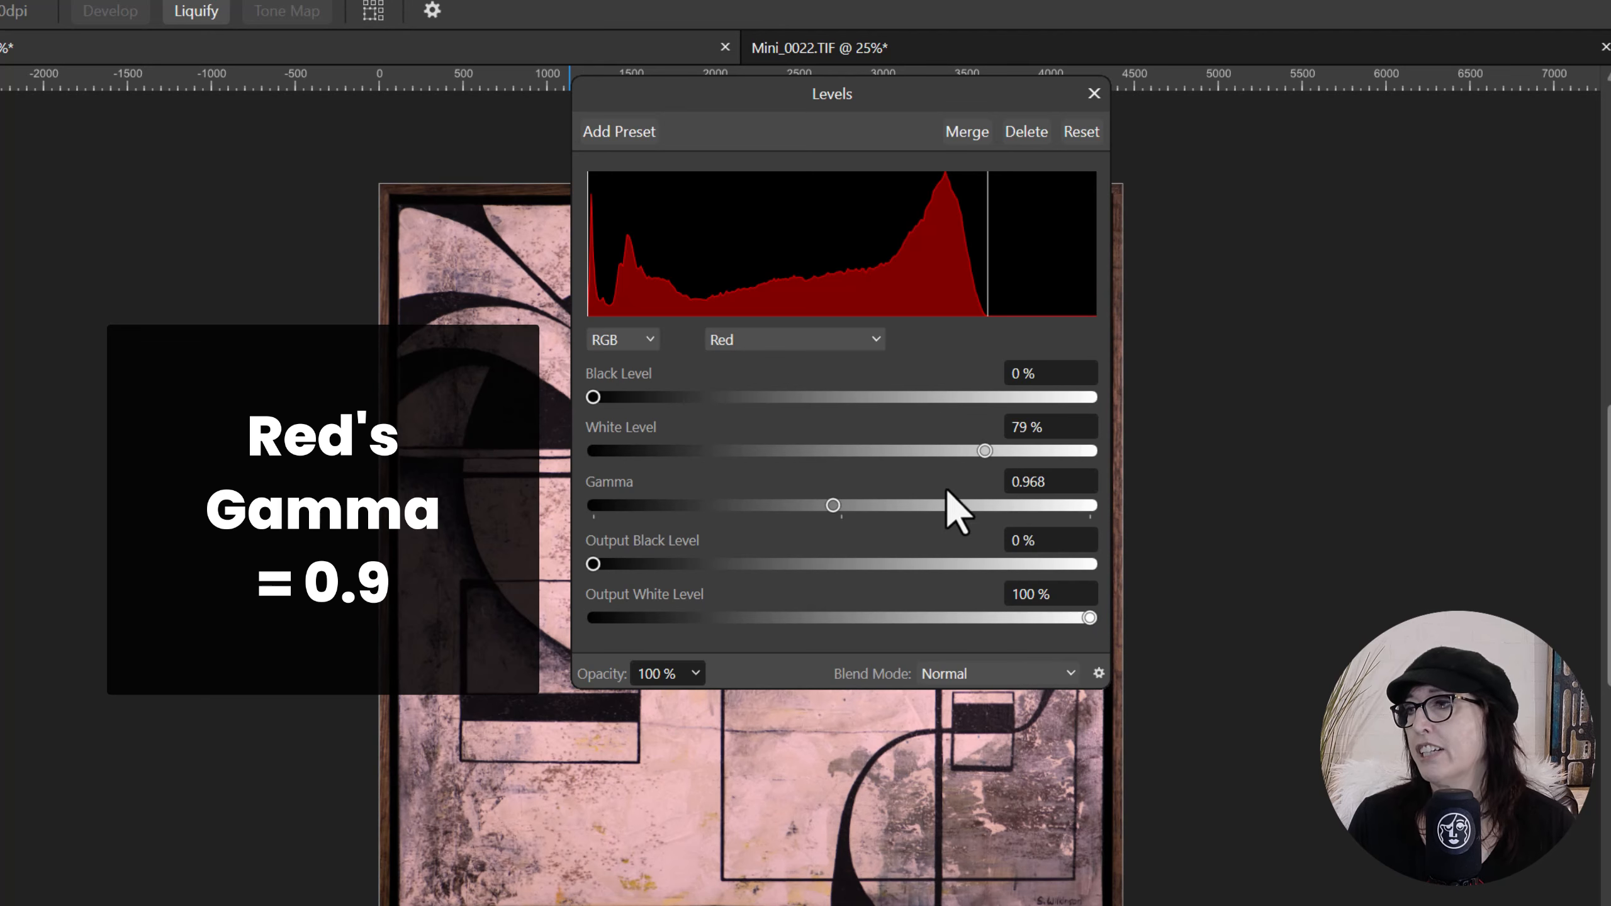
pyautogui.click(1043, 482)
pyautogui.write('0.9')
# Step: For the green channel, set the white level to 80 % and uncover the painting to check the colour
pyautogui.click(757, 343)
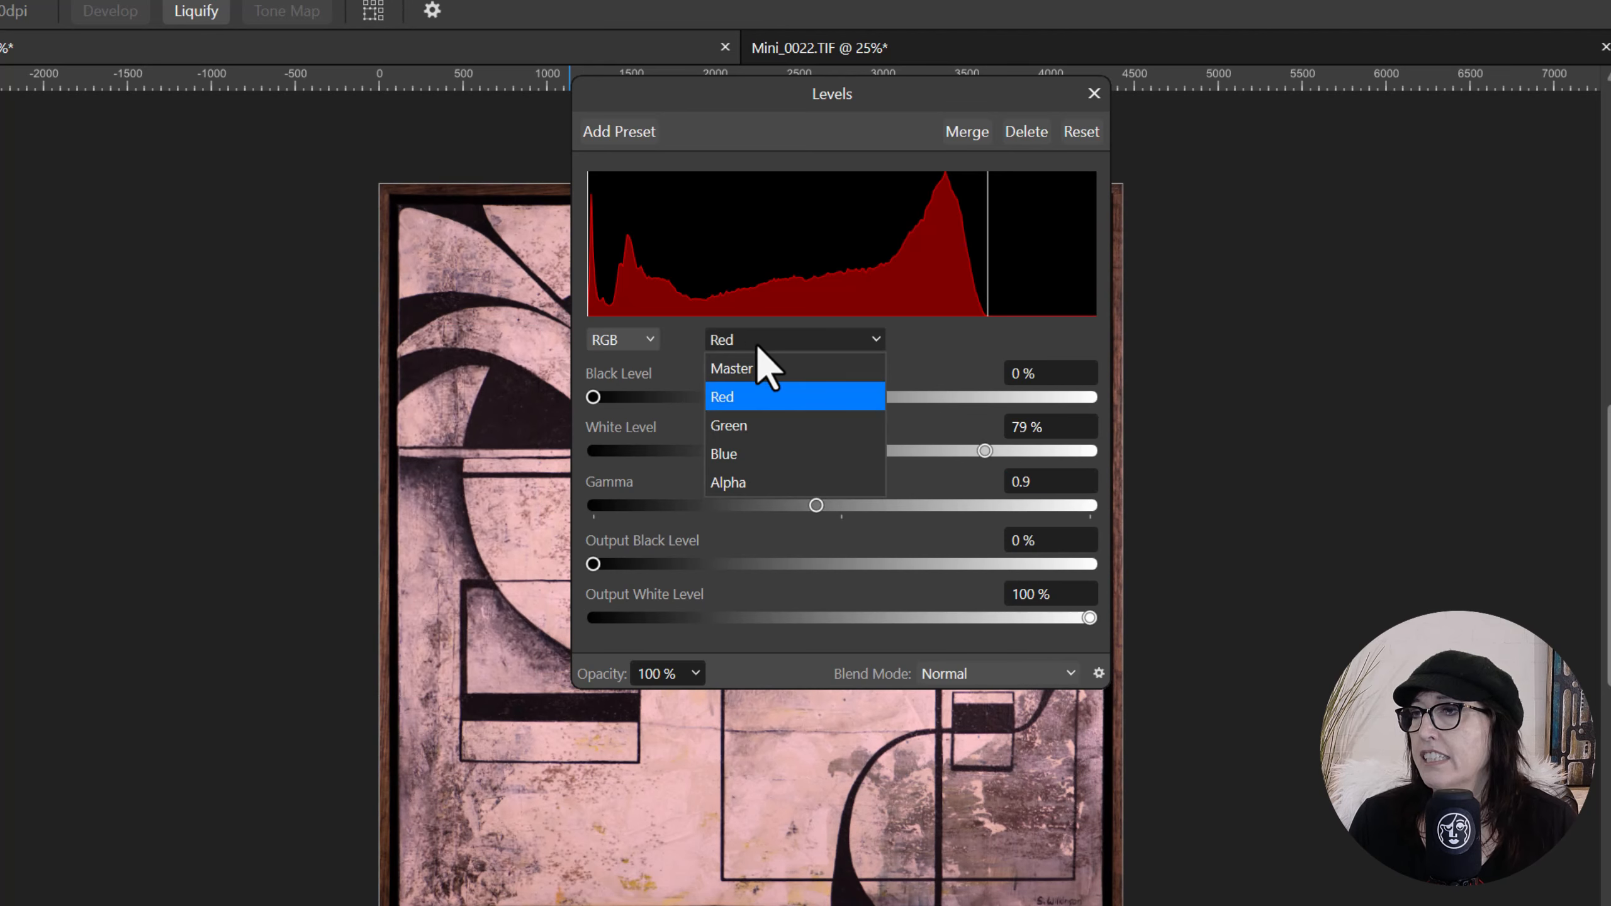
pyautogui.click(745, 416)
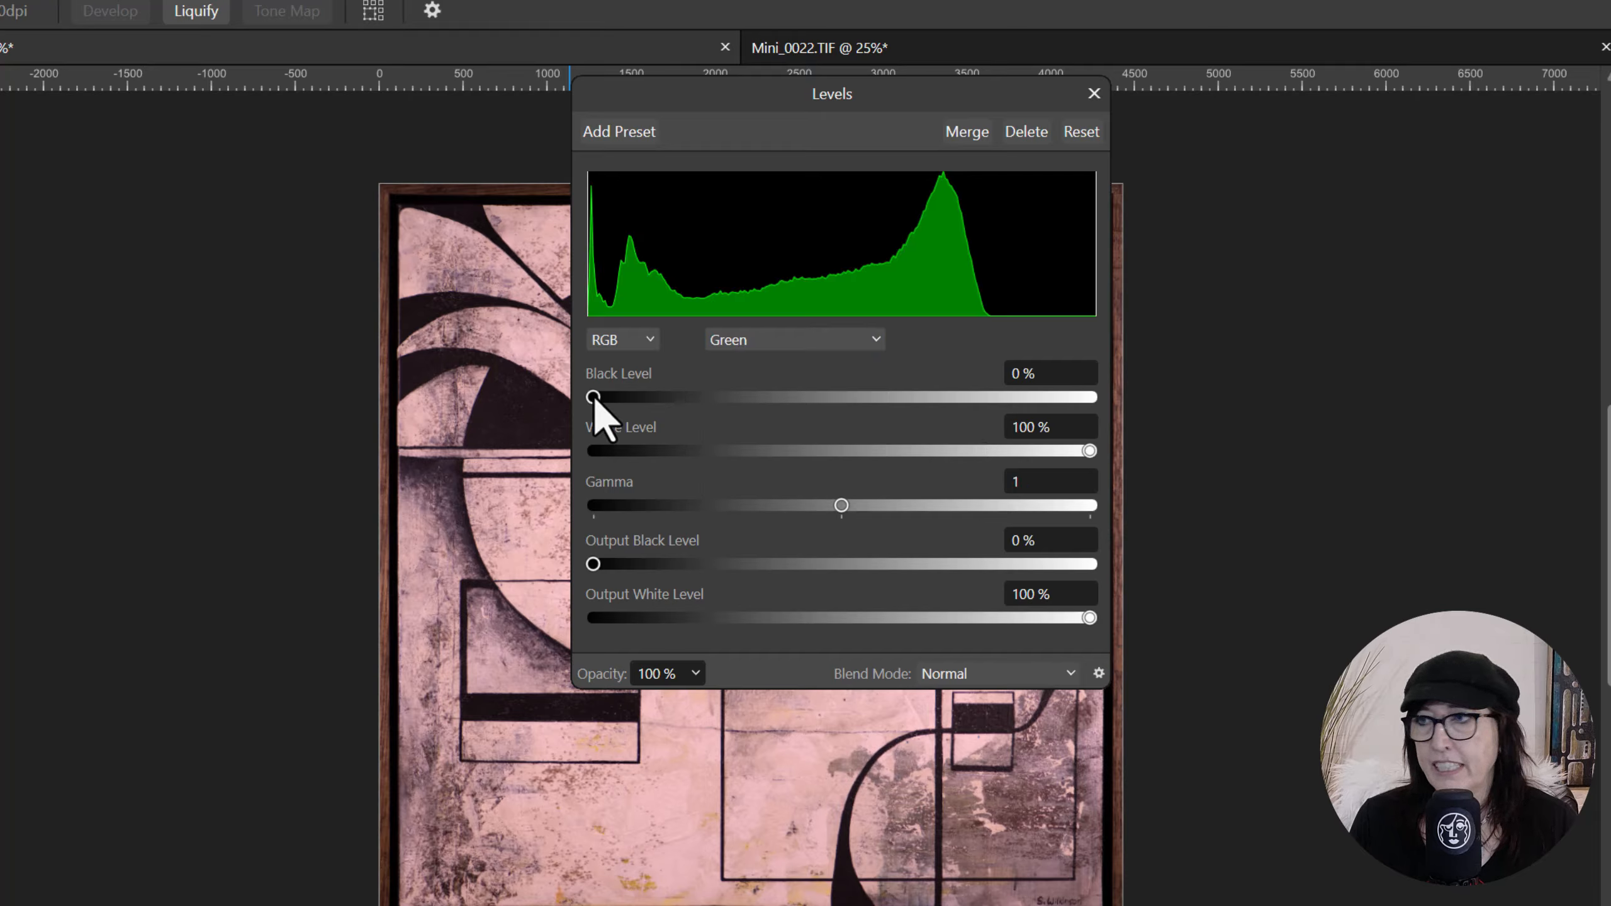
pyautogui.moveTo(597, 396)
pyautogui.mouseDown()
pyautogui.moveTo(612, 398)
pyautogui.moveTo(593, 397)
pyautogui.mouseUp()
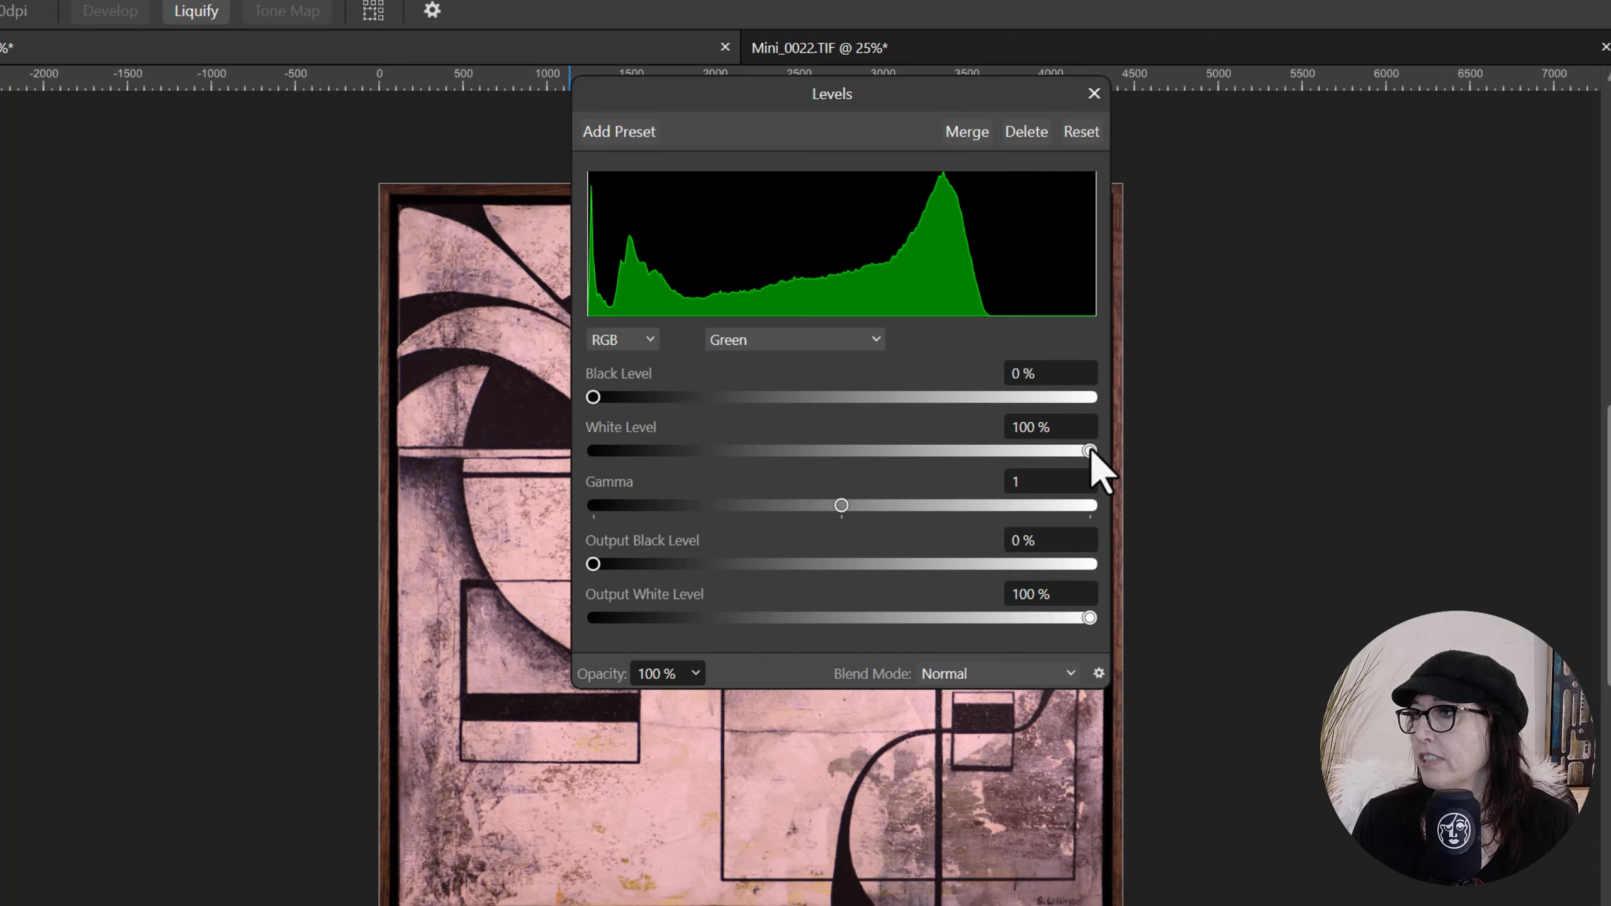
pyautogui.moveTo(1091, 452); pyautogui.dragTo(990, 439)
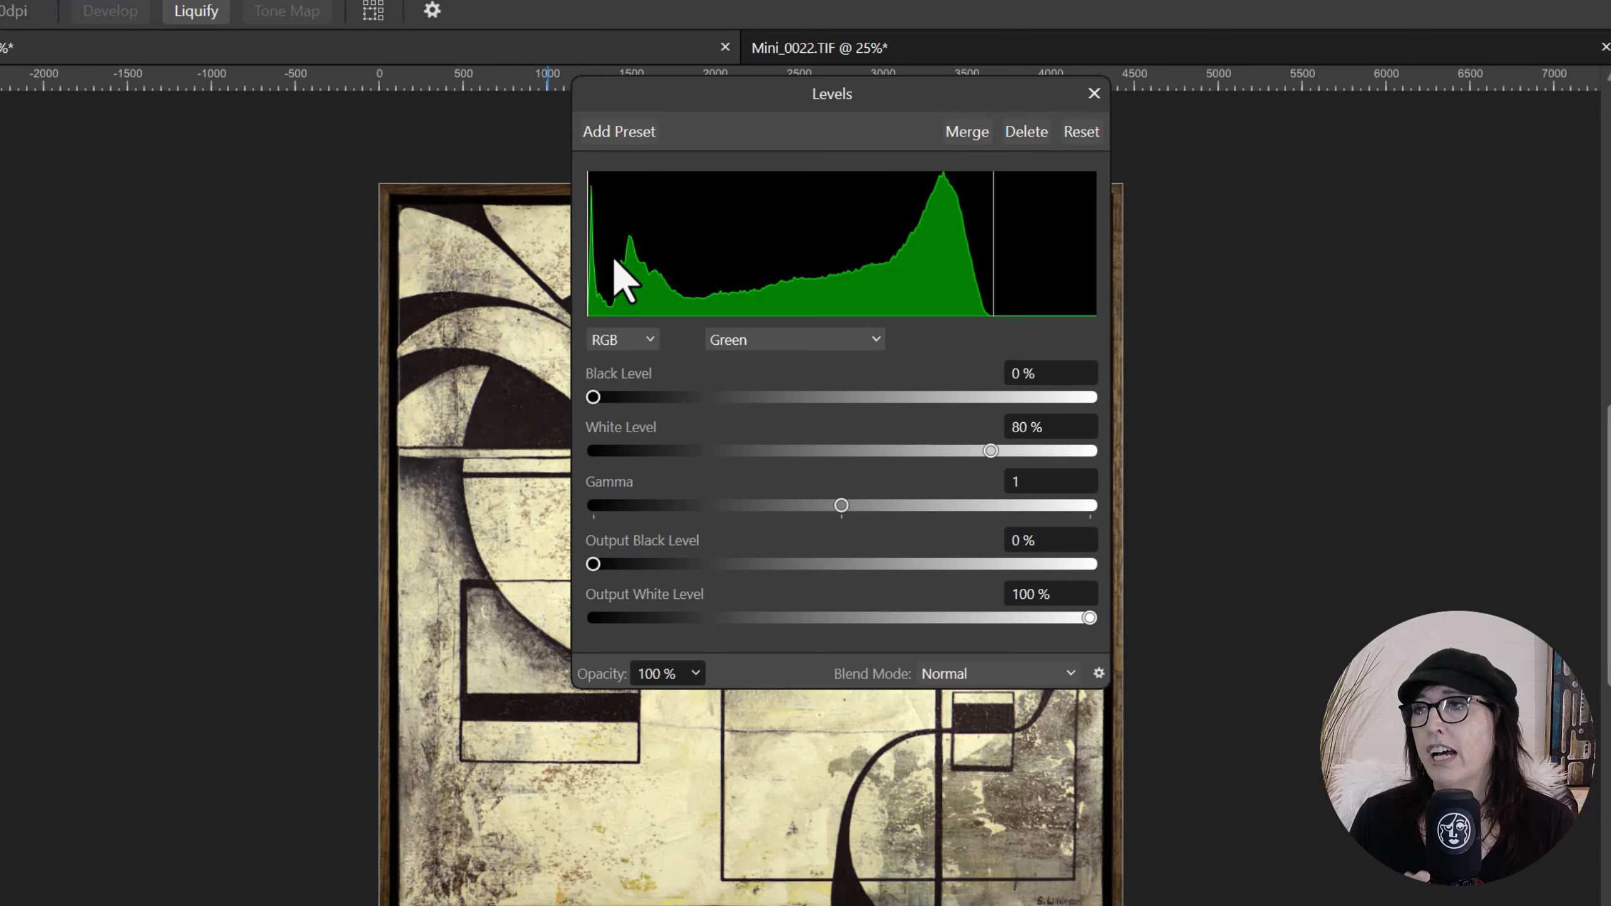
pyautogui.moveTo(790, 95); pyautogui.dragTo(1039, 254)
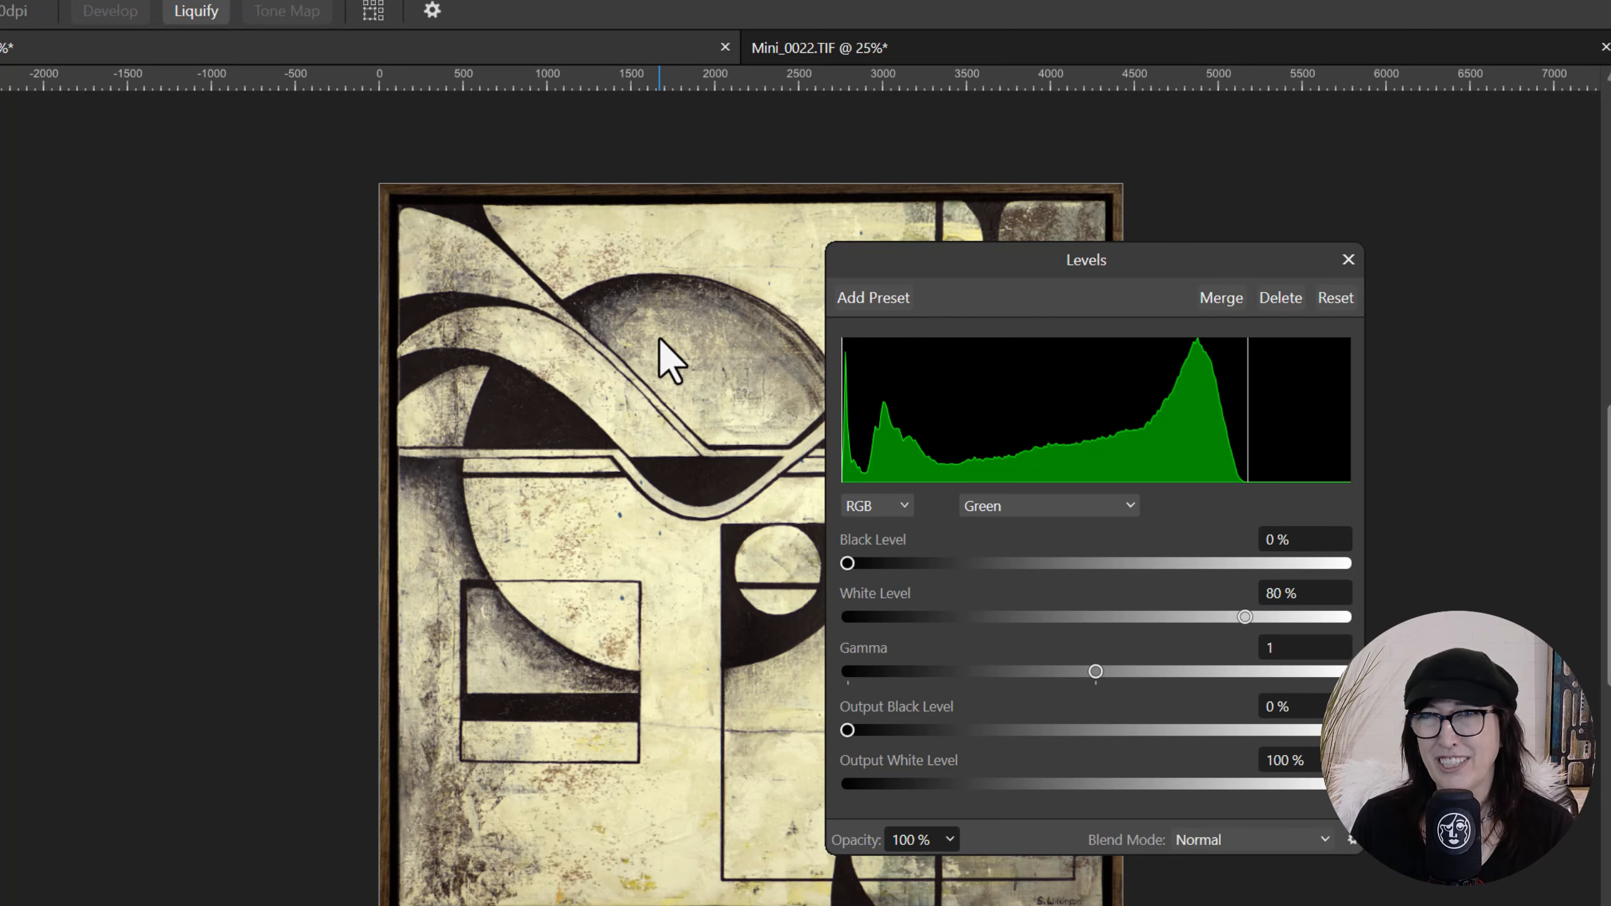
pyautogui.moveTo(999, 260); pyautogui.dragTo(679, 224)
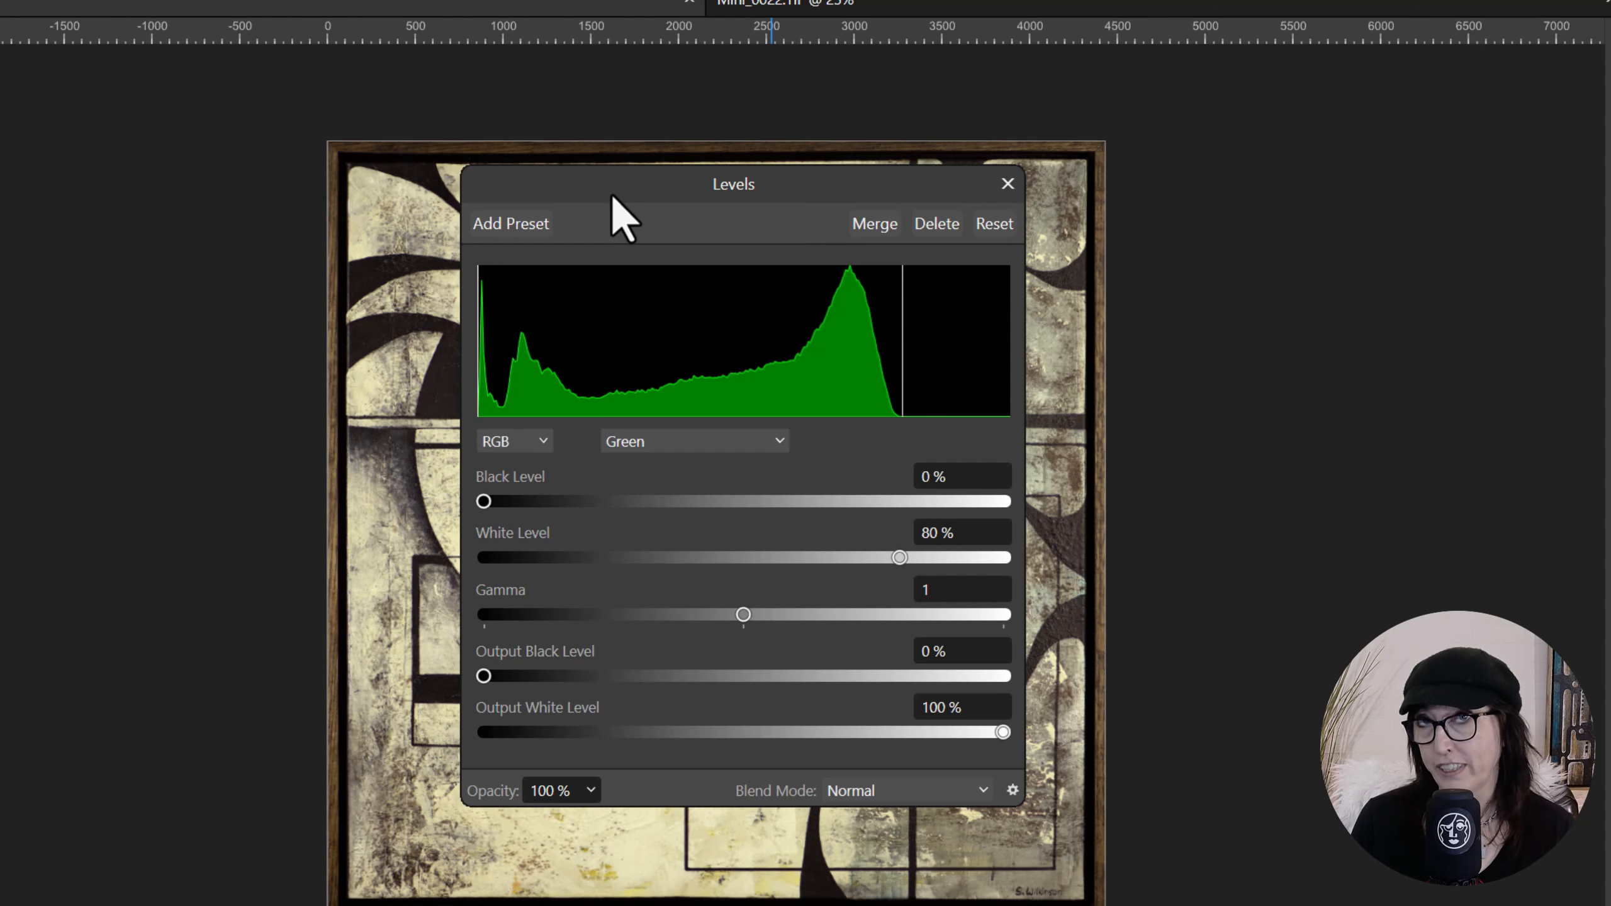
# Step: For the blue channel, set the white level to 82 % and the gamma to 1.1
pyautogui.click(674, 438)
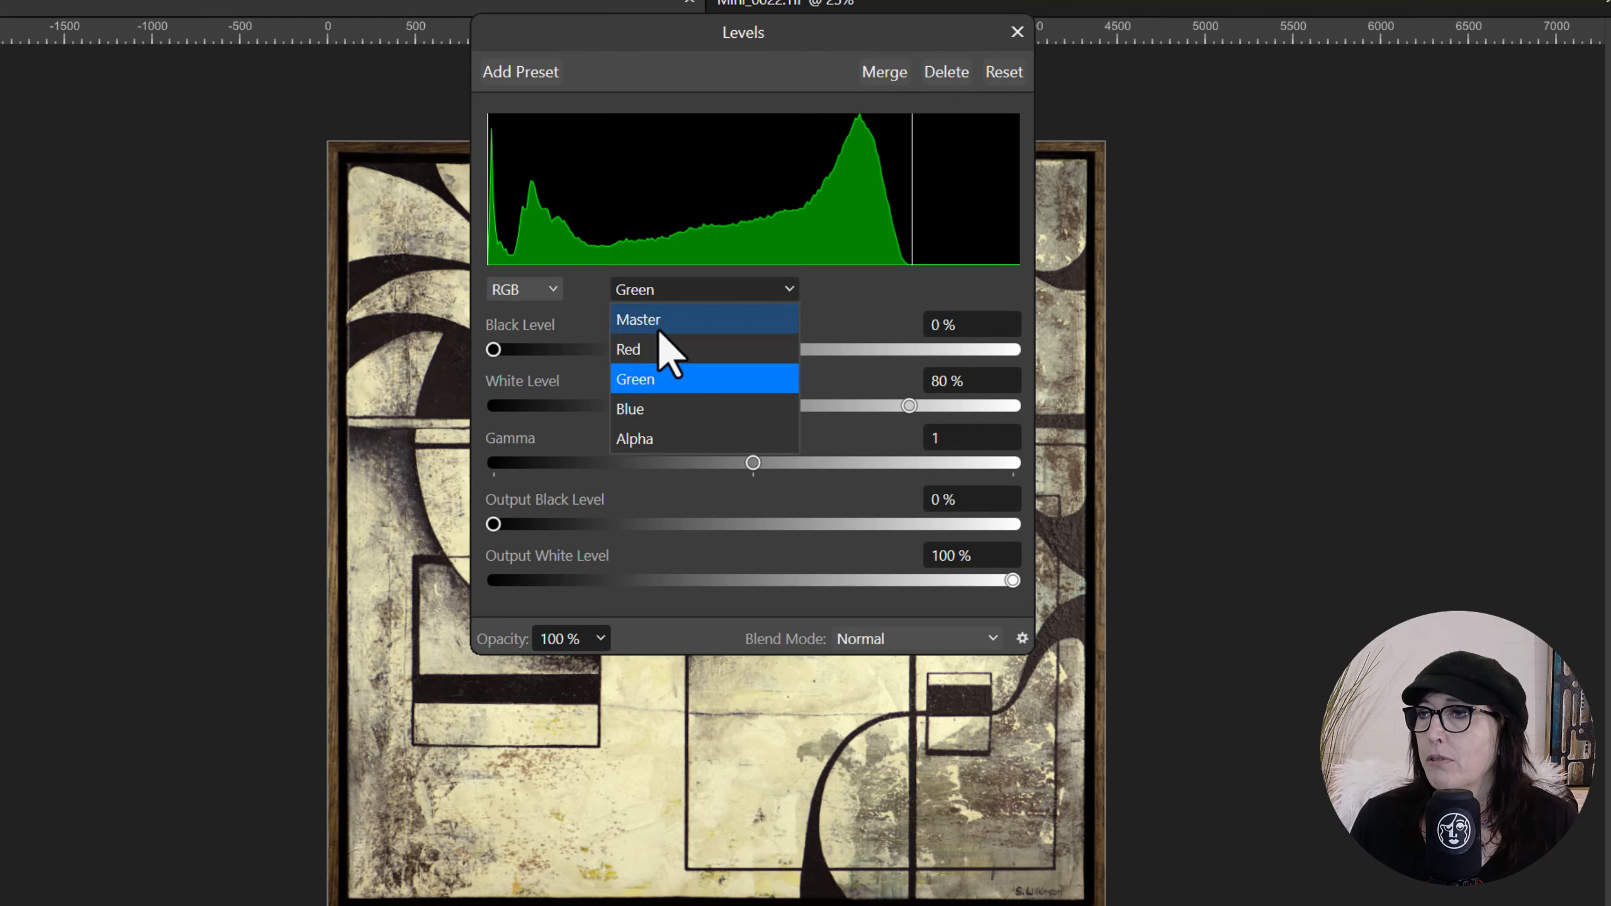
pyautogui.click(655, 409)
pyautogui.moveTo(494, 349)
pyautogui.mouseDown()
pyautogui.moveTo(512, 348)
pyautogui.moveTo(486, 350)
pyautogui.mouseUp()
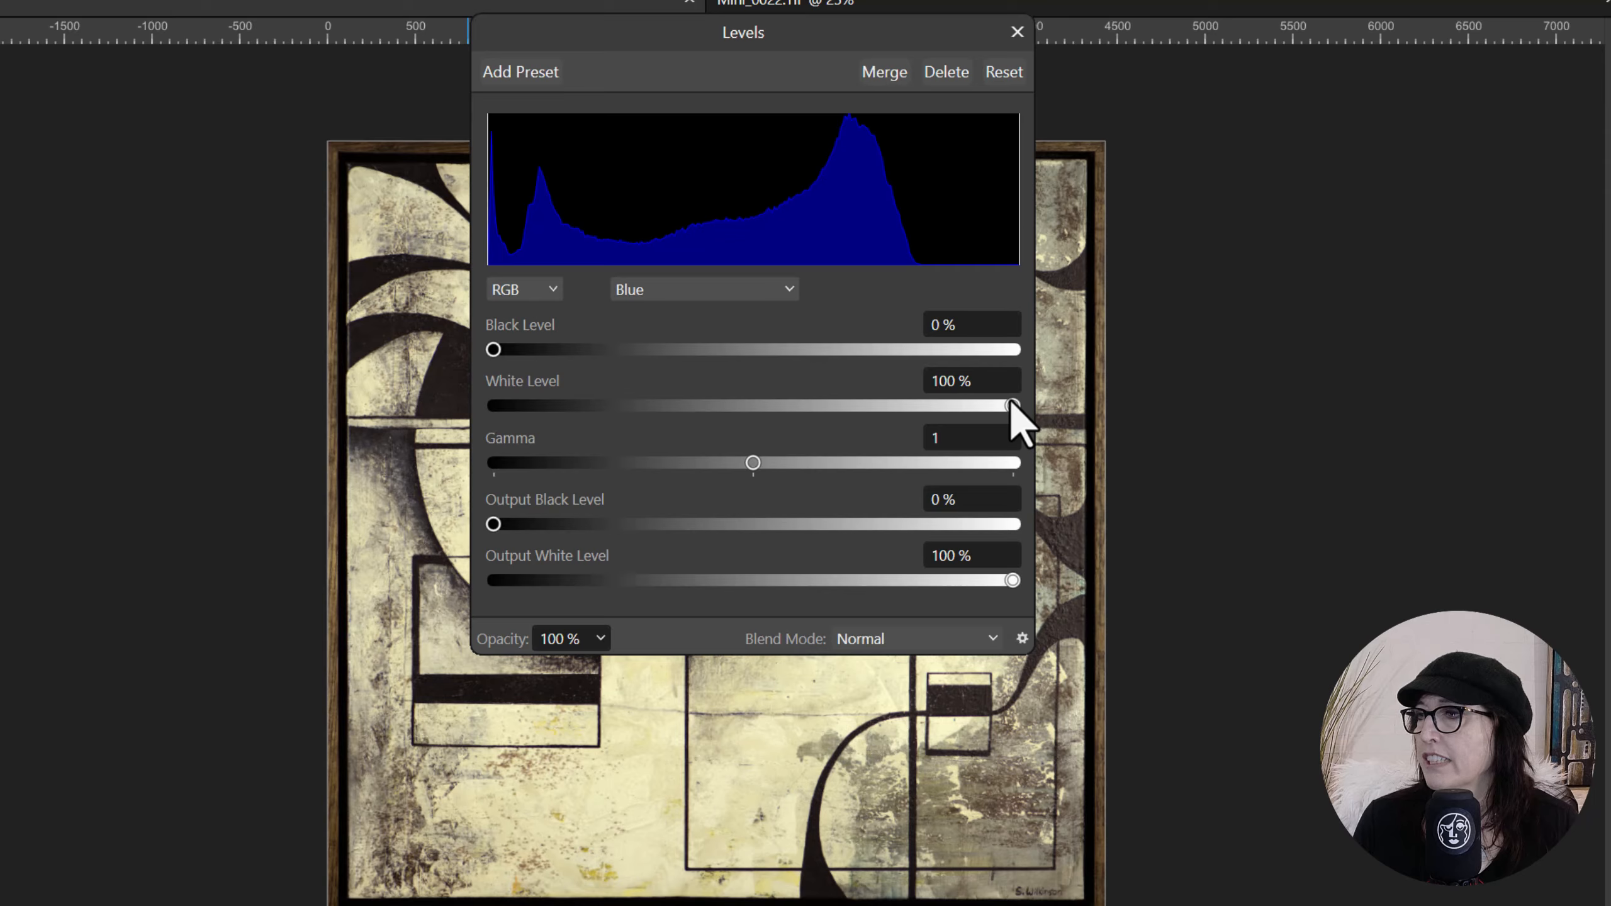
pyautogui.moveTo(1012, 405); pyautogui.dragTo(922, 400)
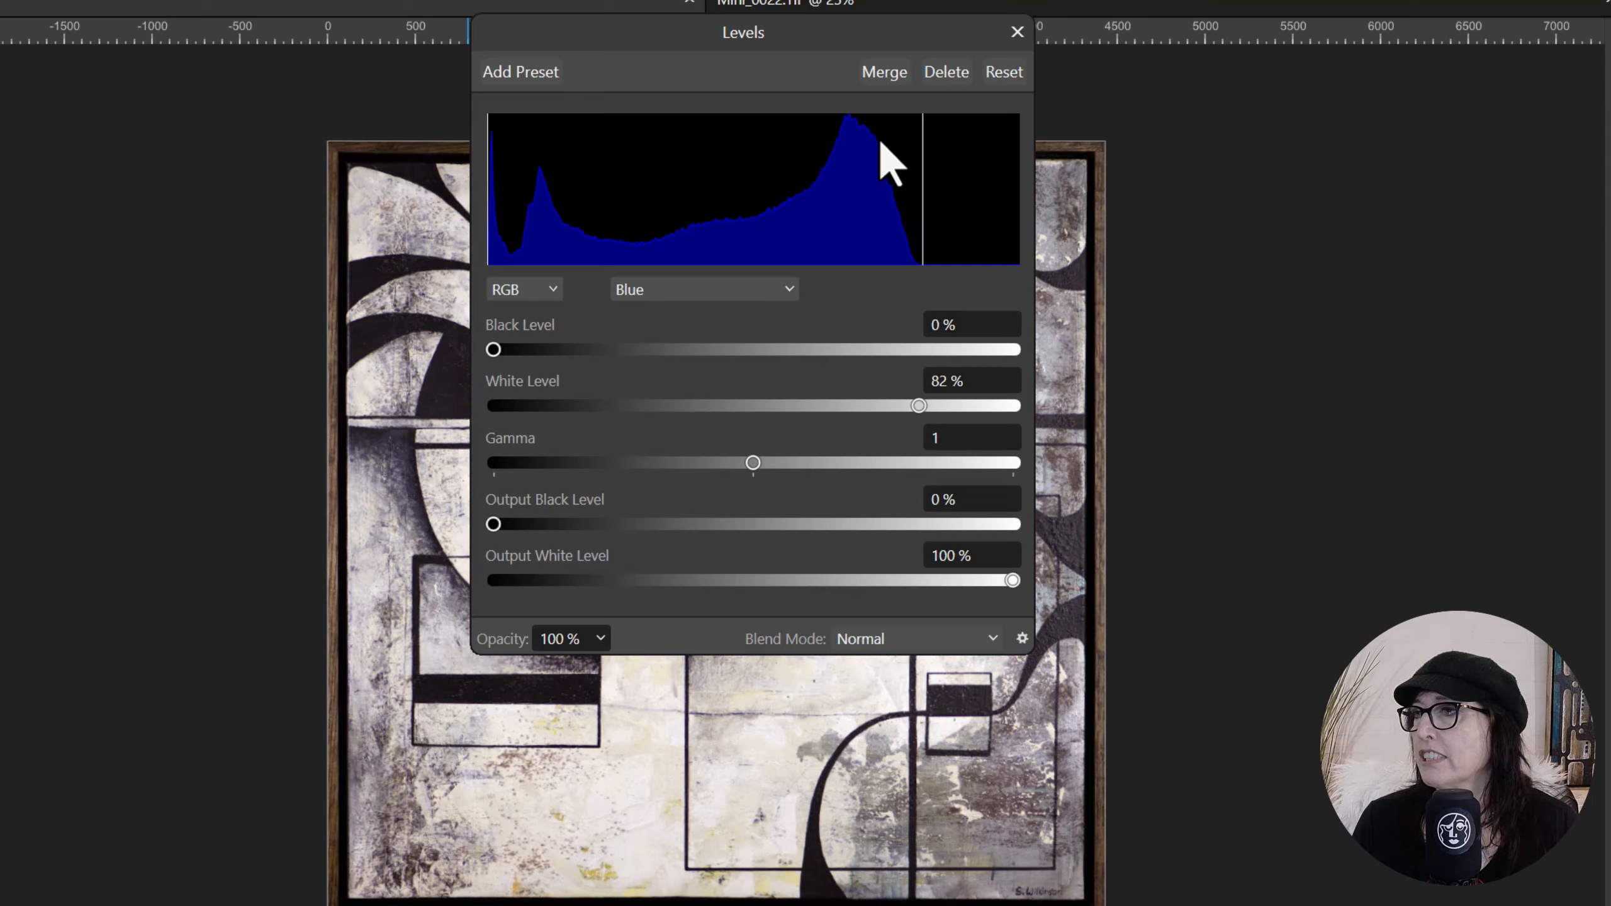
pyautogui.moveTo(753, 463); pyautogui.dragTo(779, 463)
pyautogui.click(931, 438)
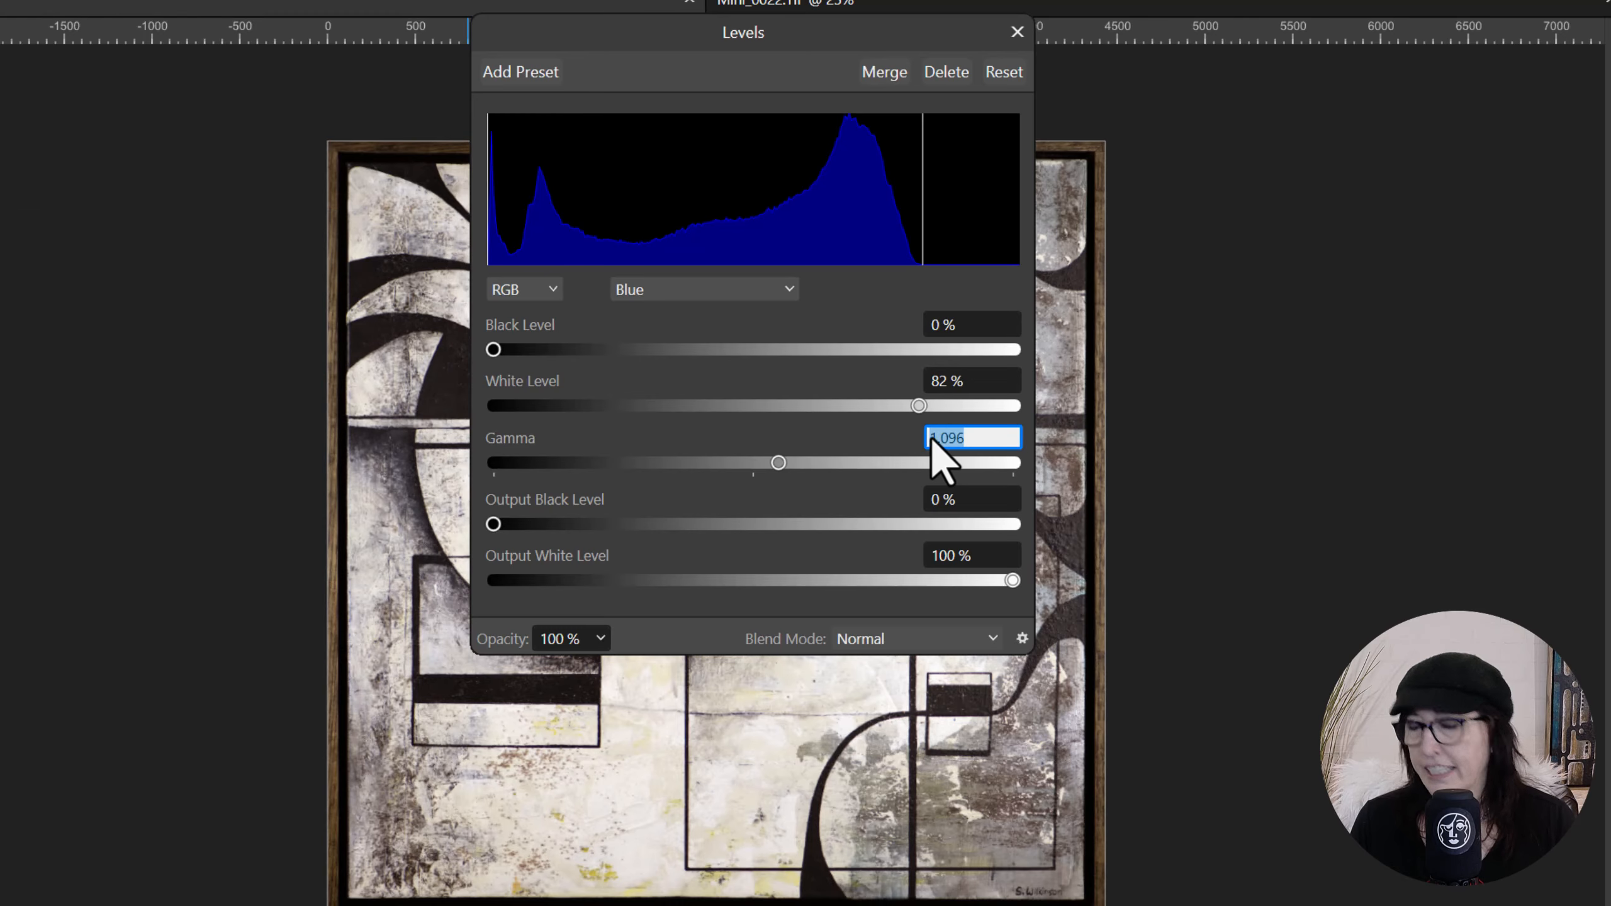
pyautogui.press('Return')
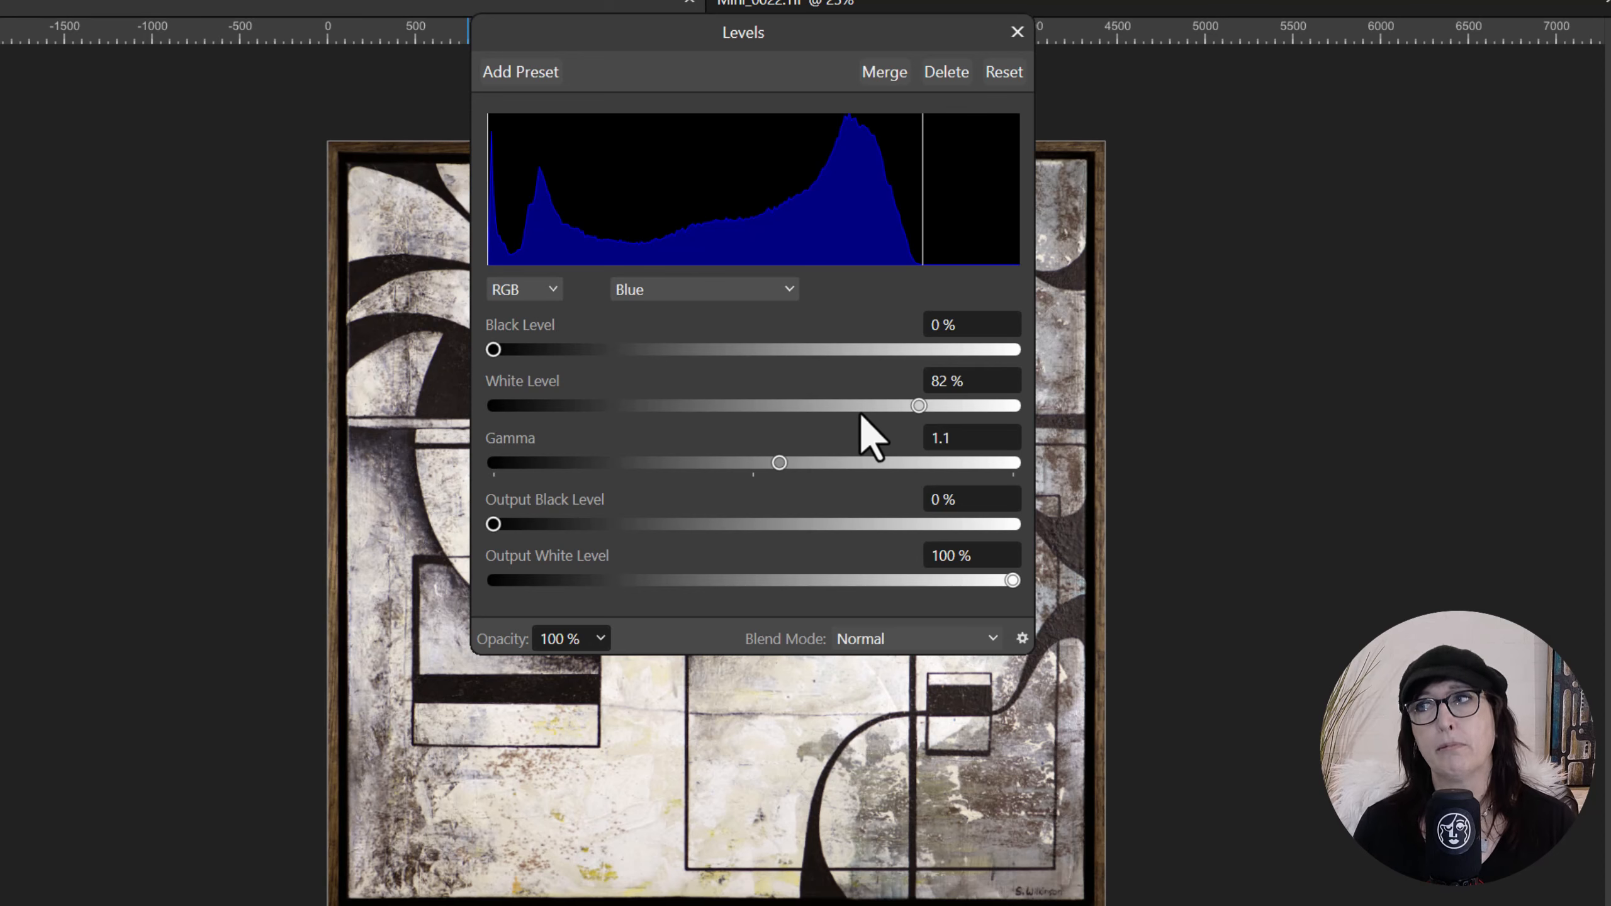
# Step: Try lowering the master channel's white level to 82 % and restore it to 100 %
pyautogui.click(843, 411)
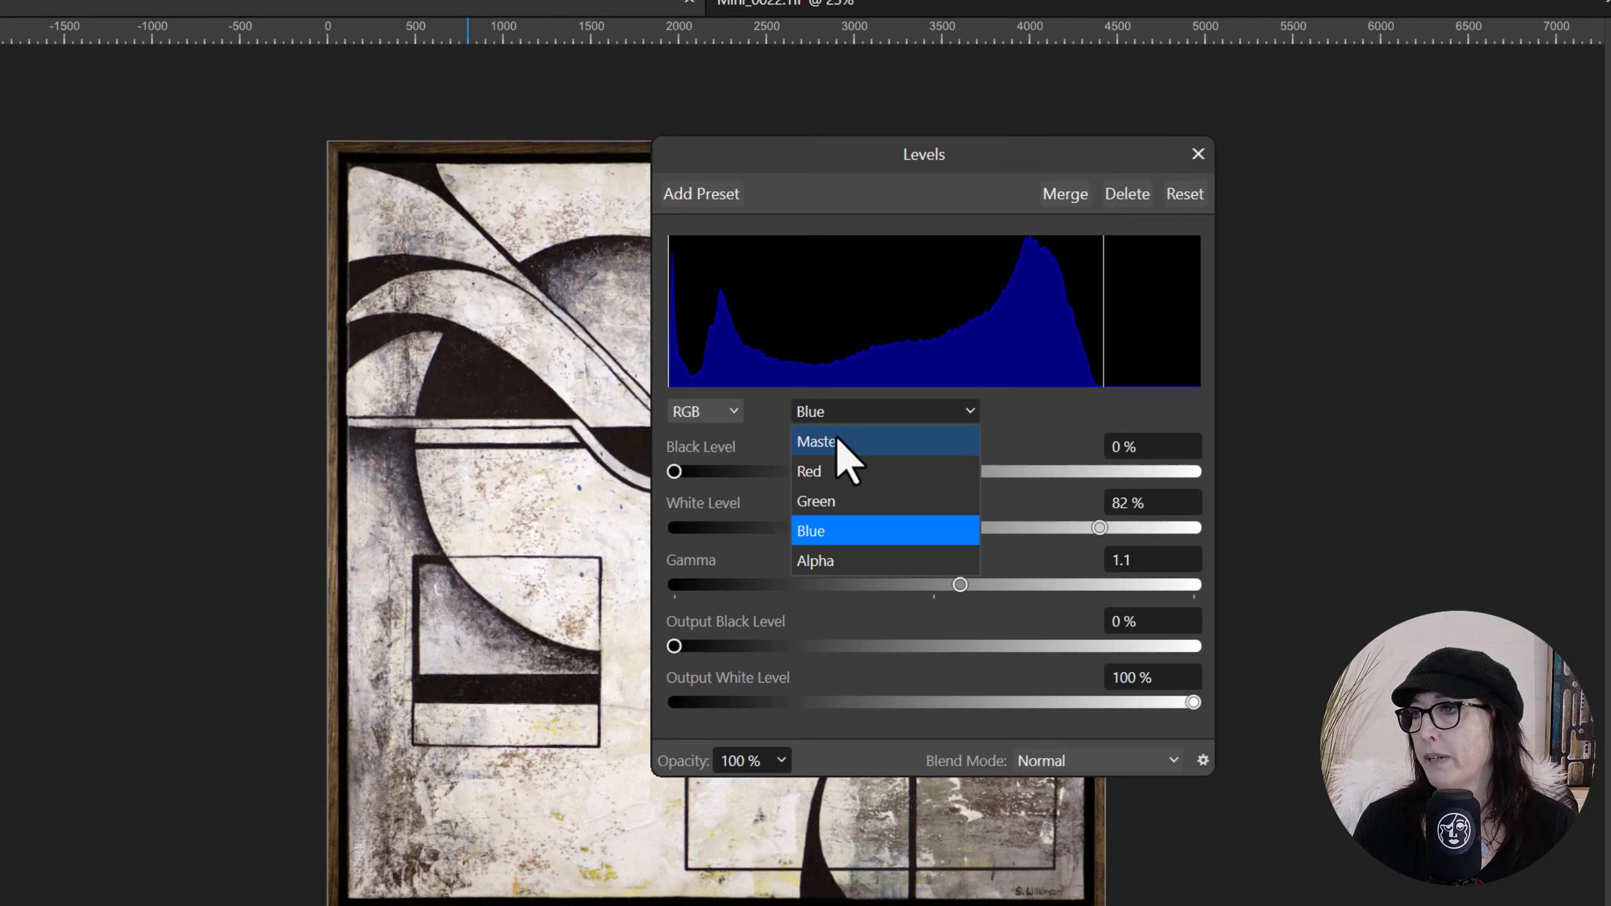
pyautogui.click(836, 444)
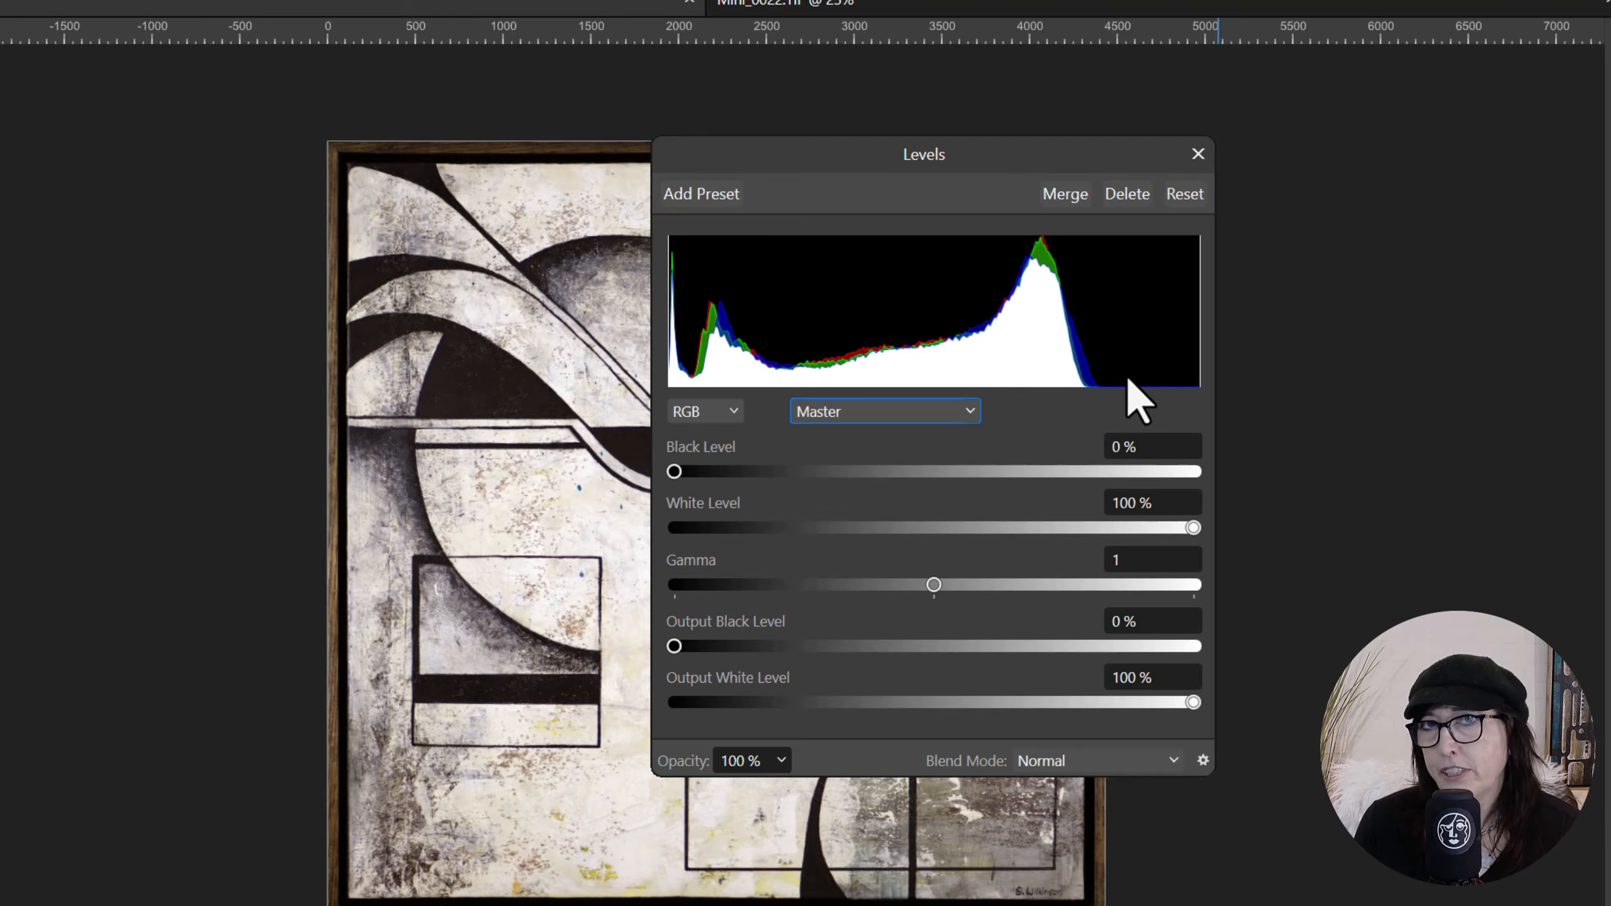
pyautogui.moveTo(1155, 511); pyautogui.dragTo(1067, 510)
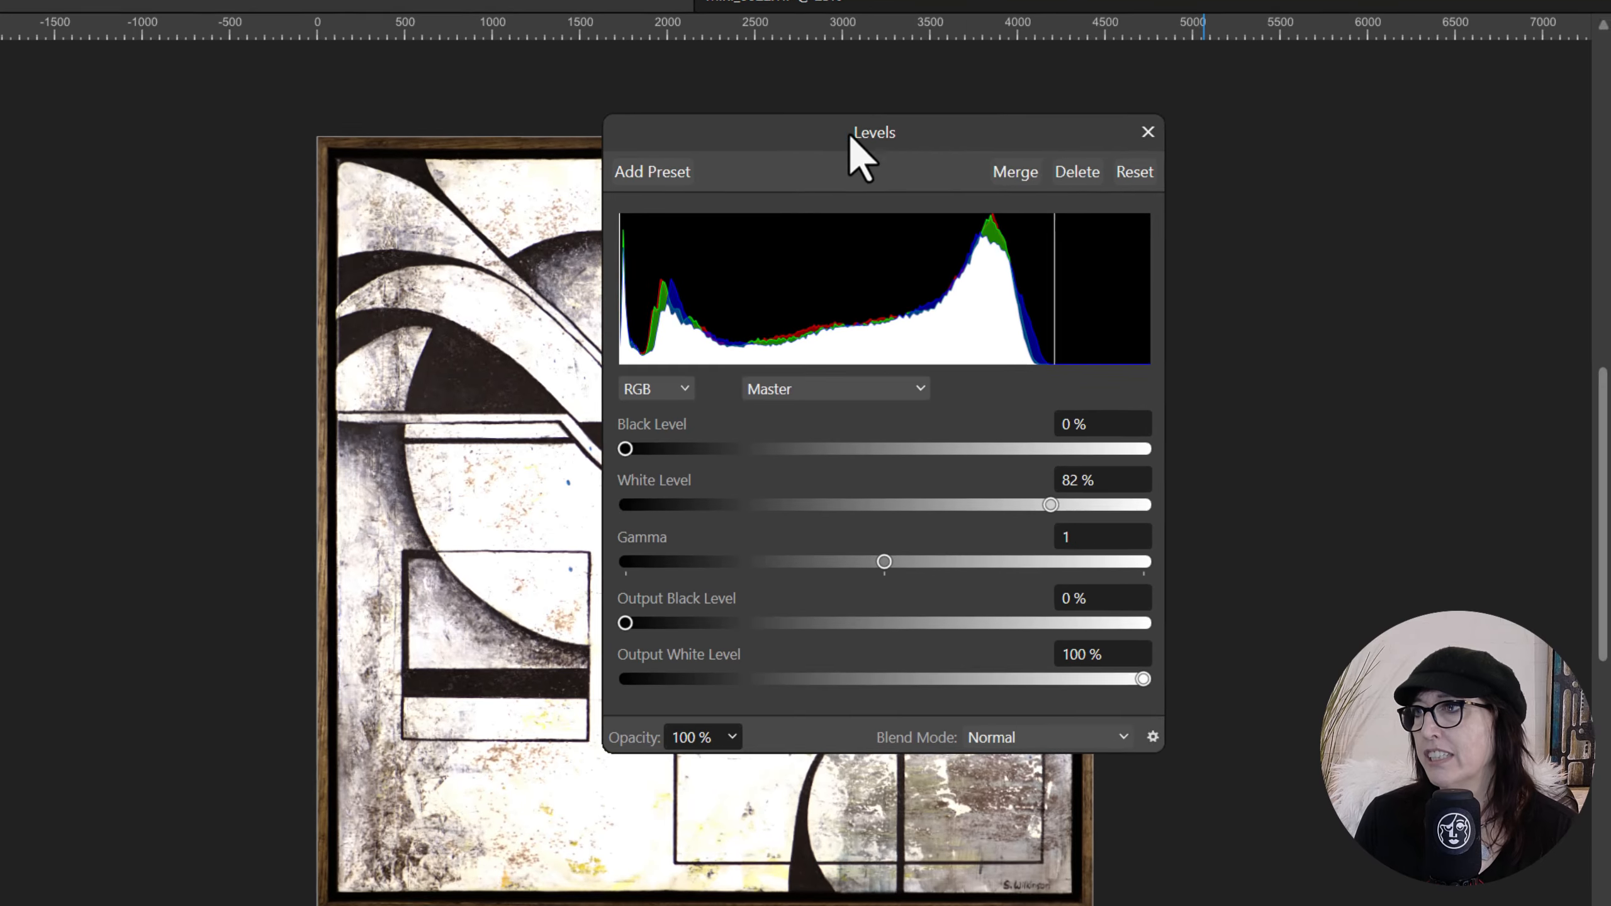
pyautogui.moveTo(849, 135); pyautogui.dragTo(1318, 157)
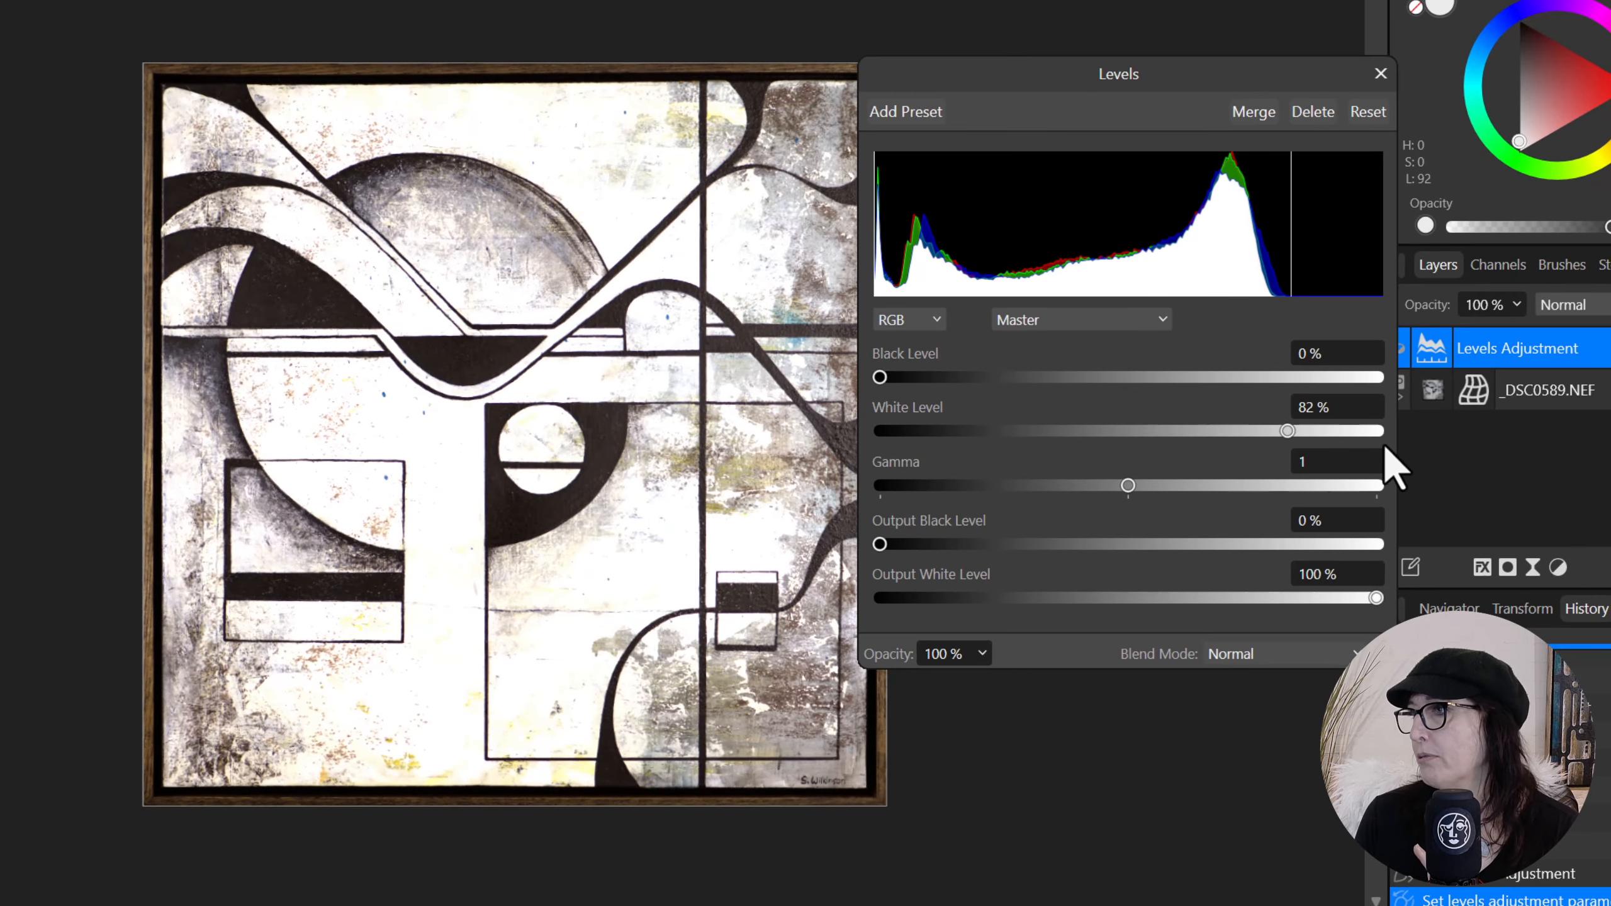
pyautogui.moveTo(1287, 431); pyautogui.dragTo(1412, 431)
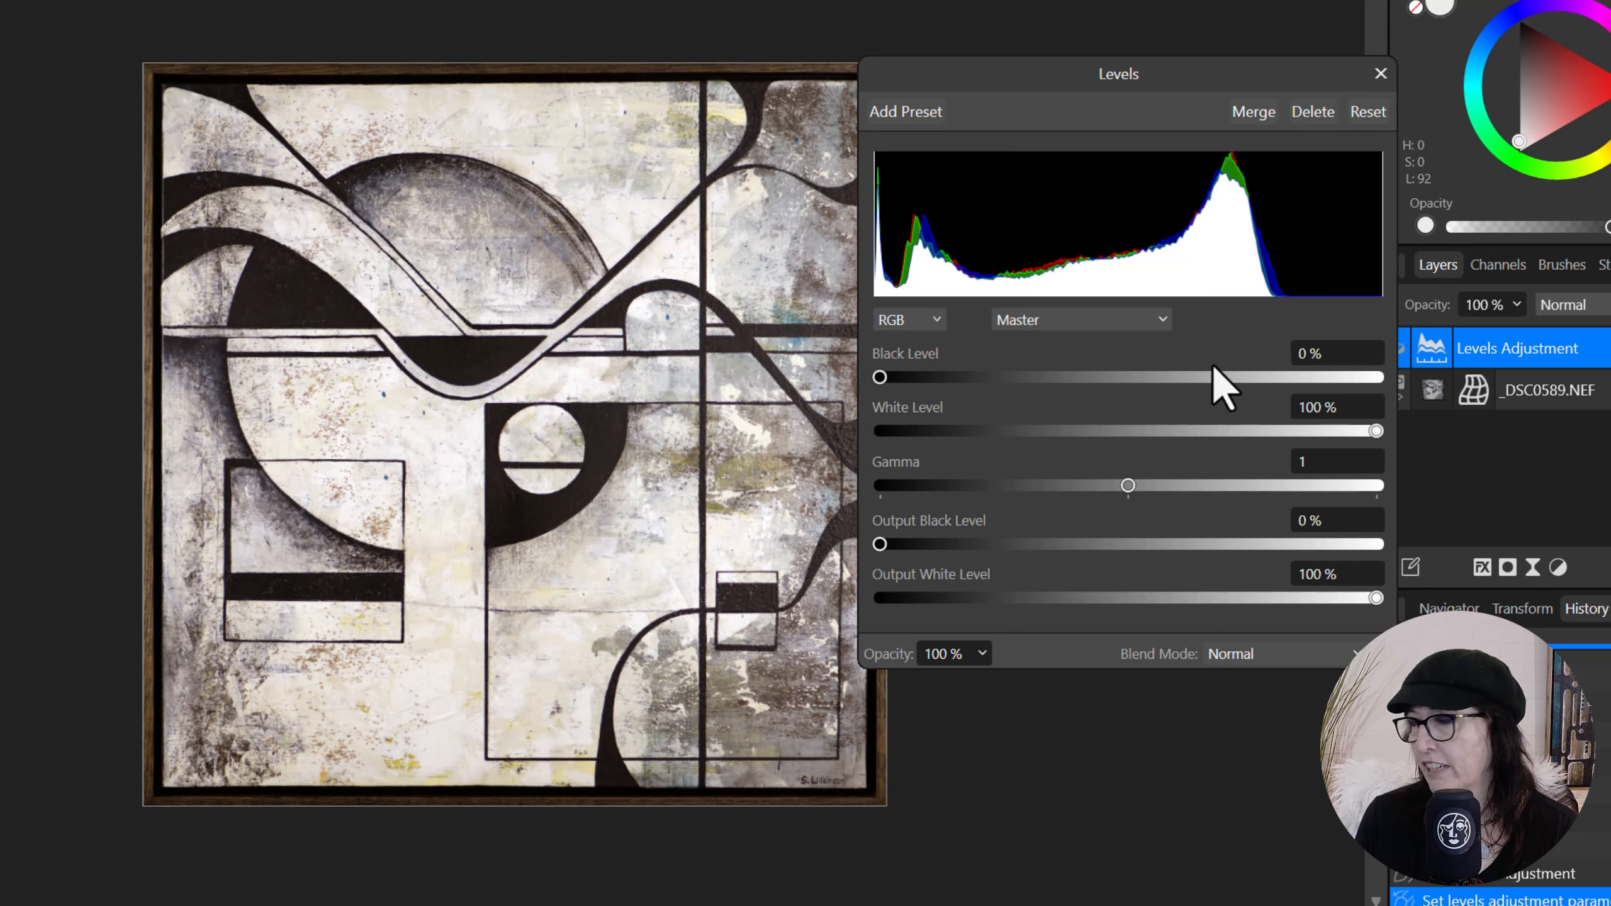
# Step: Switch to the Mini_0022.TIF document and add a Levels adjustment layer above its background
pyautogui.press('Escape')
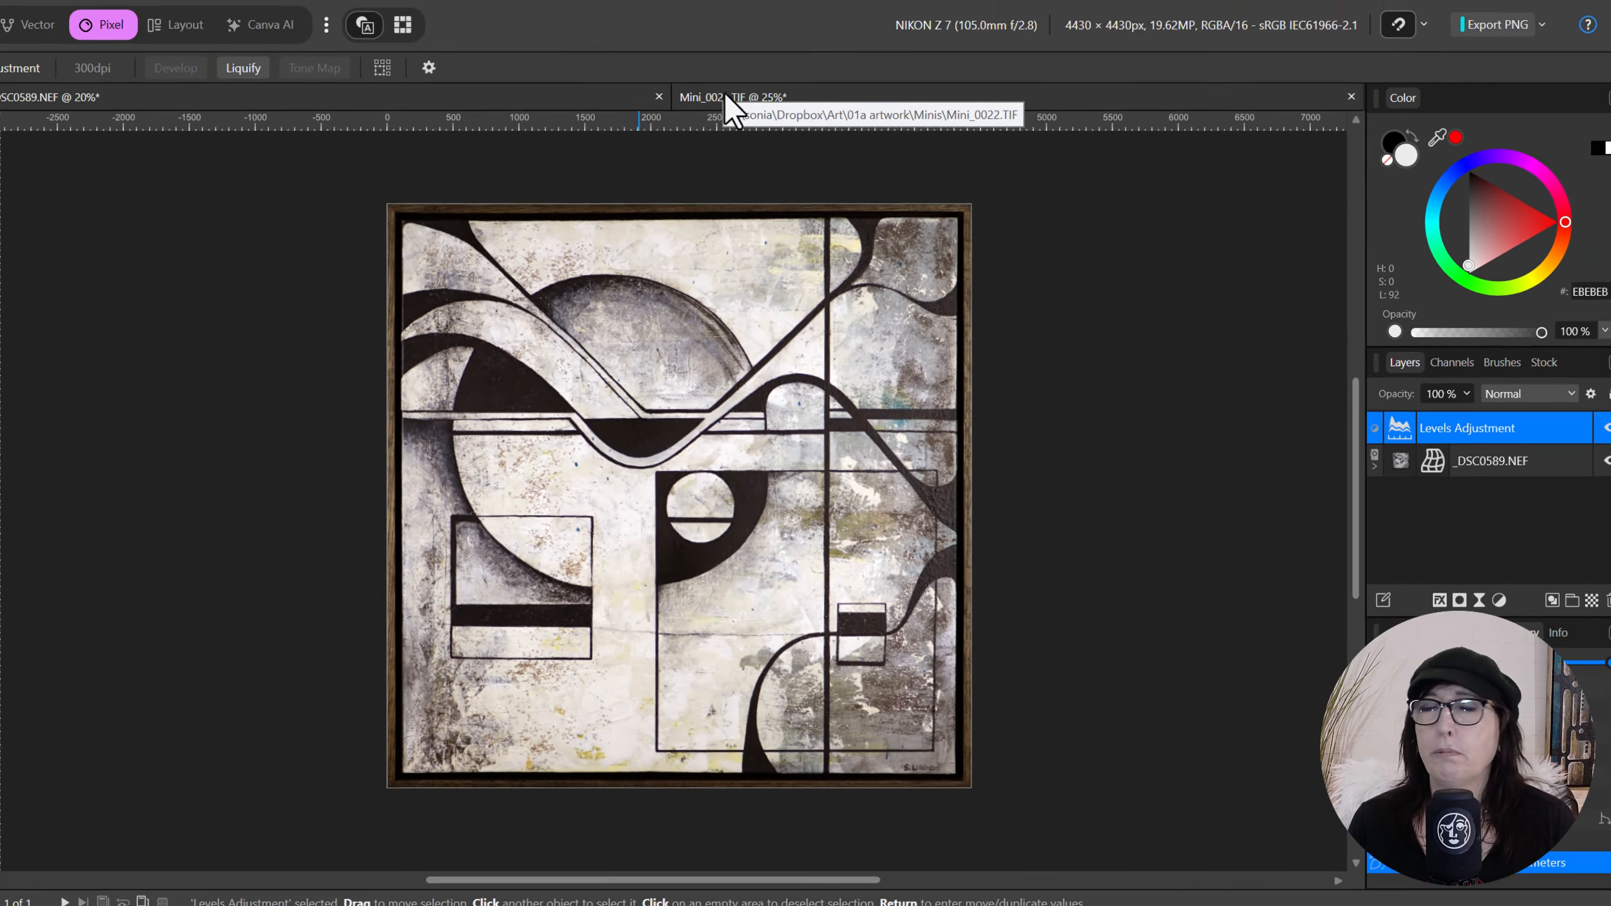
pyautogui.click(754, 126)
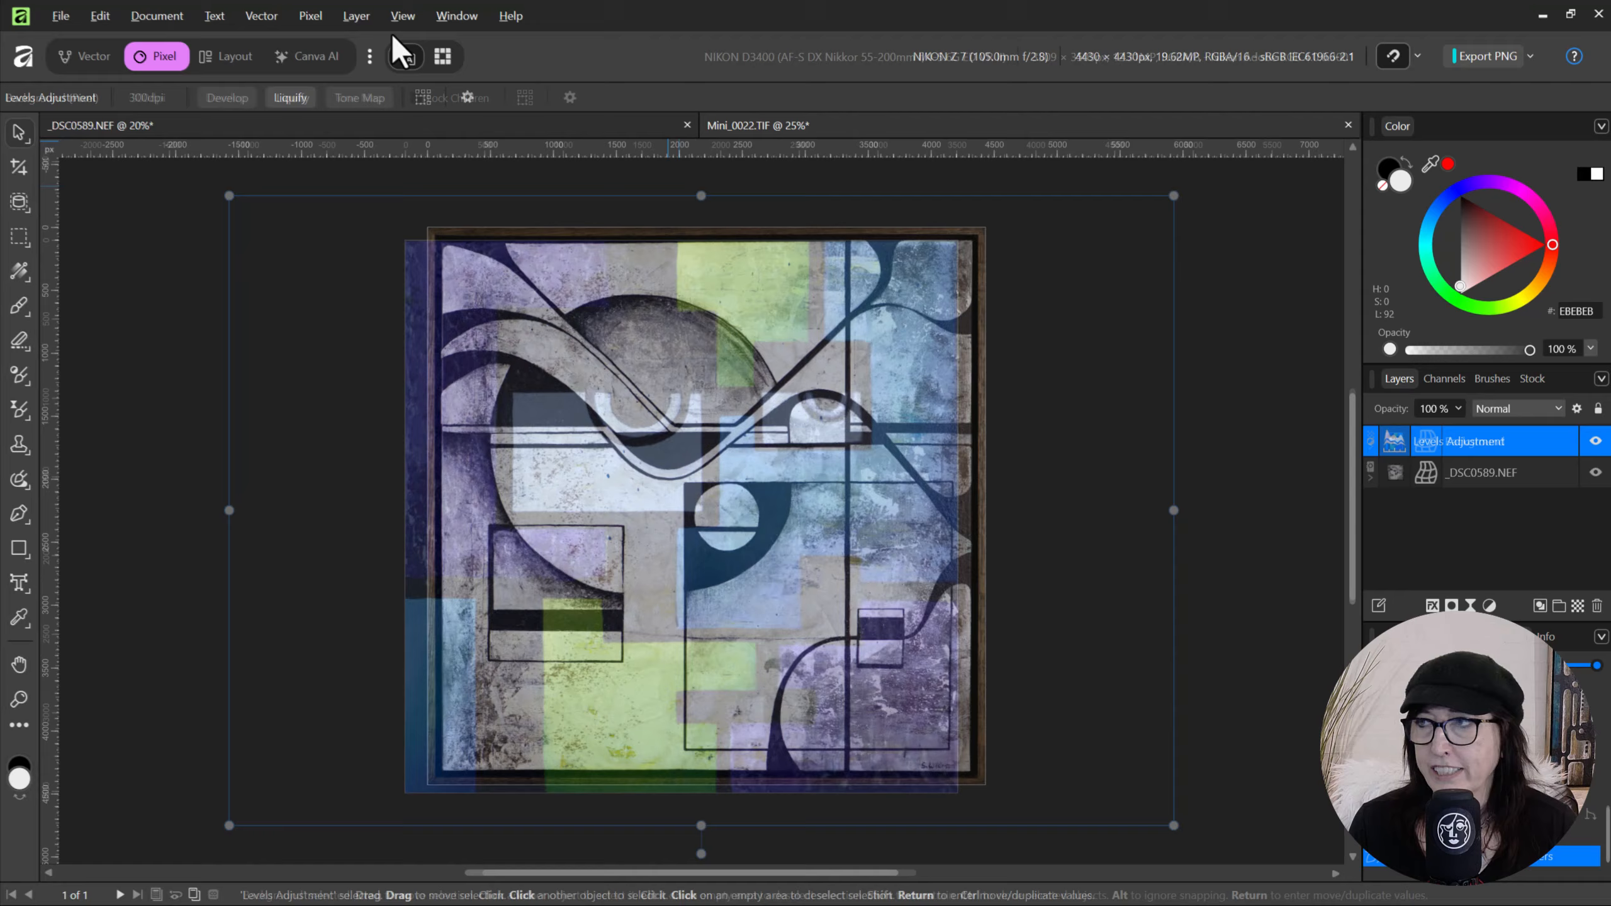
pyautogui.click(311, 15)
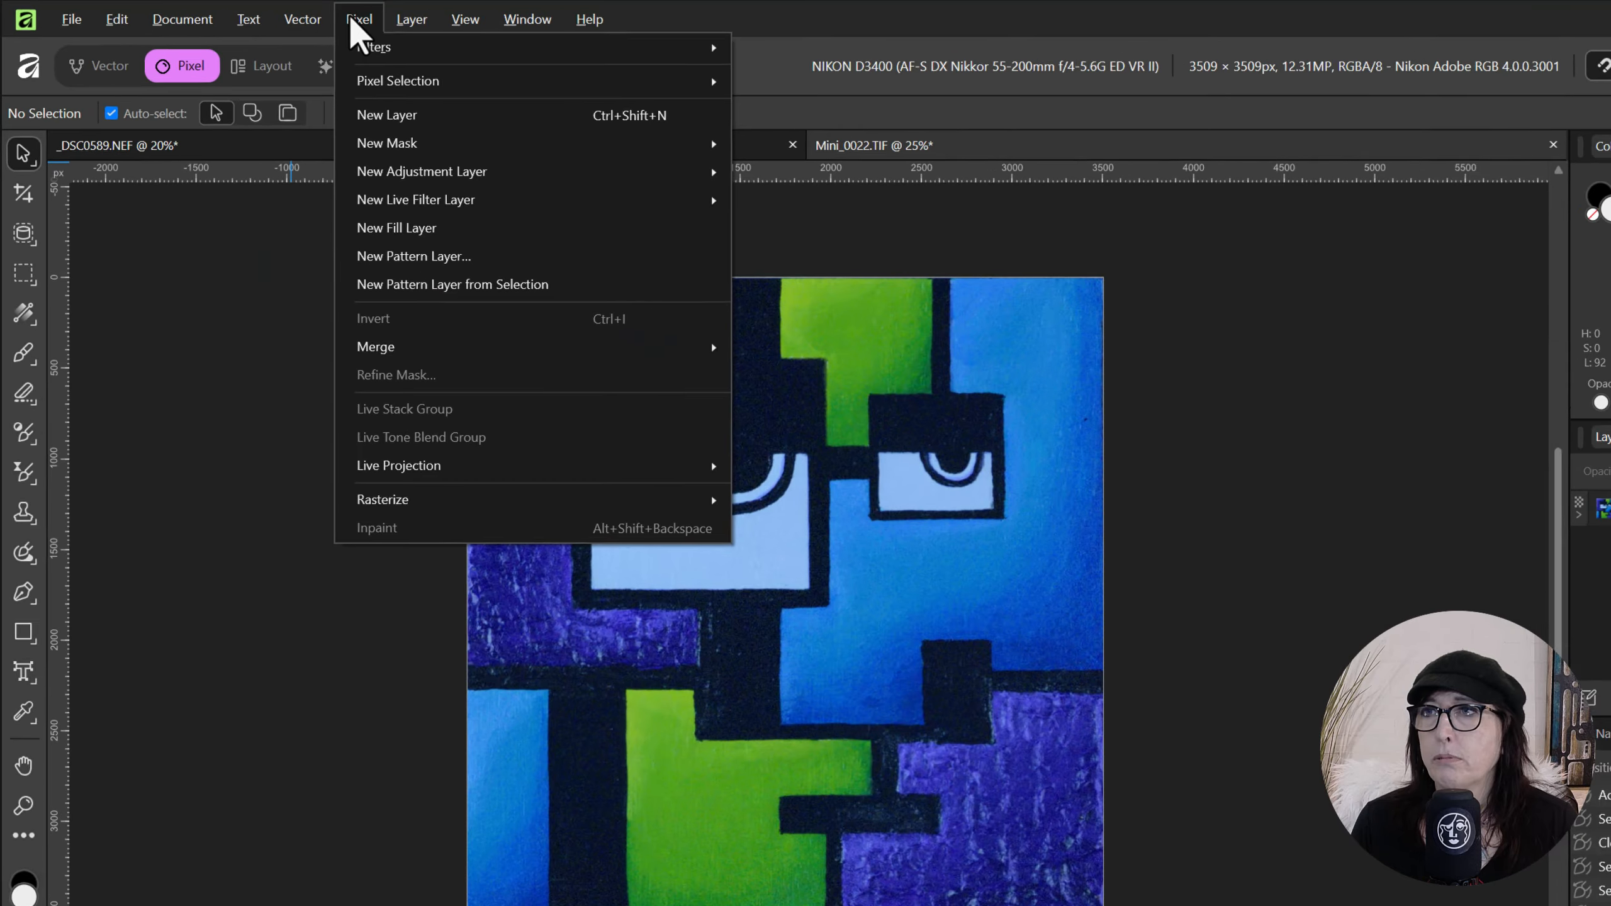
pyautogui.moveTo(338, 155)
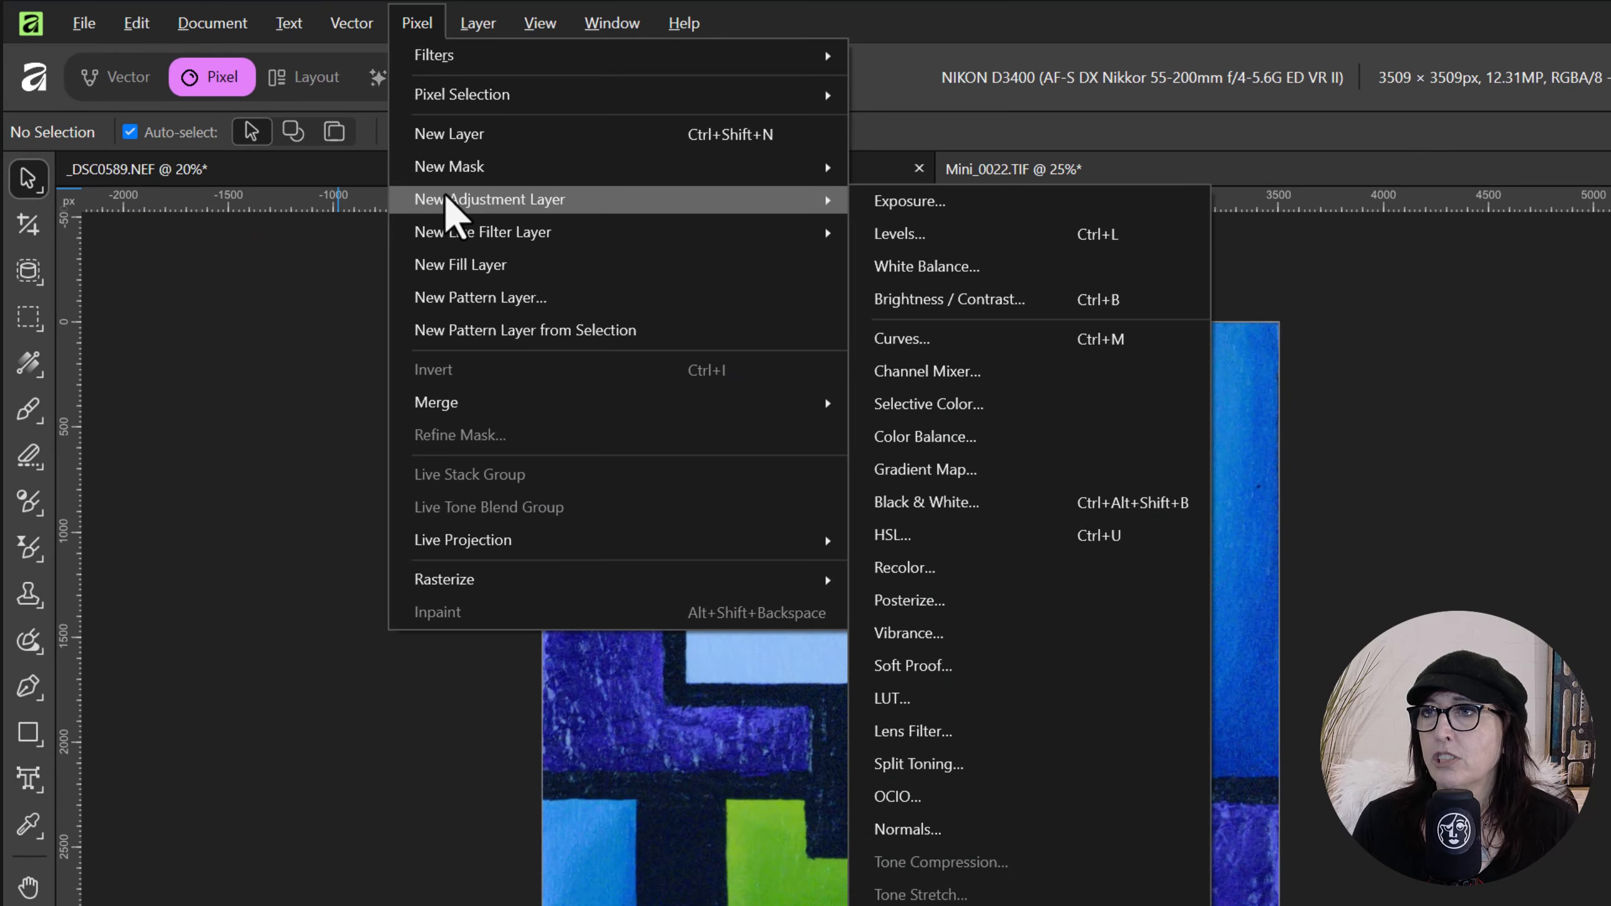
pyautogui.click(900, 235)
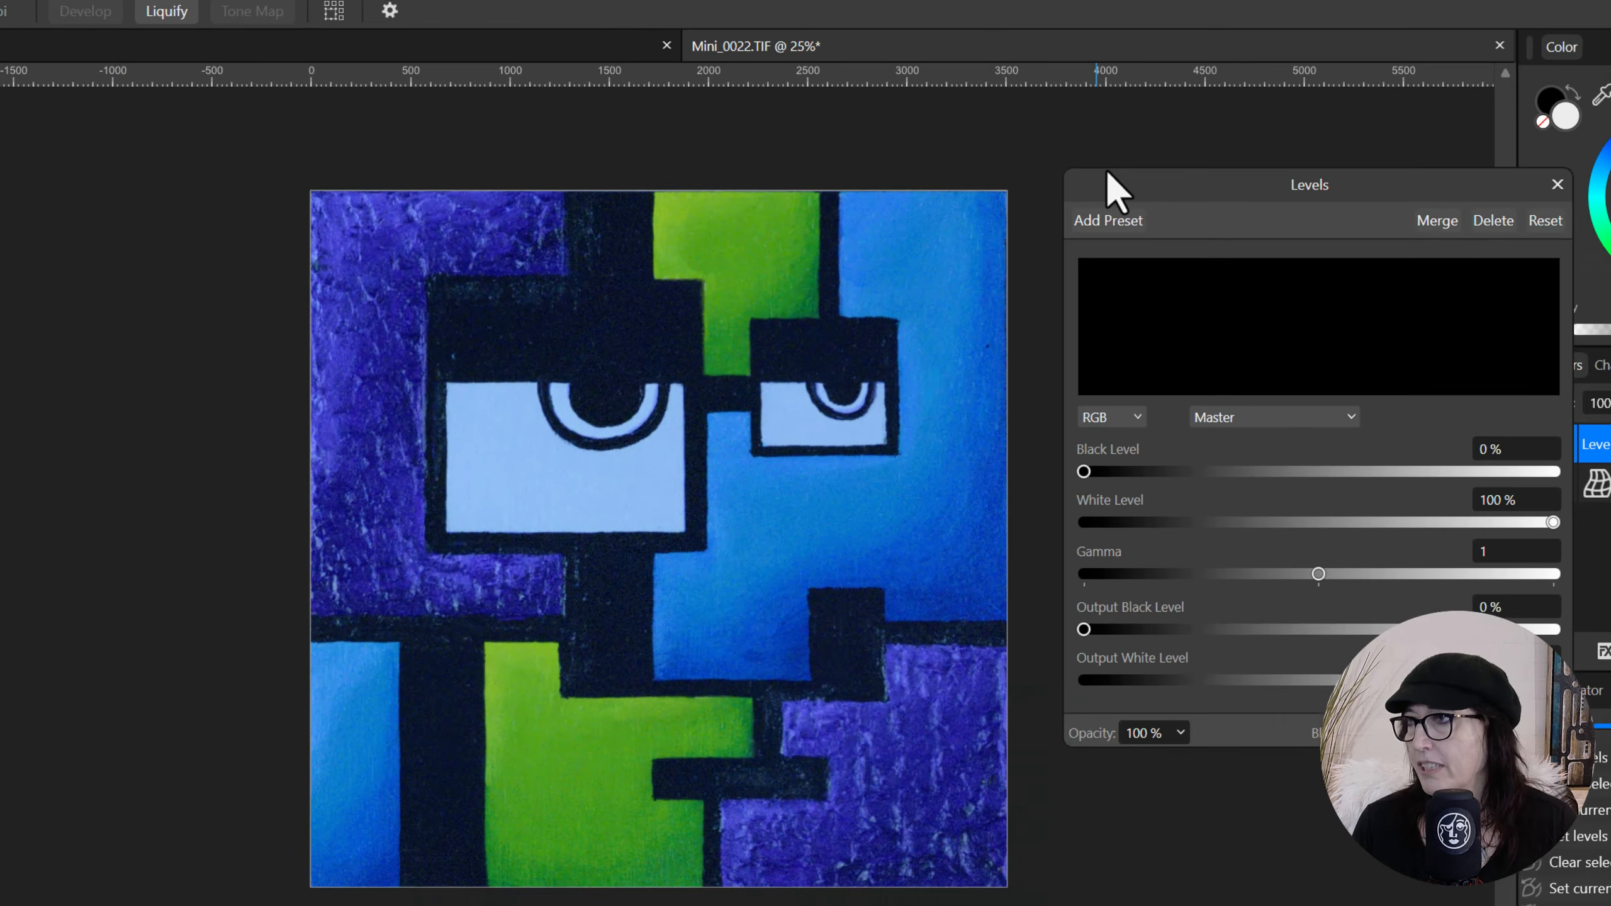
pyautogui.moveTo(1129, 182); pyautogui.dragTo(754, 248)
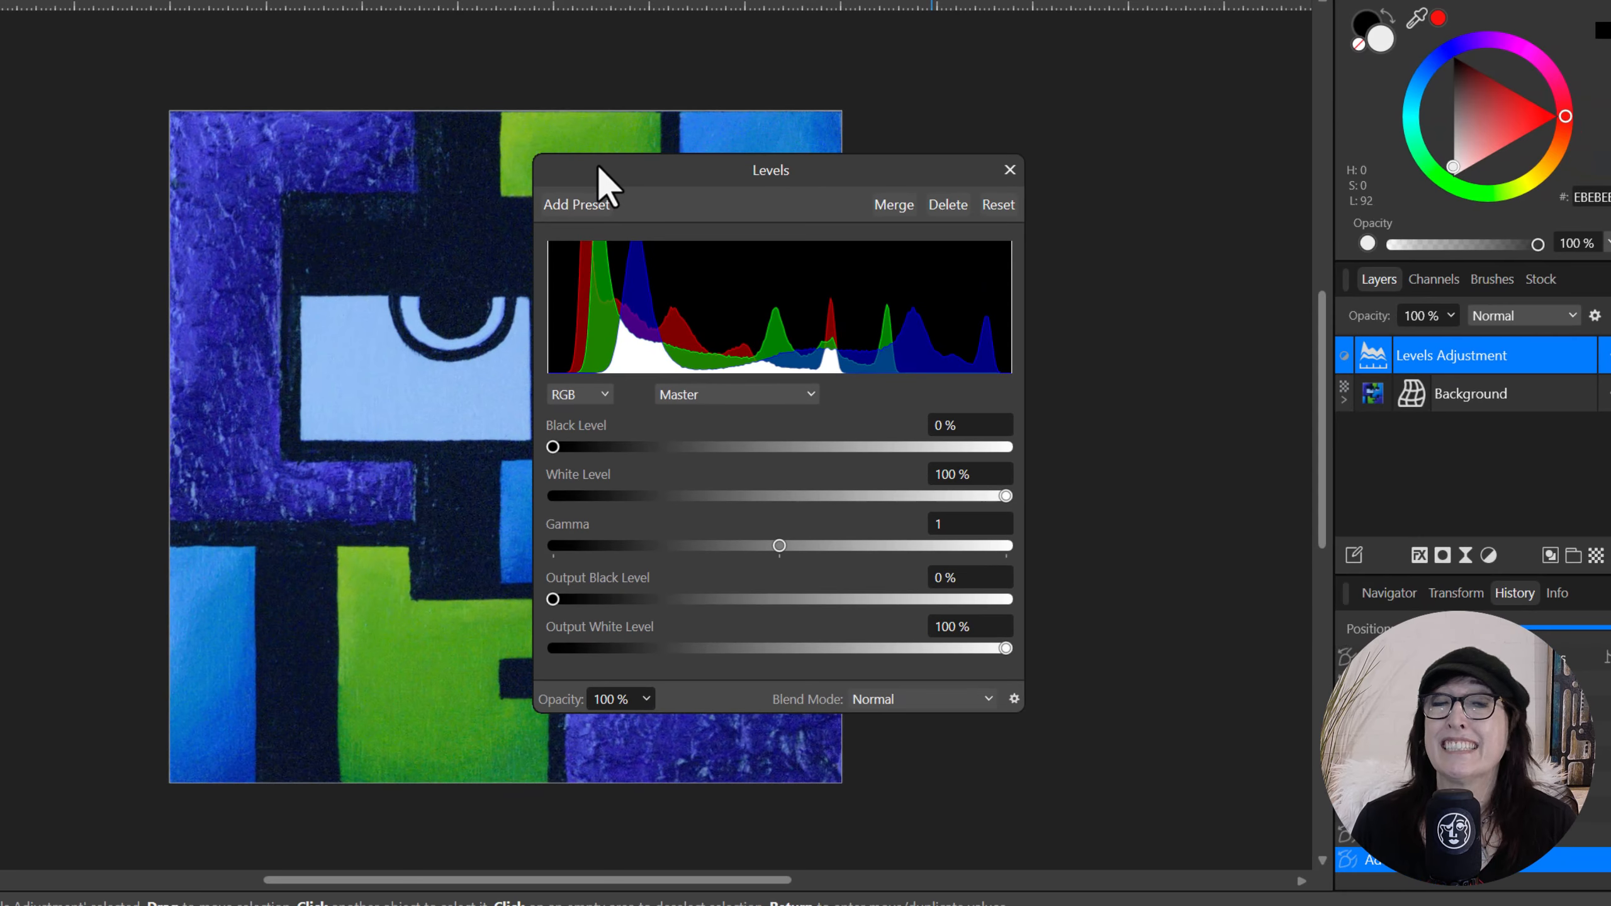
pyautogui.moveTo(598, 167); pyautogui.dragTo(582, 135)
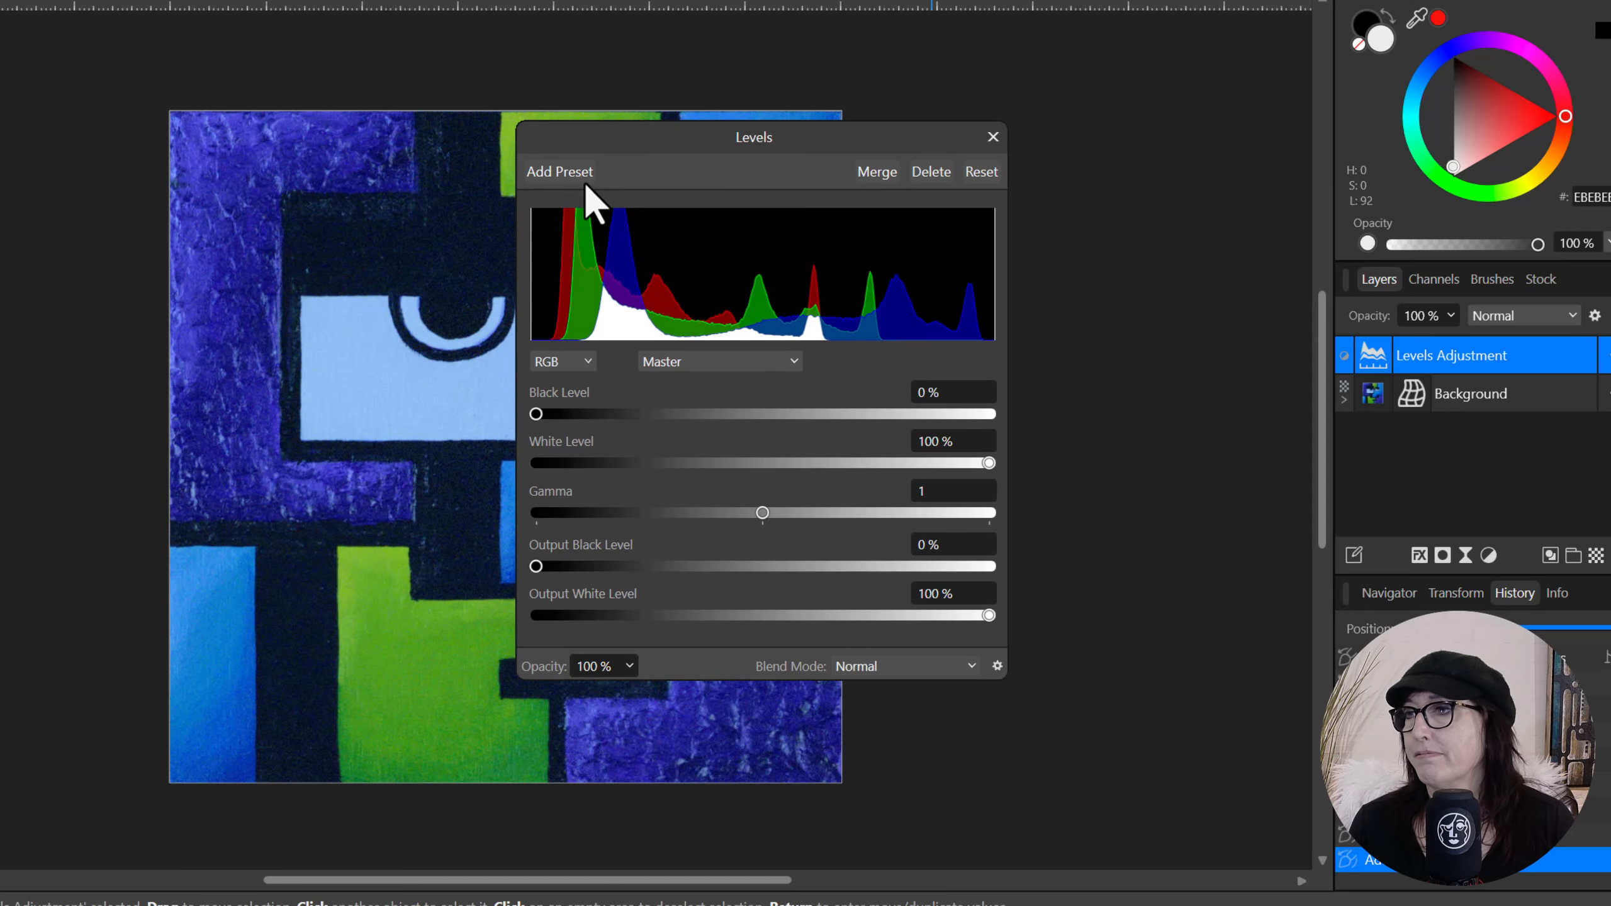
# Step: For the red channel, set the black level to 4 %, the white level to 64 % and the gamma to 0.9
pyautogui.click(651, 360)
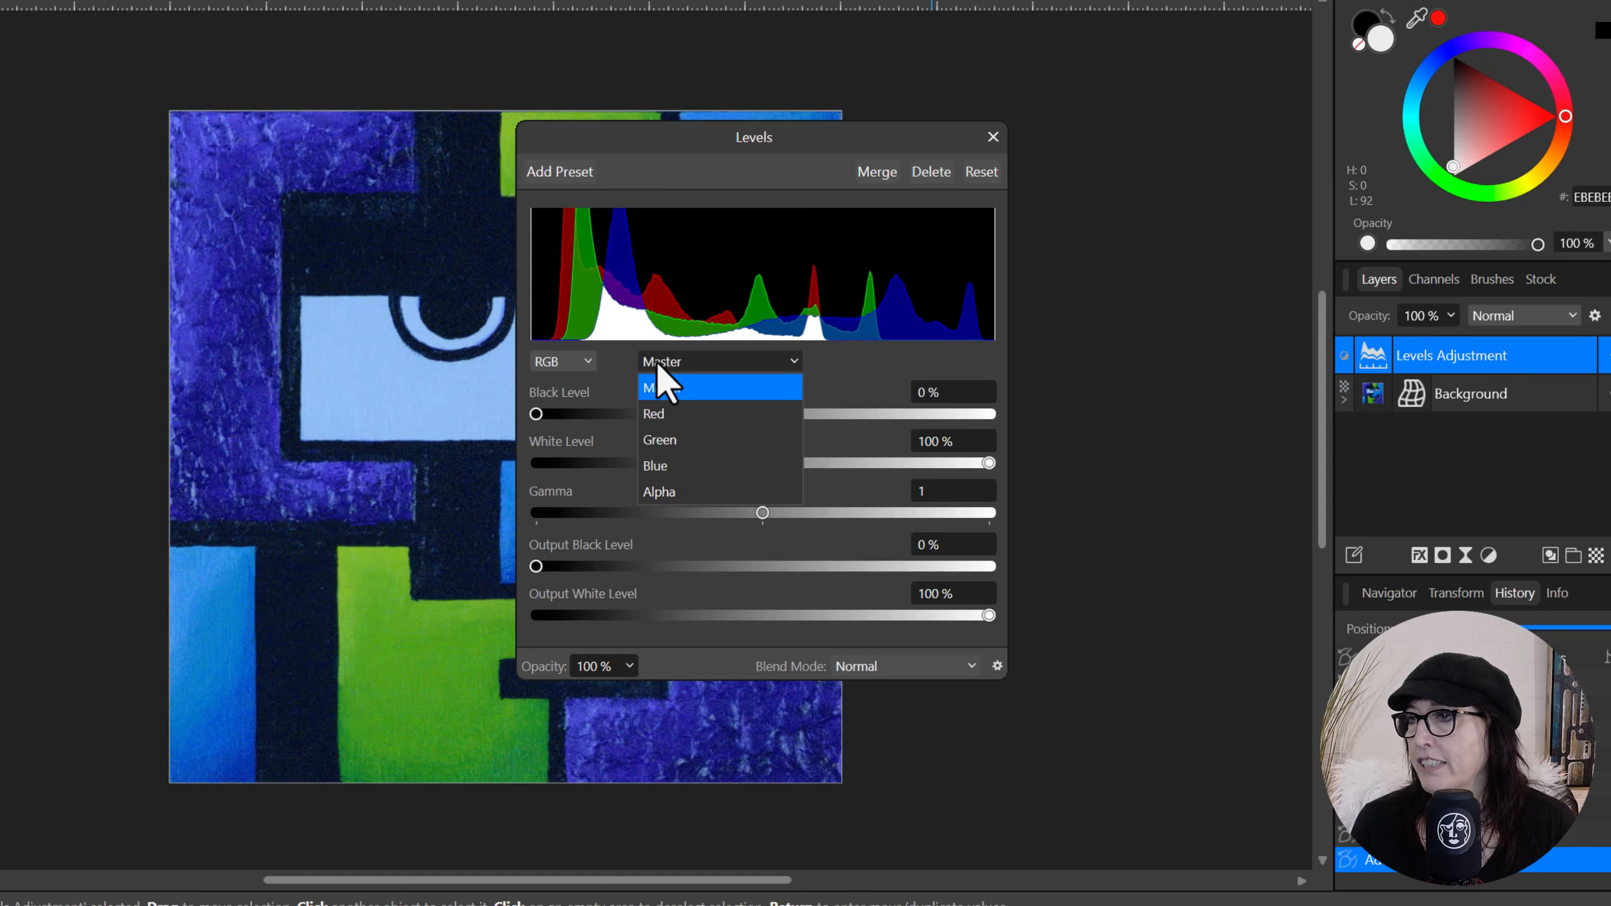
pyautogui.click(671, 412)
pyautogui.moveTo(537, 413); pyautogui.dragTo(553, 414)
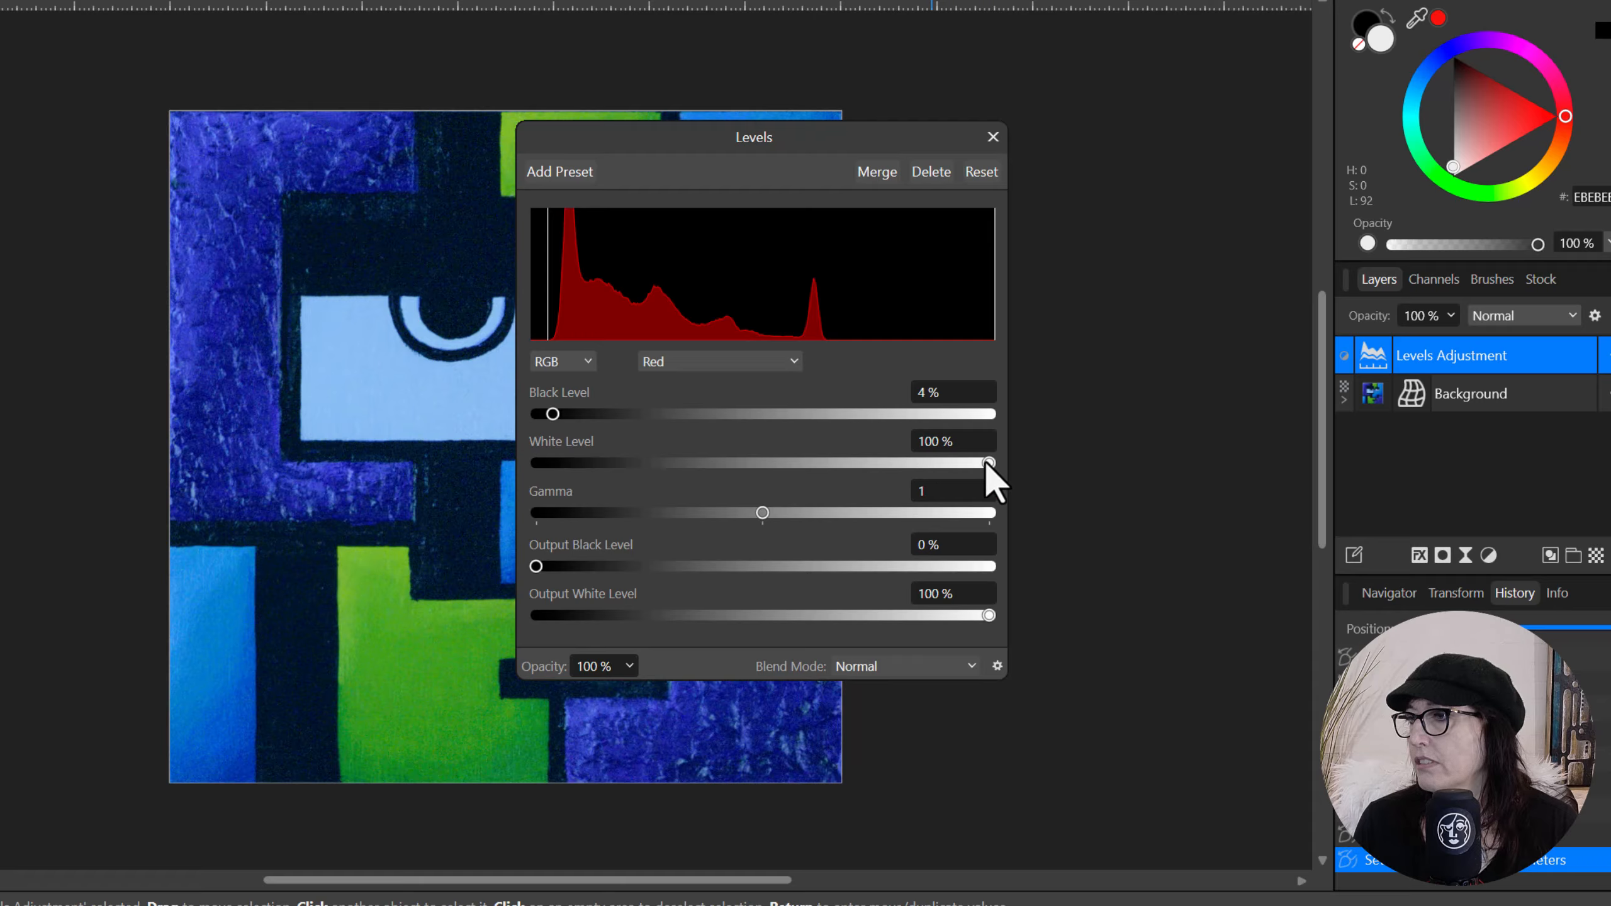
pyautogui.moveTo(986, 463); pyautogui.dragTo(827, 463)
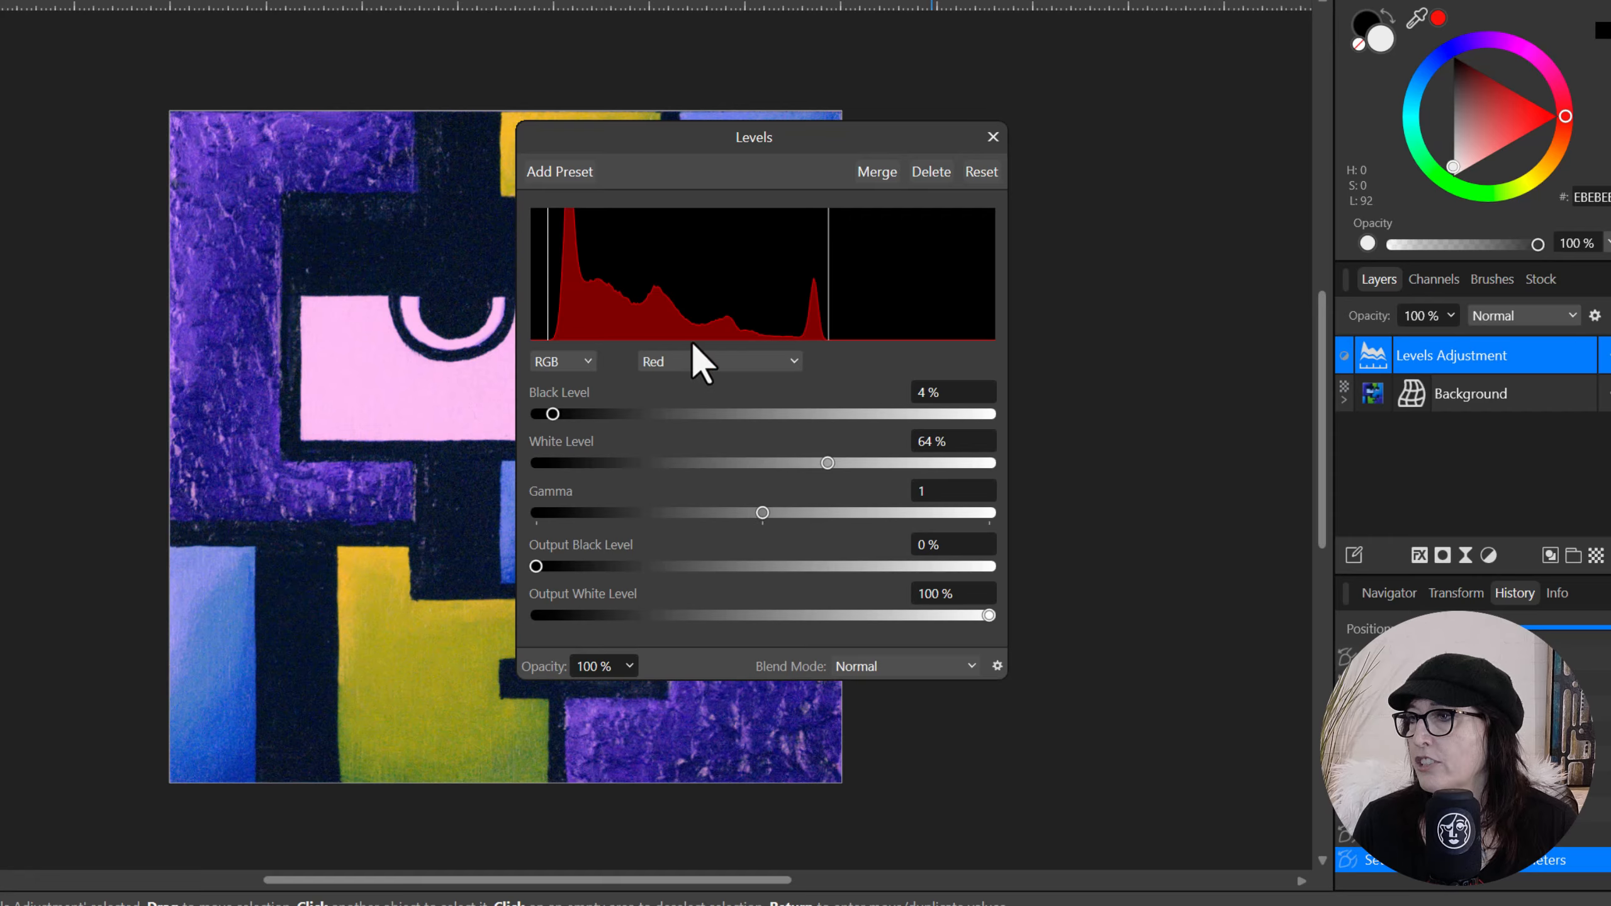
pyautogui.click(925, 489)
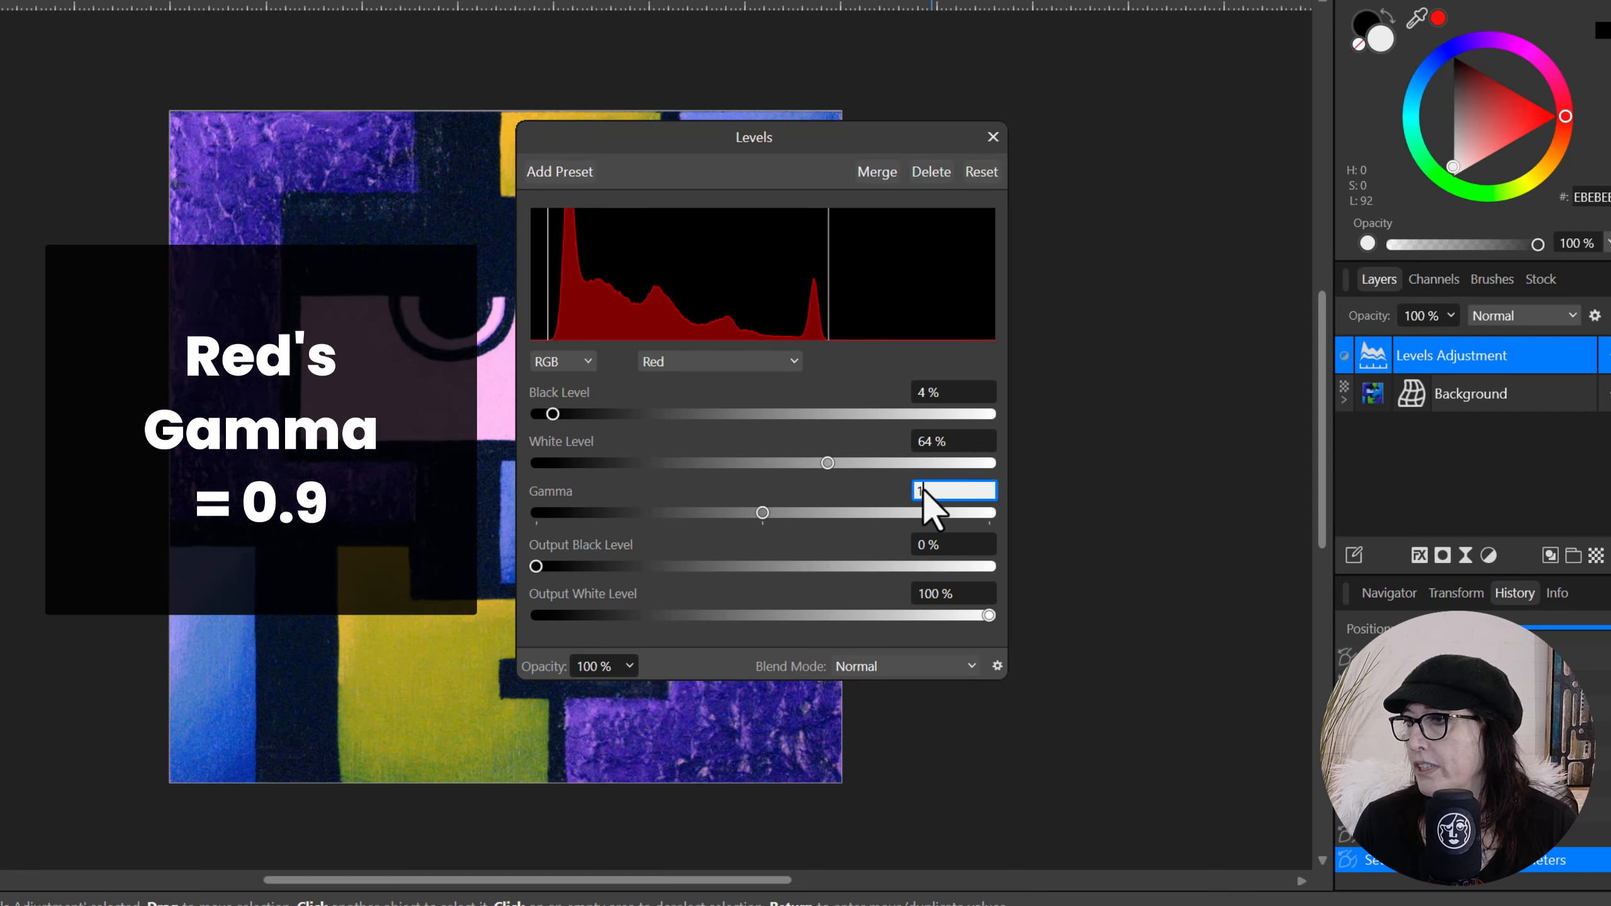
pyautogui.write('0.9')
pyautogui.press('Return')
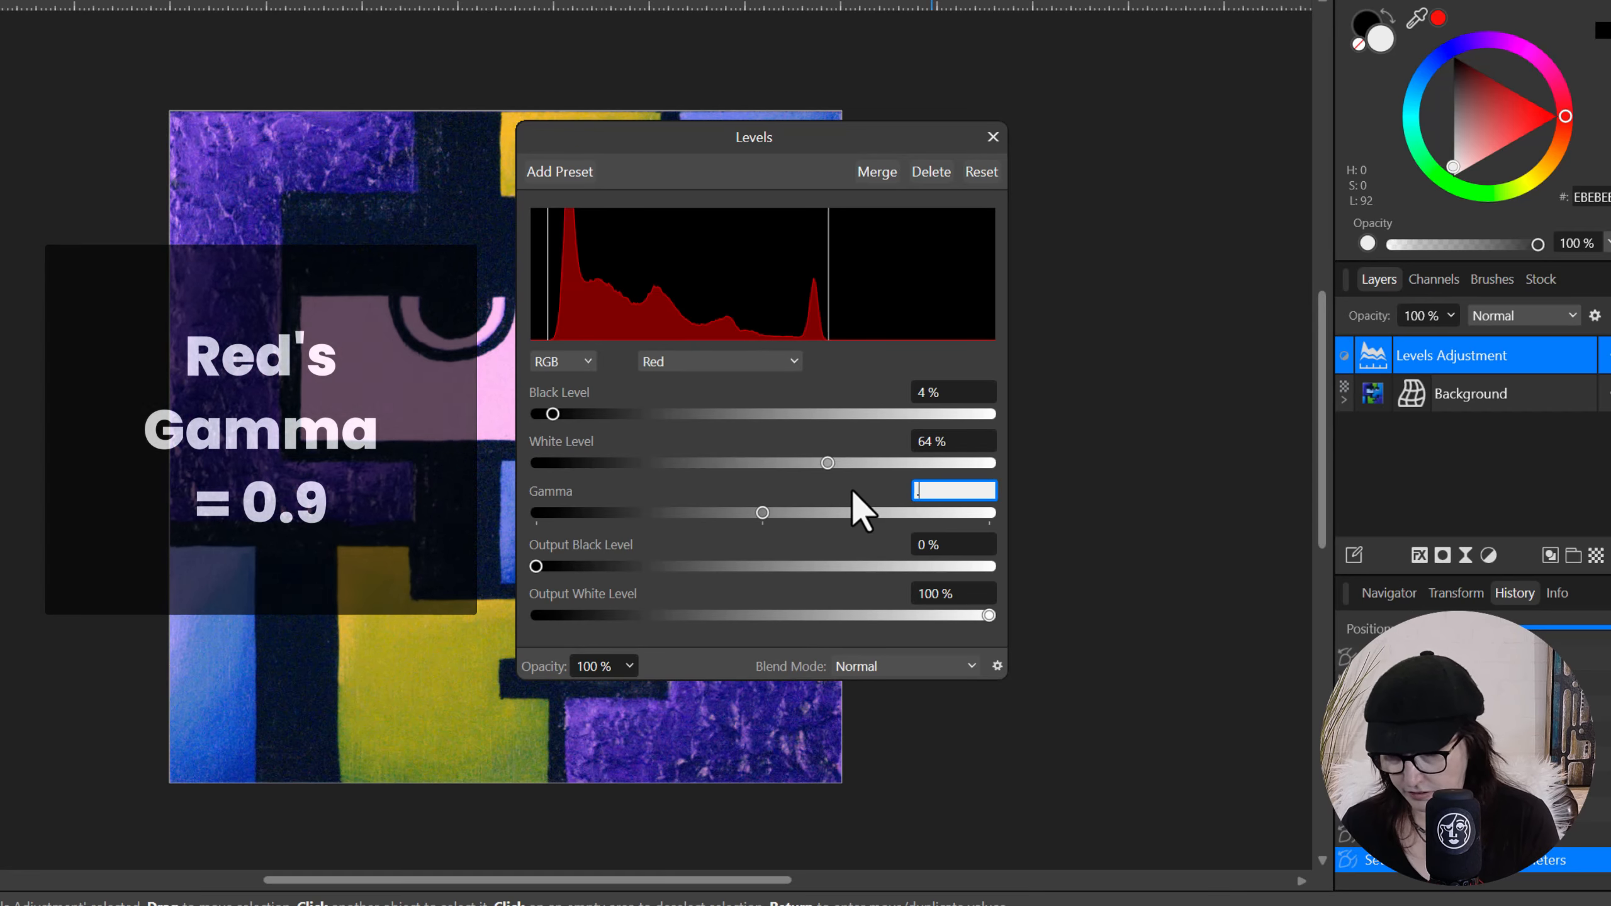
# Step: For the green channel, set the black level to 6 % and the white level to 76 %
pyautogui.click(698, 365)
pyautogui.click(654, 443)
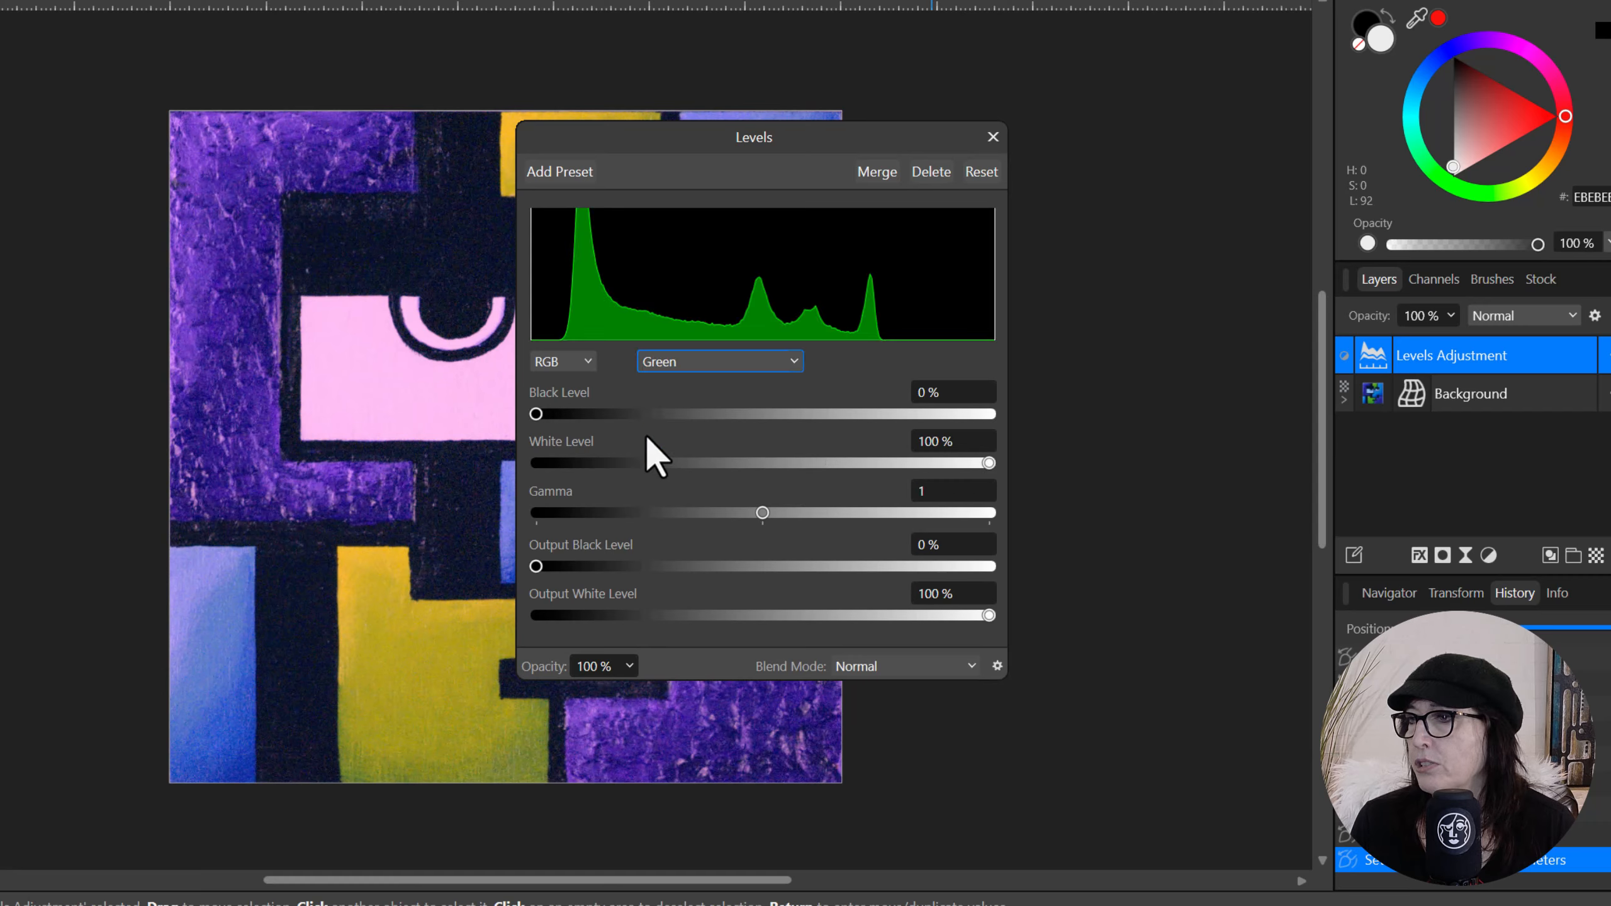
pyautogui.moveTo(537, 414); pyautogui.dragTo(562, 414)
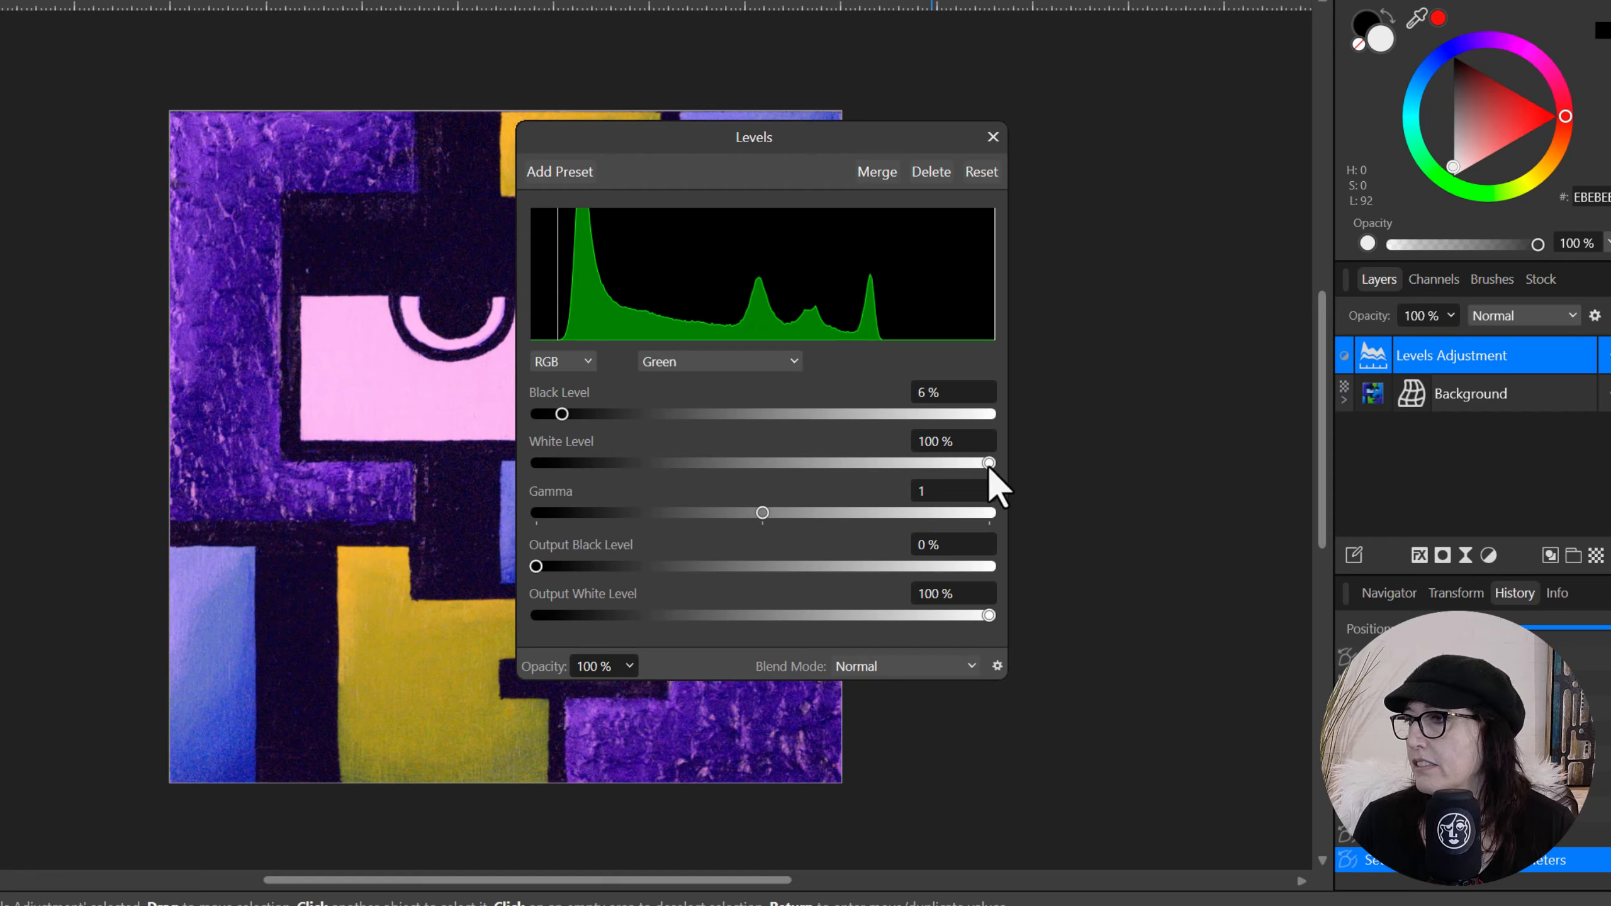
pyautogui.moveTo(989, 464); pyautogui.dragTo(864, 449)
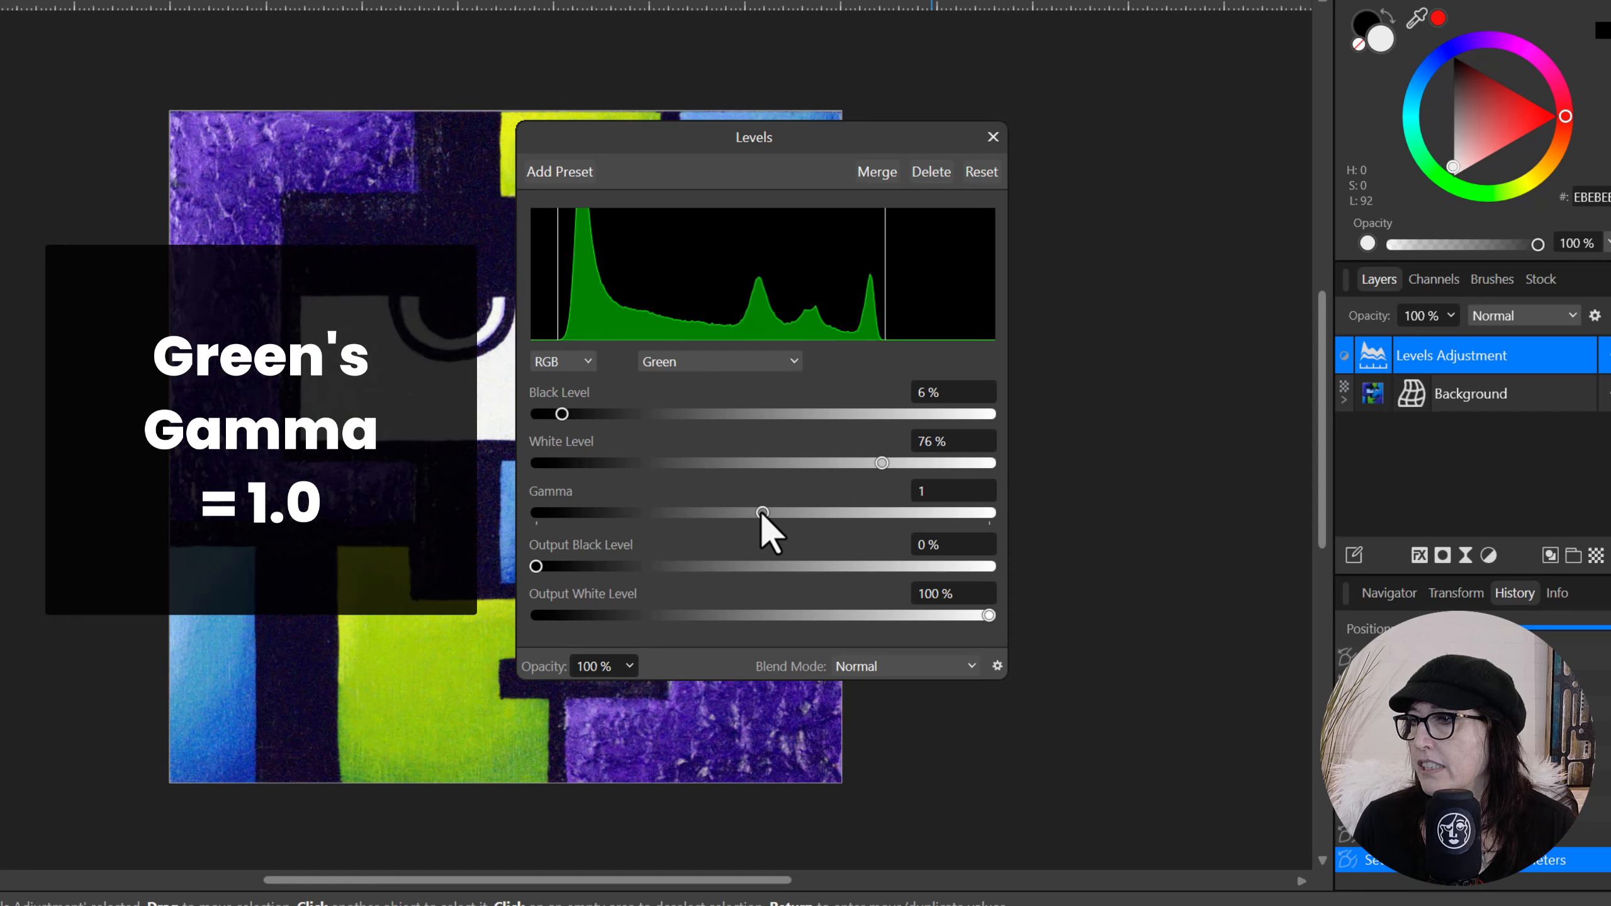
# Step: For the blue channel, set the black level to 11 %, the white level to 99 % and the gamma to 1.1
pyautogui.click(709, 362)
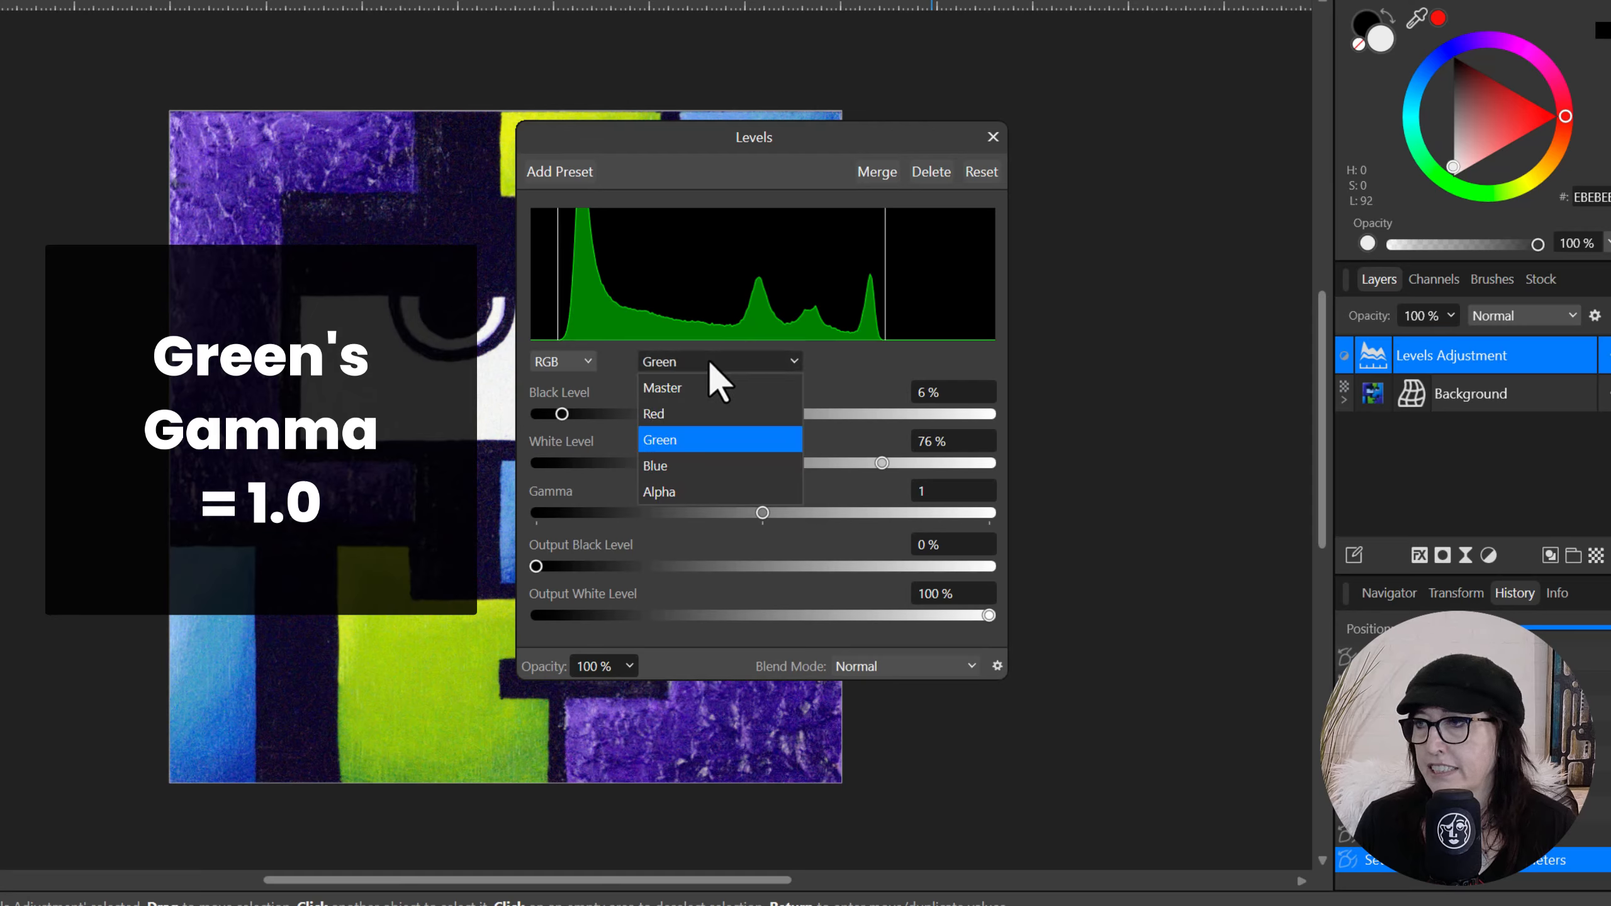
pyautogui.click(693, 468)
pyautogui.moveTo(537, 414); pyautogui.dragTo(636, 436)
pyautogui.moveTo(989, 463); pyautogui.dragTo(984, 463)
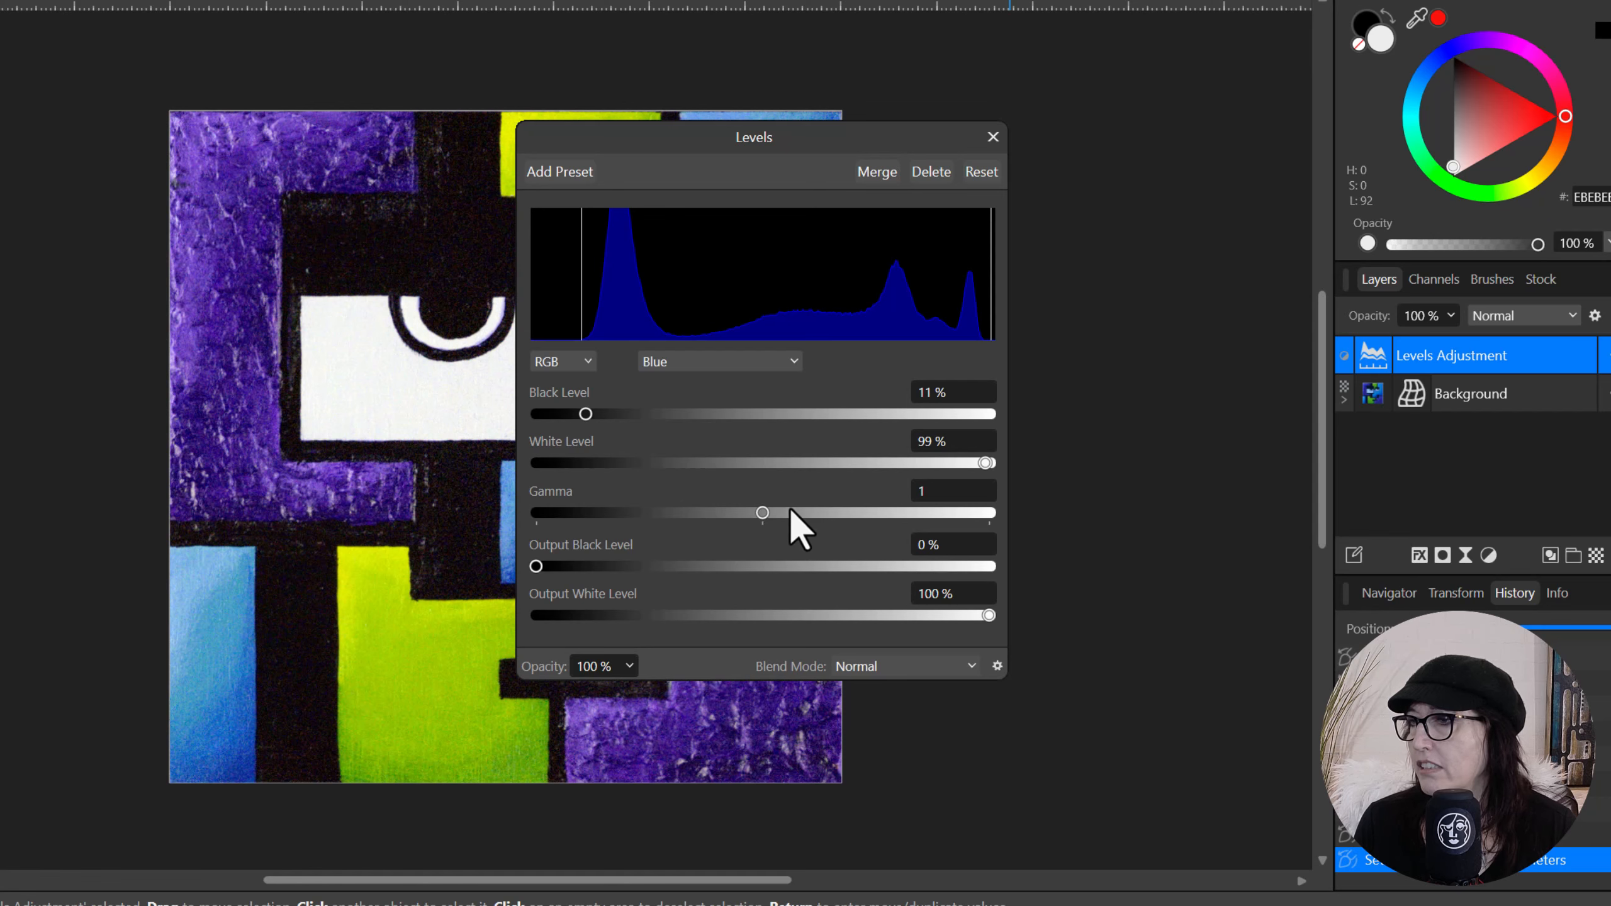
pyautogui.click(931, 493)
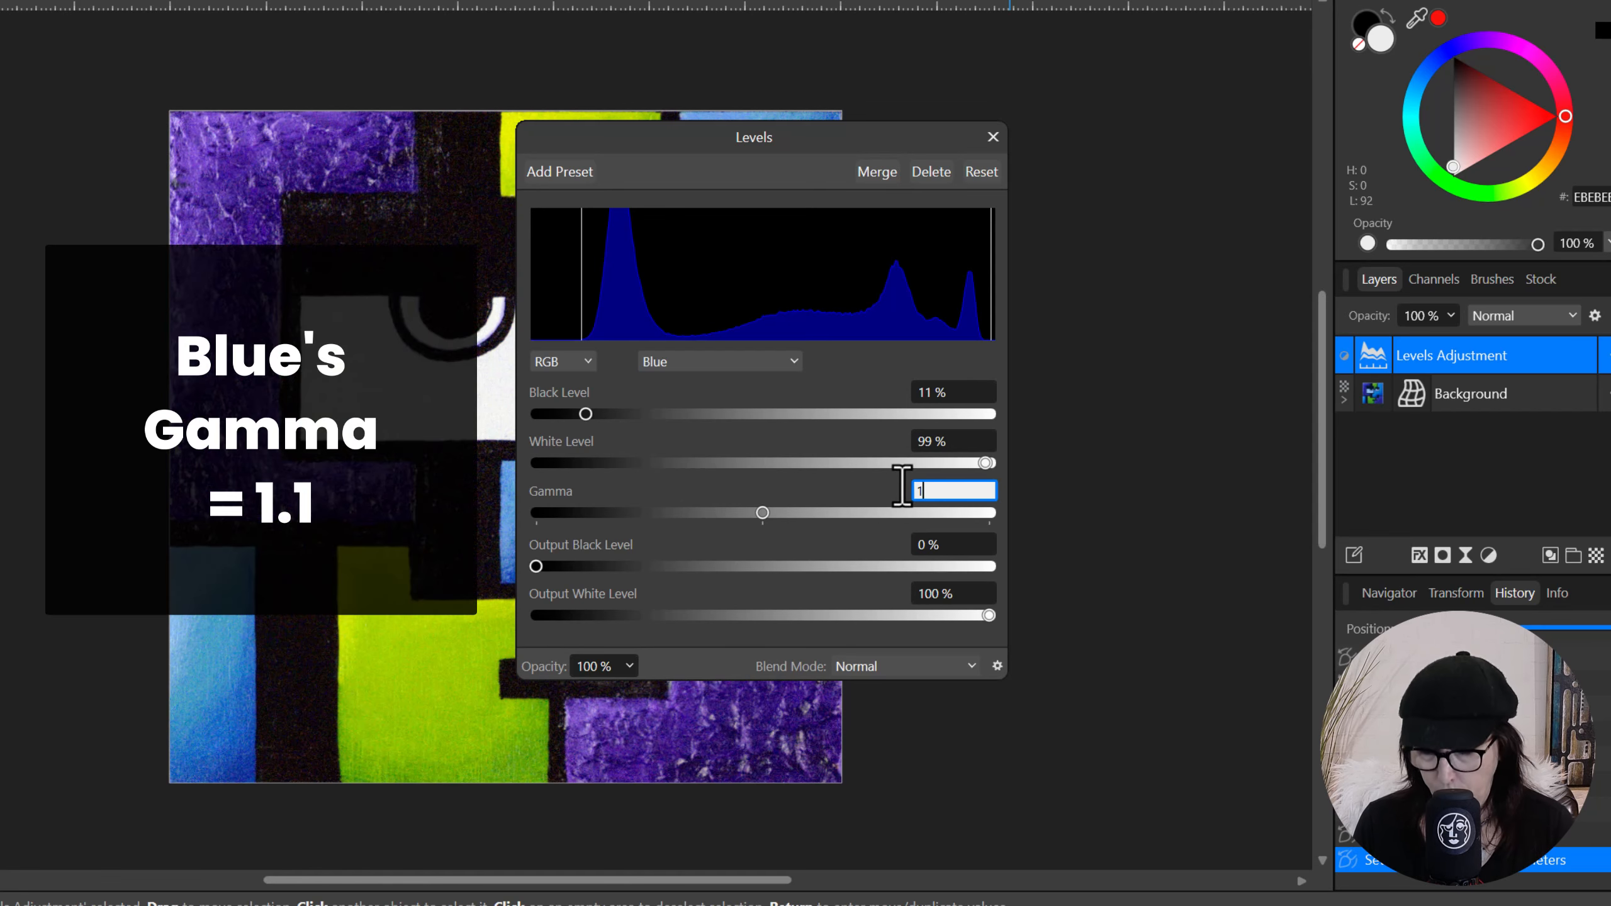
pyautogui.write('1.1')
pyautogui.press('Return')
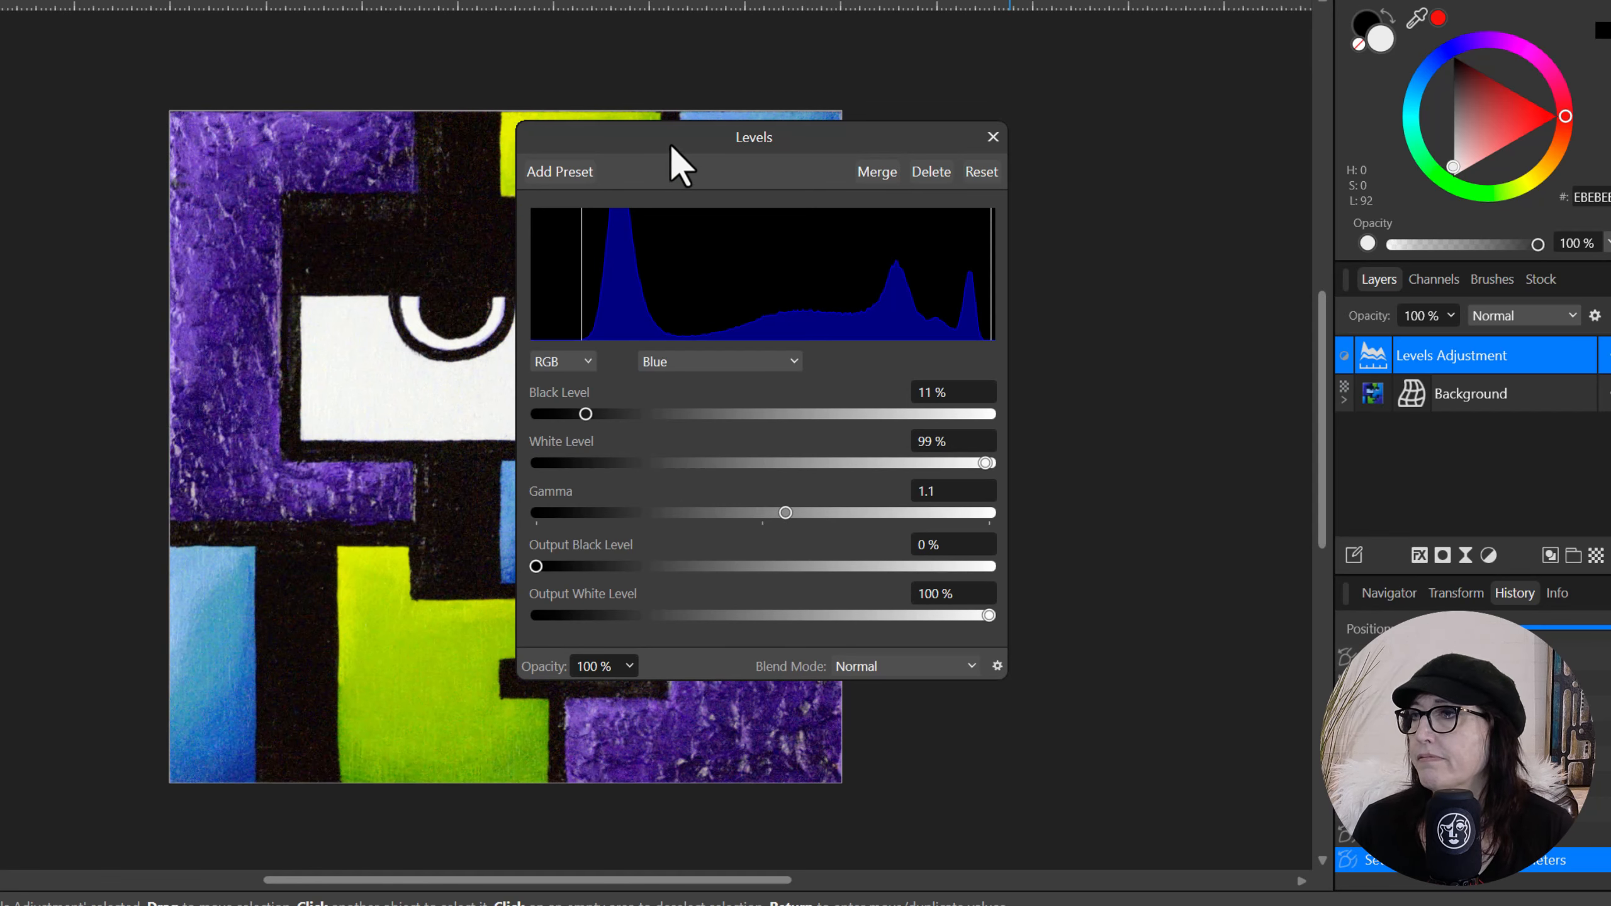
# Step: Compare the painting with and without the Levels adjustment, and reopen the adjustment's settings to review the master histogram
pyautogui.click(992, 137)
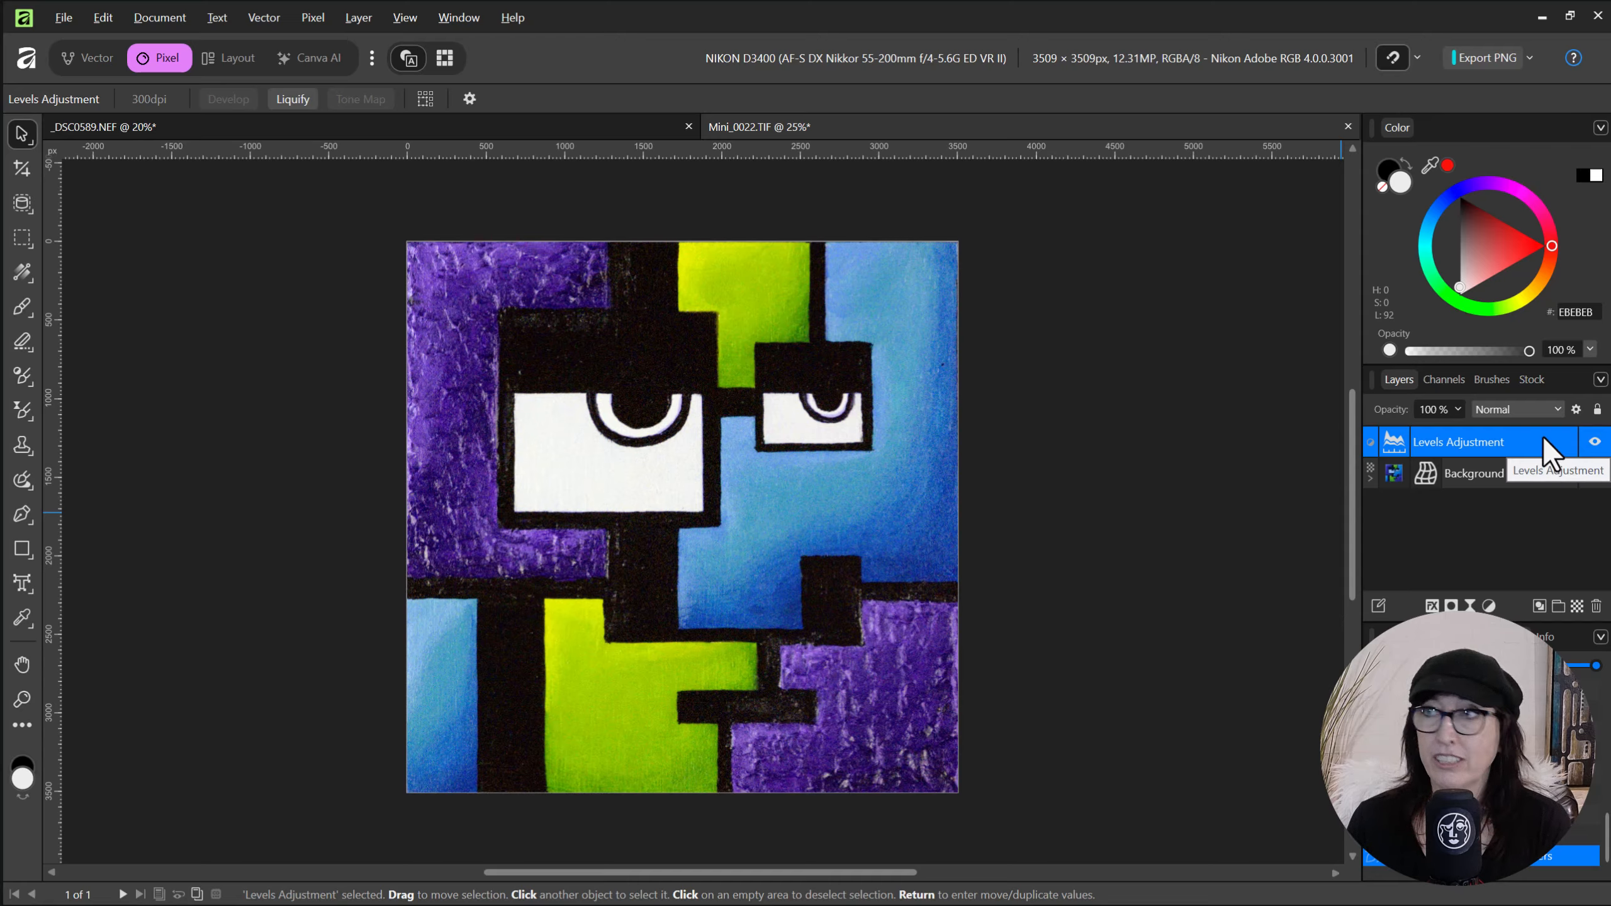
pyautogui.click(1595, 442)
pyautogui.click(1594, 442)
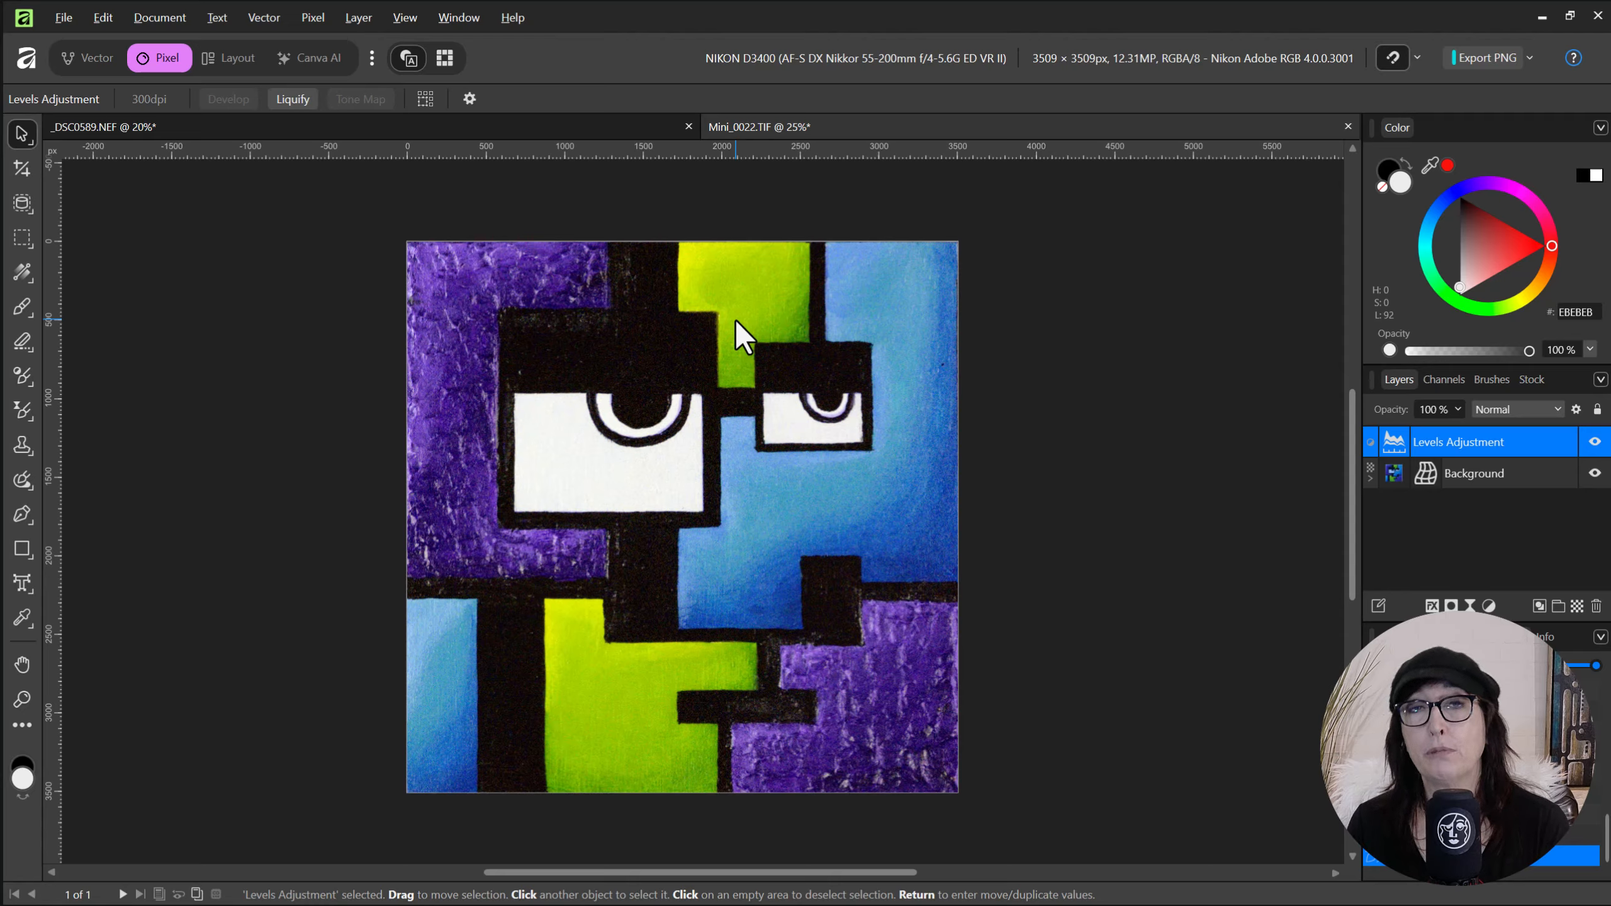
pyautogui.doubleClick(1392, 442)
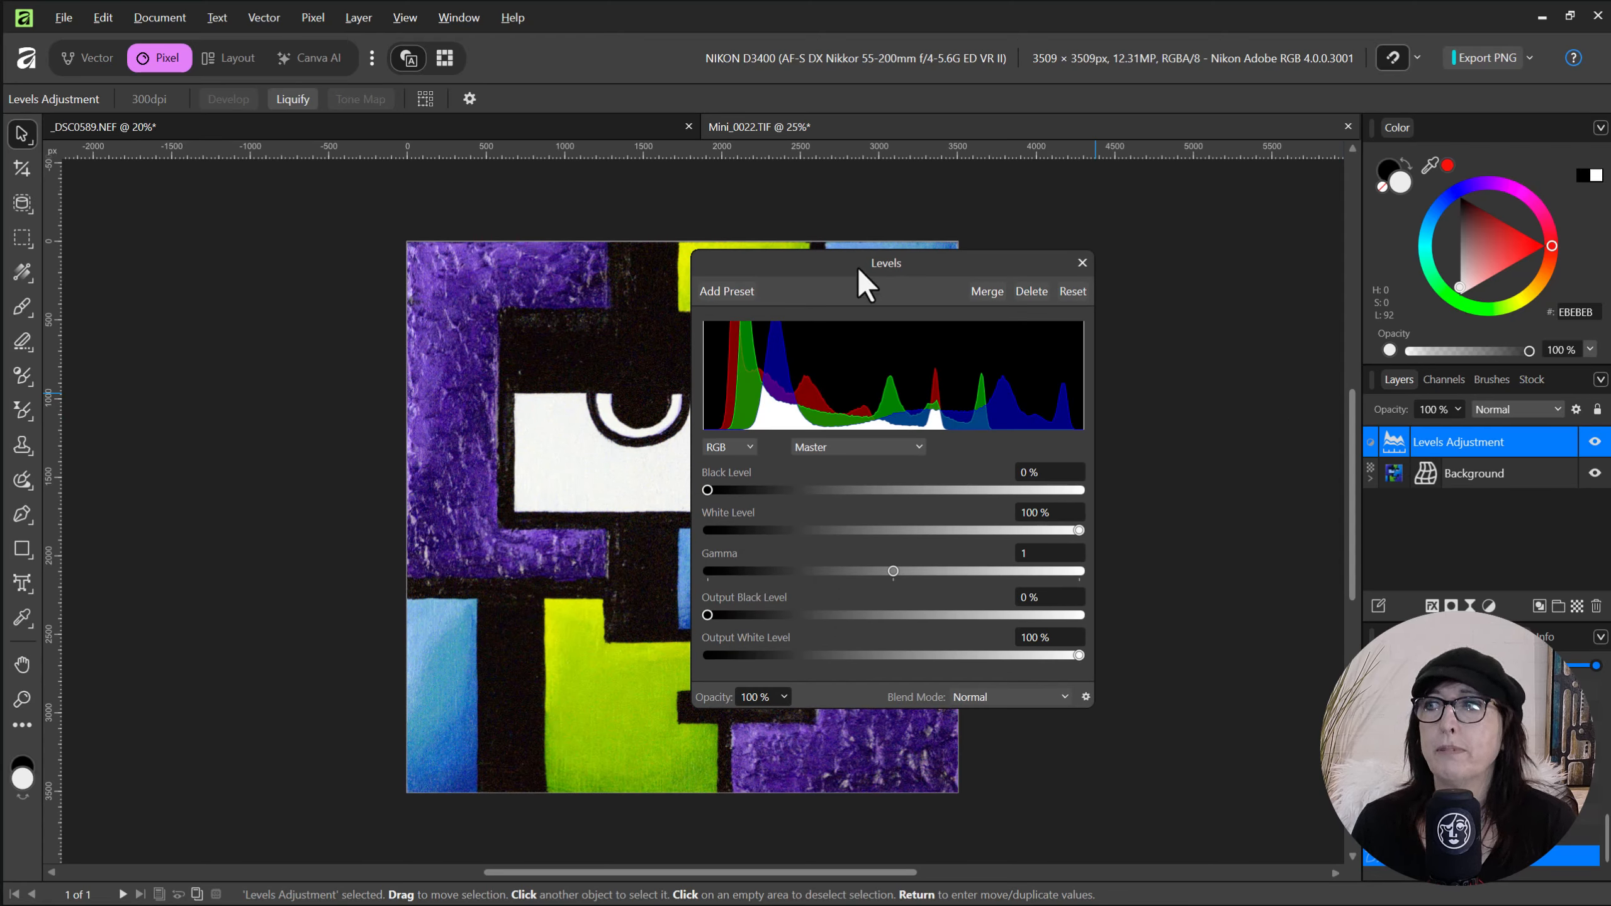
pyautogui.moveTo(853, 262); pyautogui.dragTo(803, 218)
pyautogui.click(1032, 218)
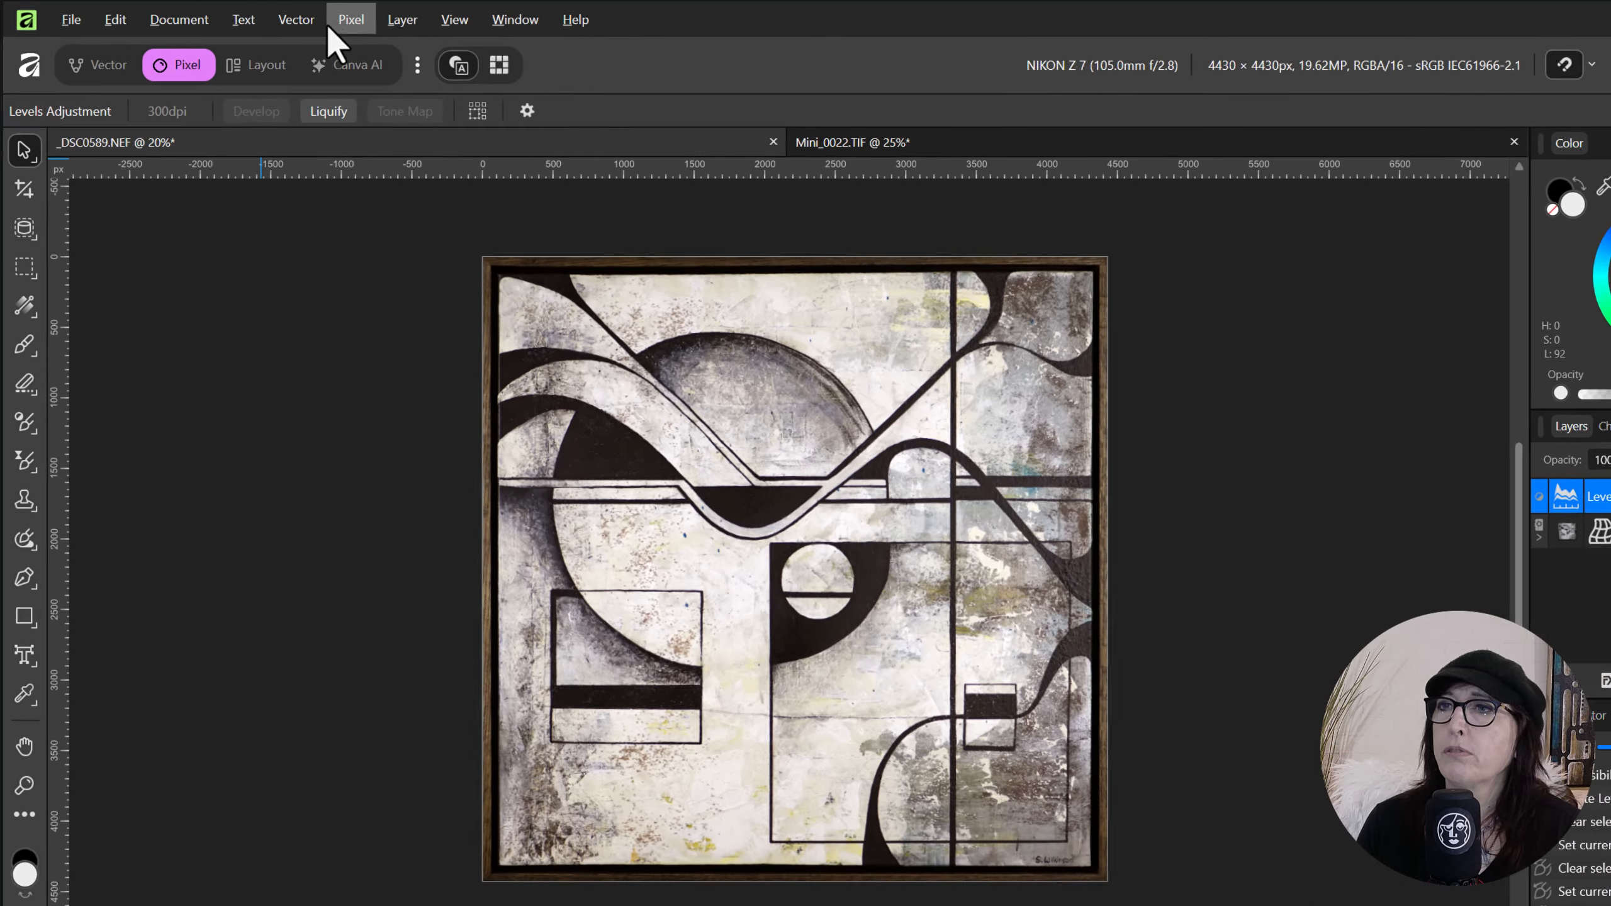
# Step: Add a Selective Color adjustment layer to the _DSC0589.NEF painting and look through its available colour ranges
pyautogui.click(313, 17)
pyautogui.moveTo(349, 153)
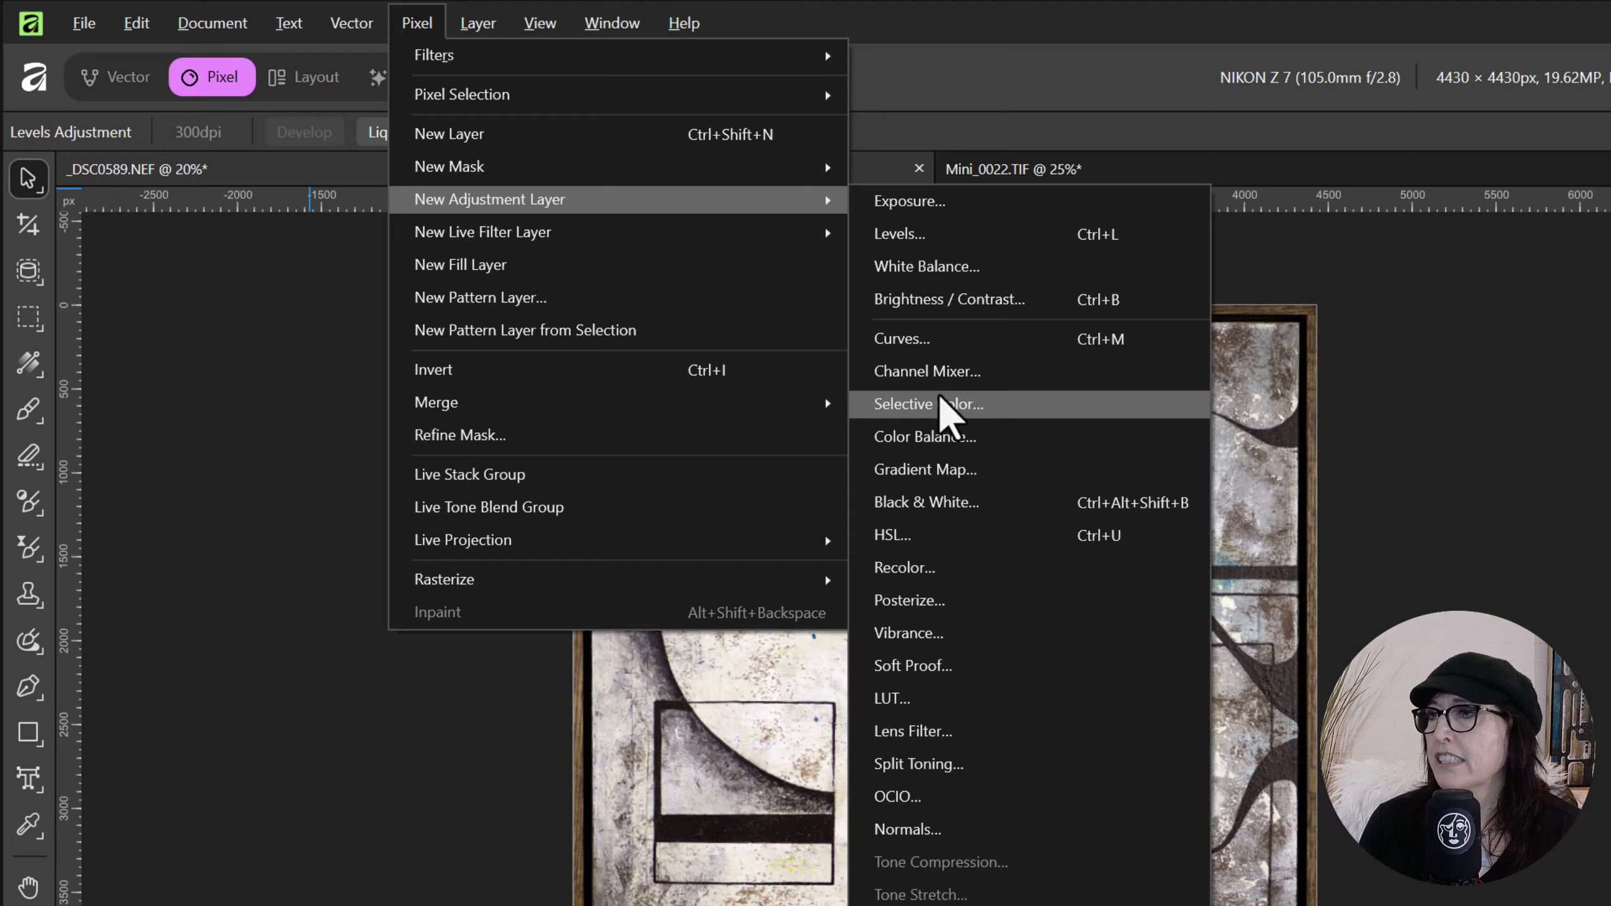
pyautogui.click(1040, 409)
pyautogui.click(963, 254)
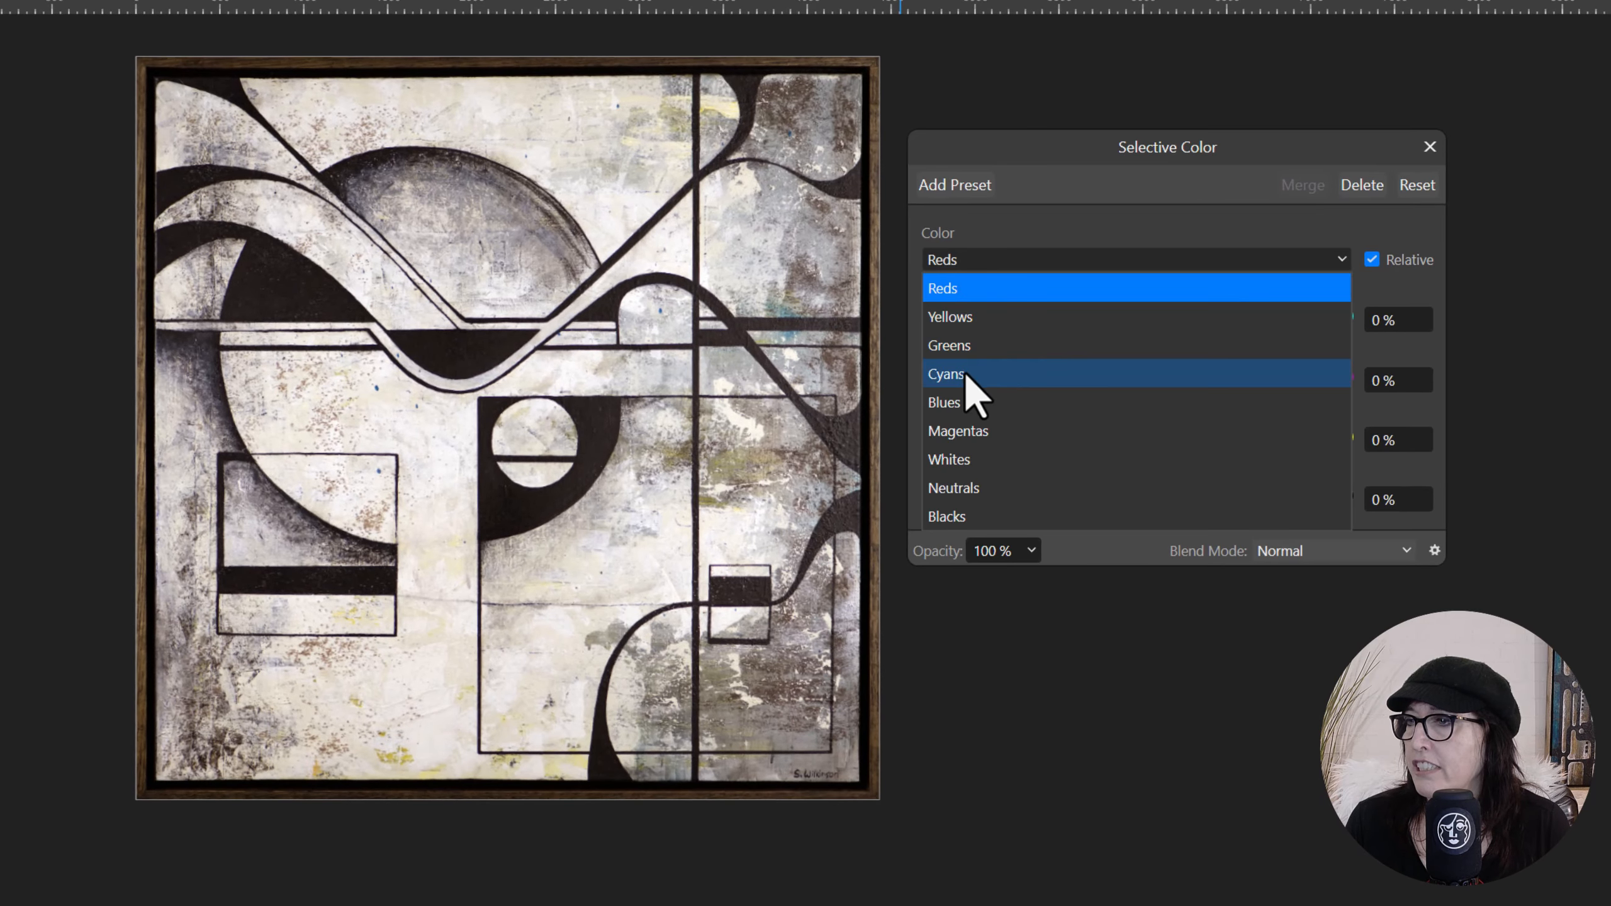
pyautogui.click(1008, 181)
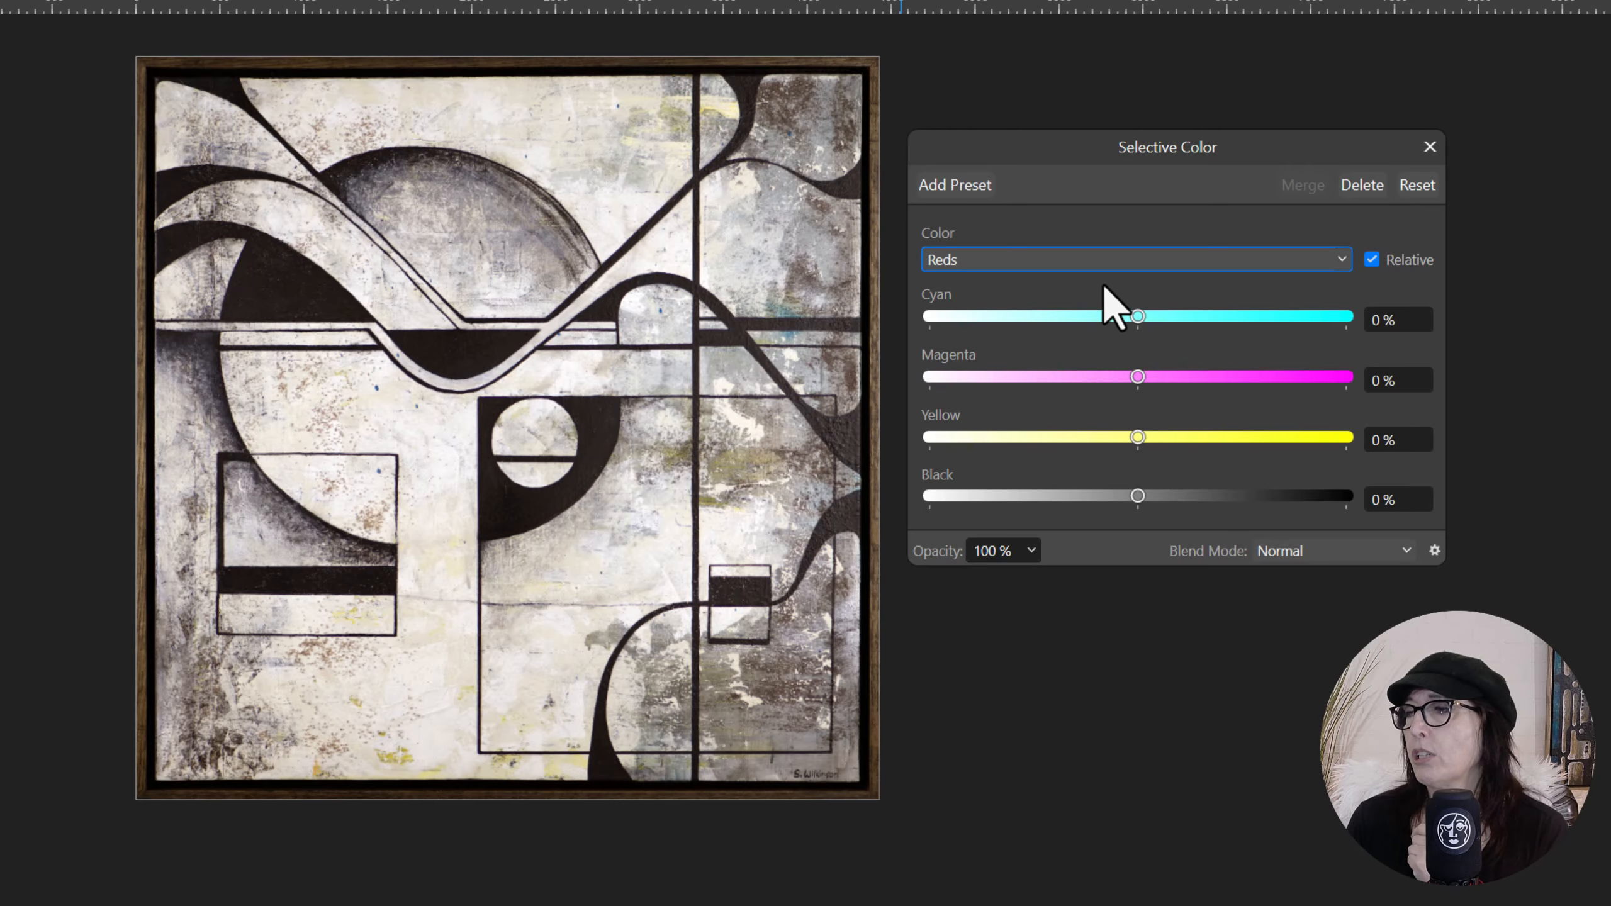
# Step: For the Neutrals range in Selective Color, set cyan to 8 % and yellow to -8 %
pyautogui.click(1072, 259)
pyautogui.click(983, 487)
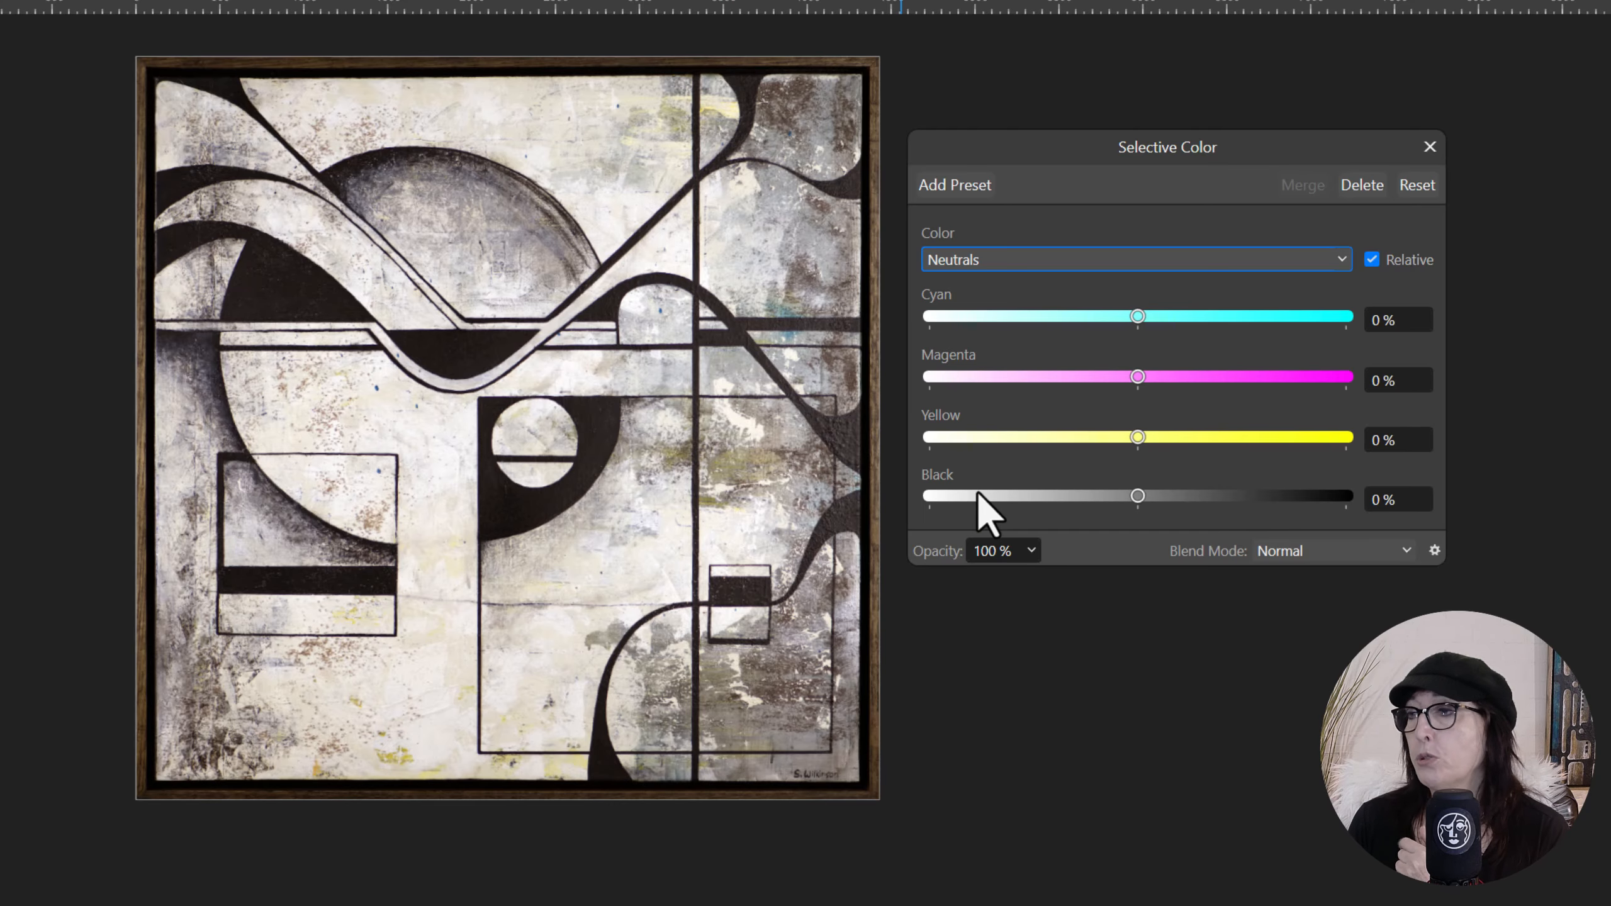
pyautogui.moveTo(1141, 317); pyautogui.dragTo(1156, 318)
pyautogui.moveTo(1138, 437)
pyautogui.mouseDown()
pyautogui.moveTo(1082, 440)
pyautogui.moveTo(1120, 443)
pyautogui.mouseUp()
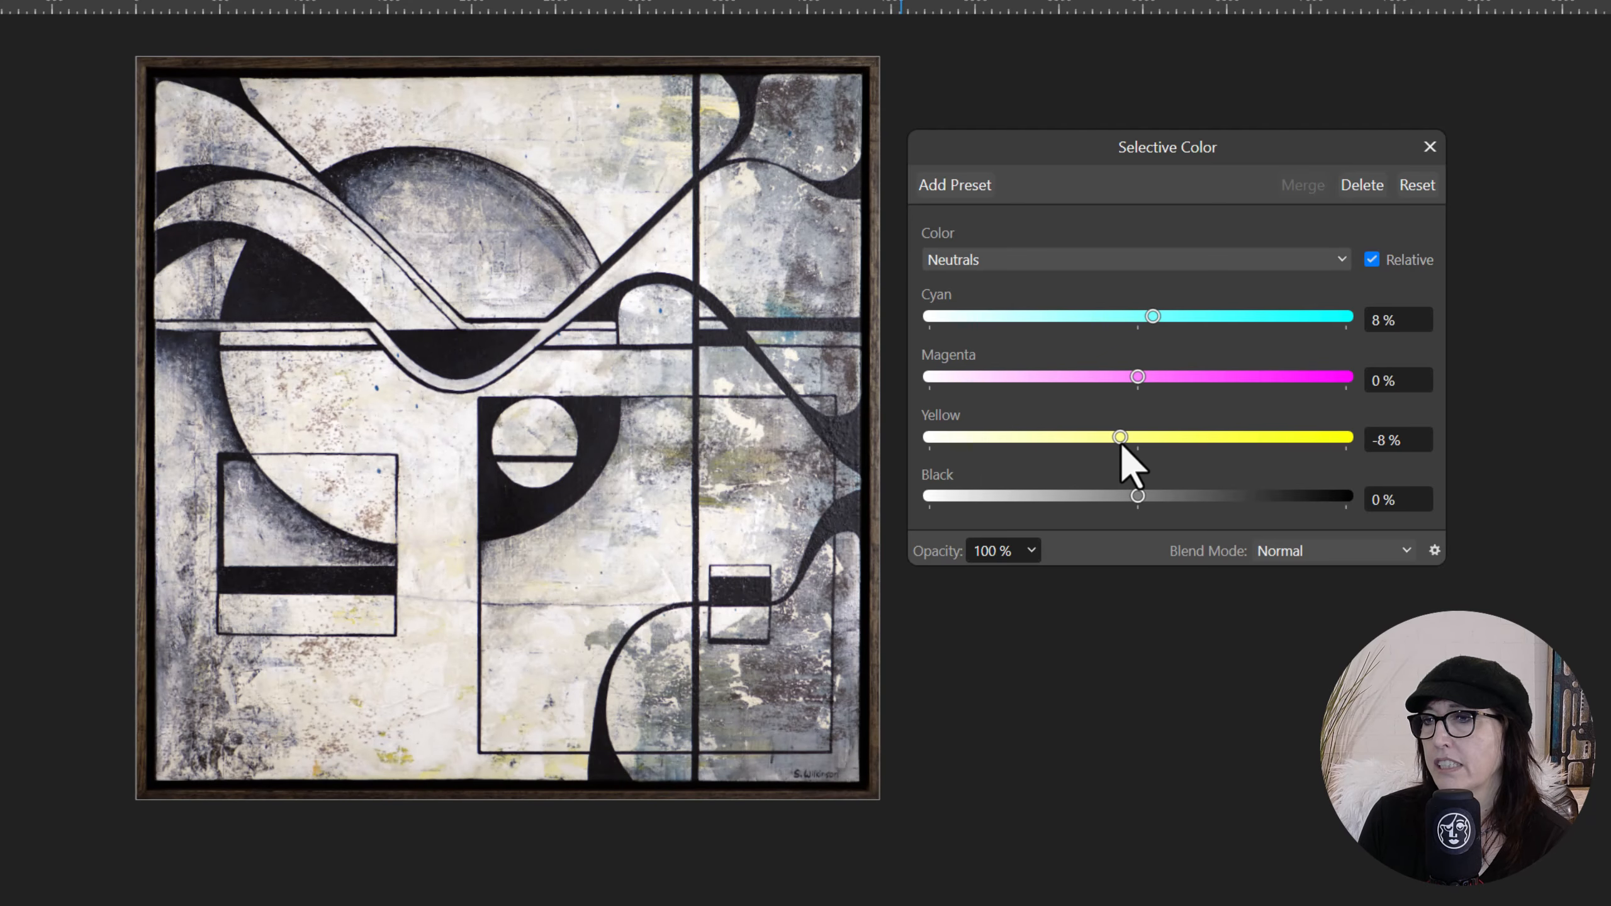
# Step: For the Yellows range in Selective Color, set yellow to -41 % and black to 21 %
pyautogui.click(1109, 257)
pyautogui.click(980, 320)
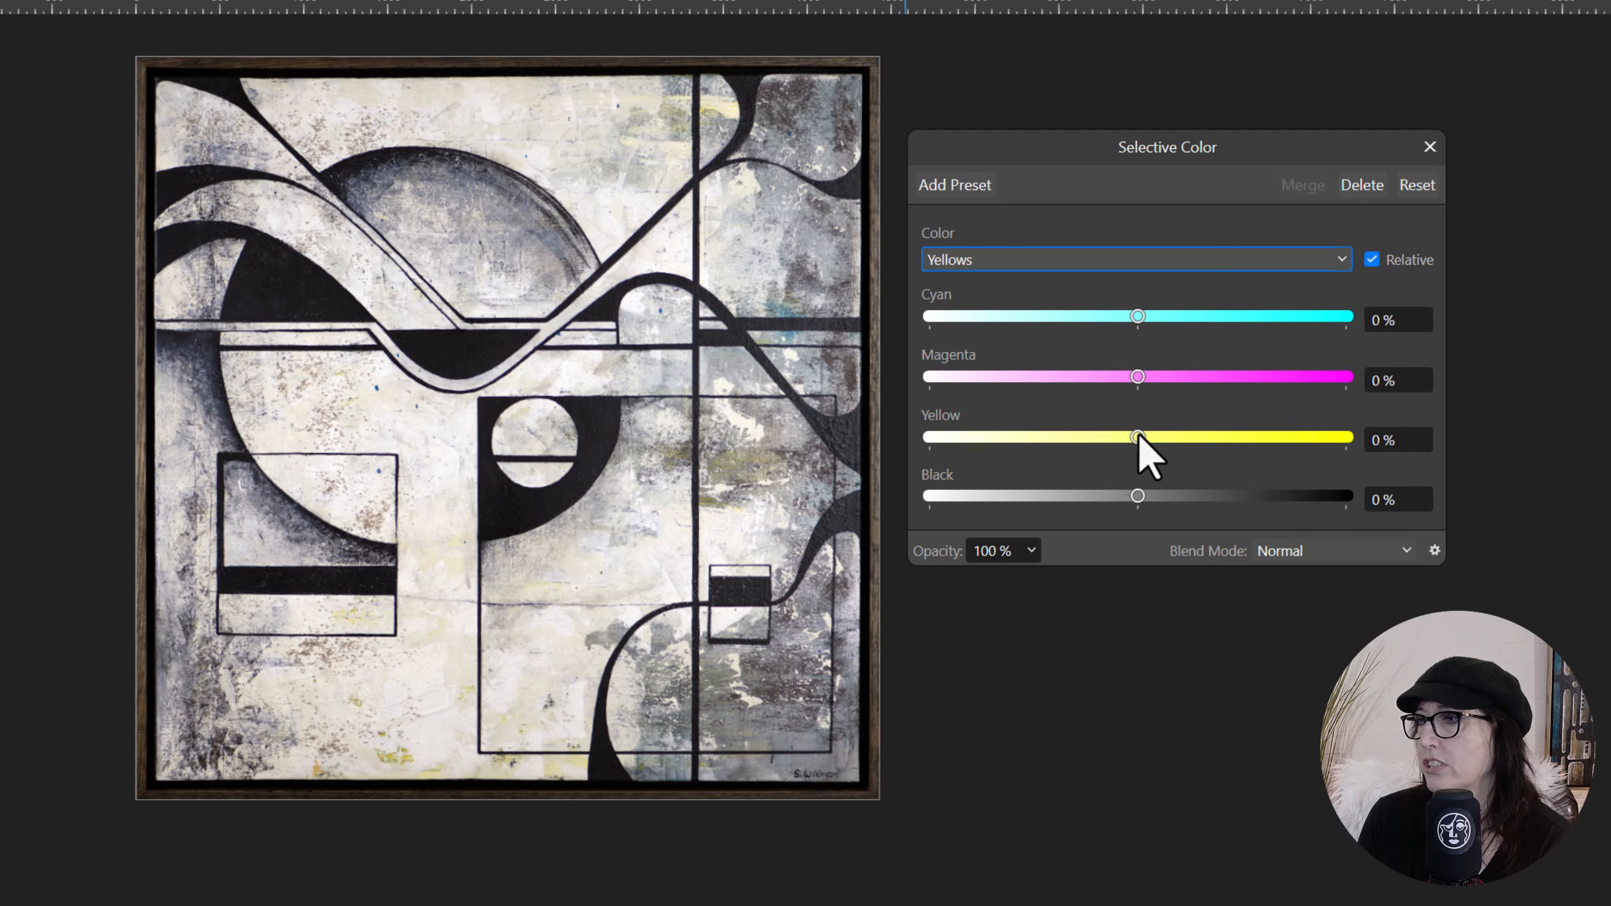
pyautogui.moveTo(1135, 438); pyautogui.dragTo(1053, 451)
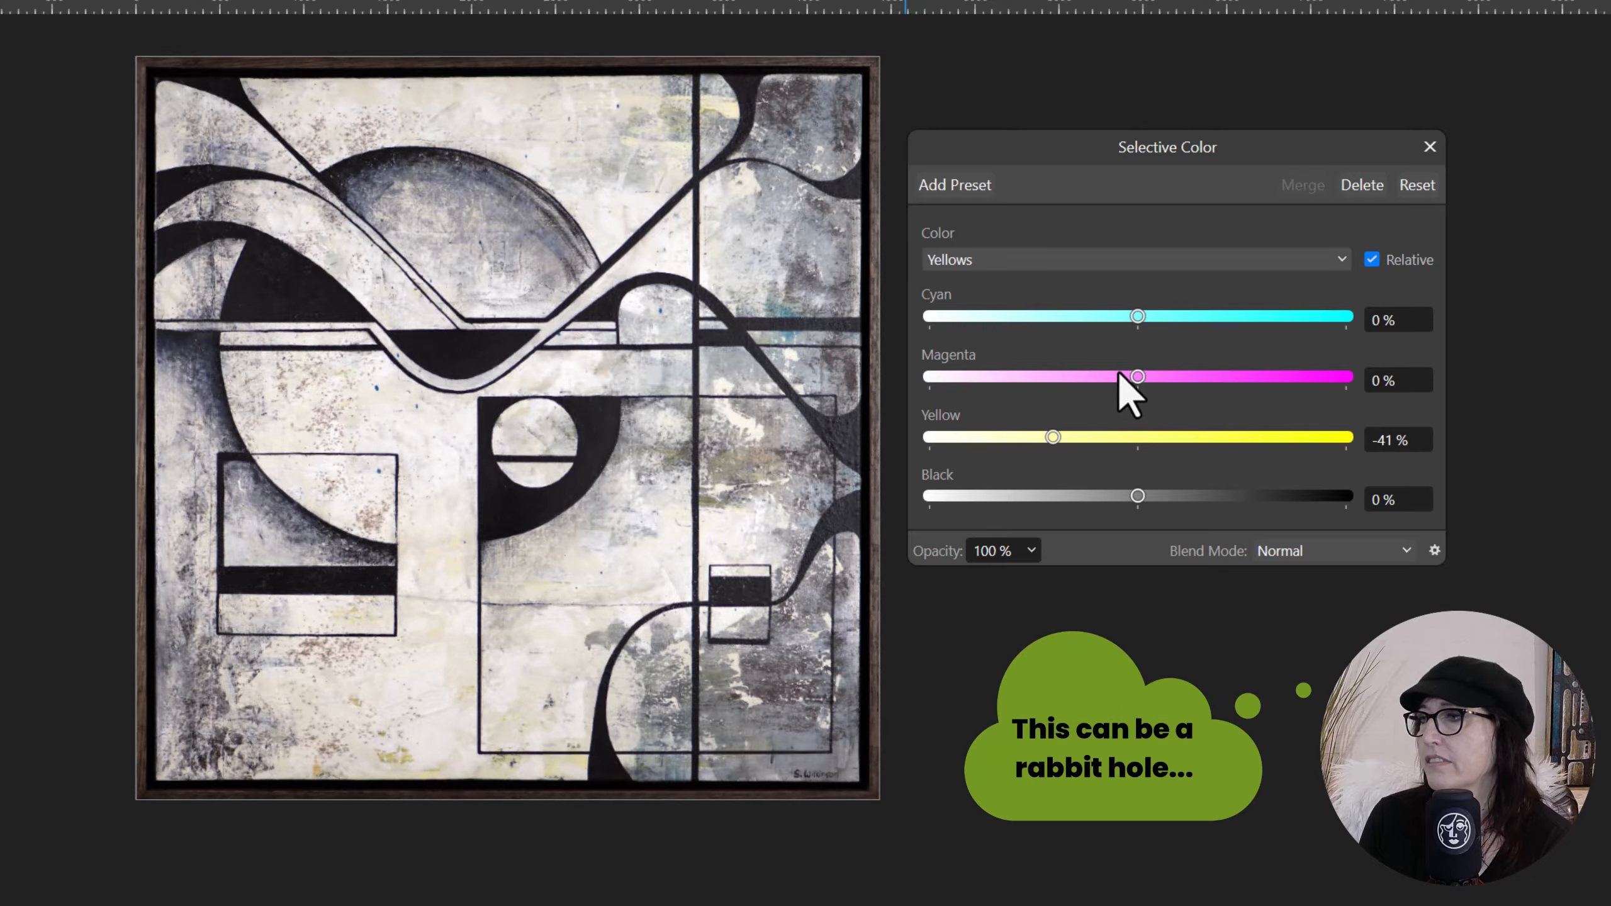
pyautogui.moveTo(1137, 496); pyautogui.dragTo(1181, 496)
pyautogui.click(1054, 261)
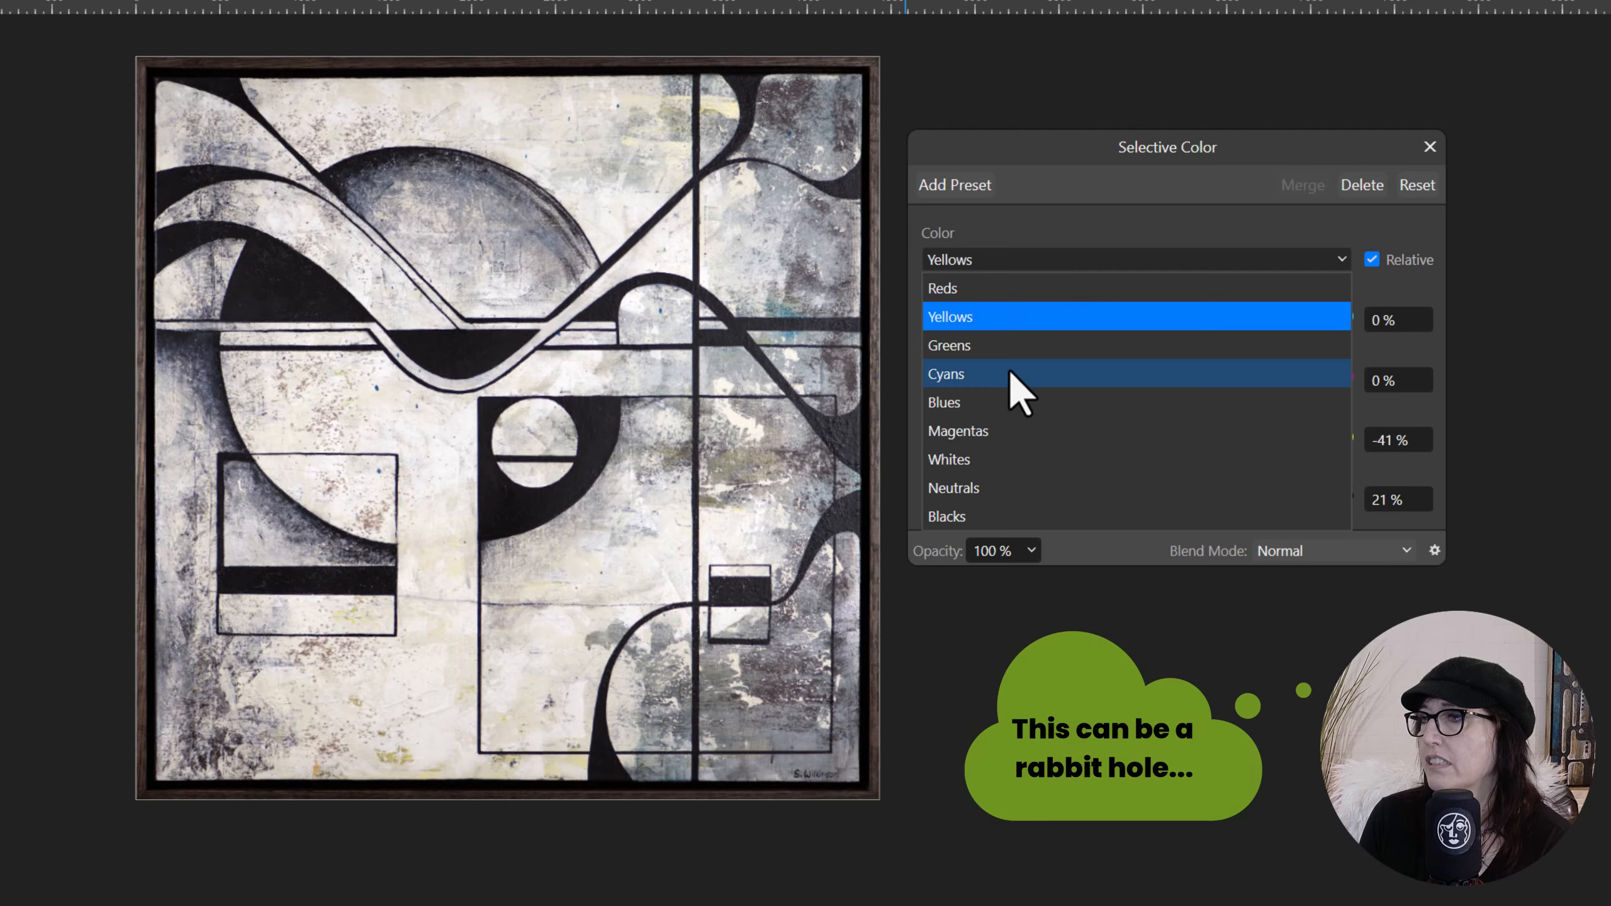
pyautogui.click(1009, 148)
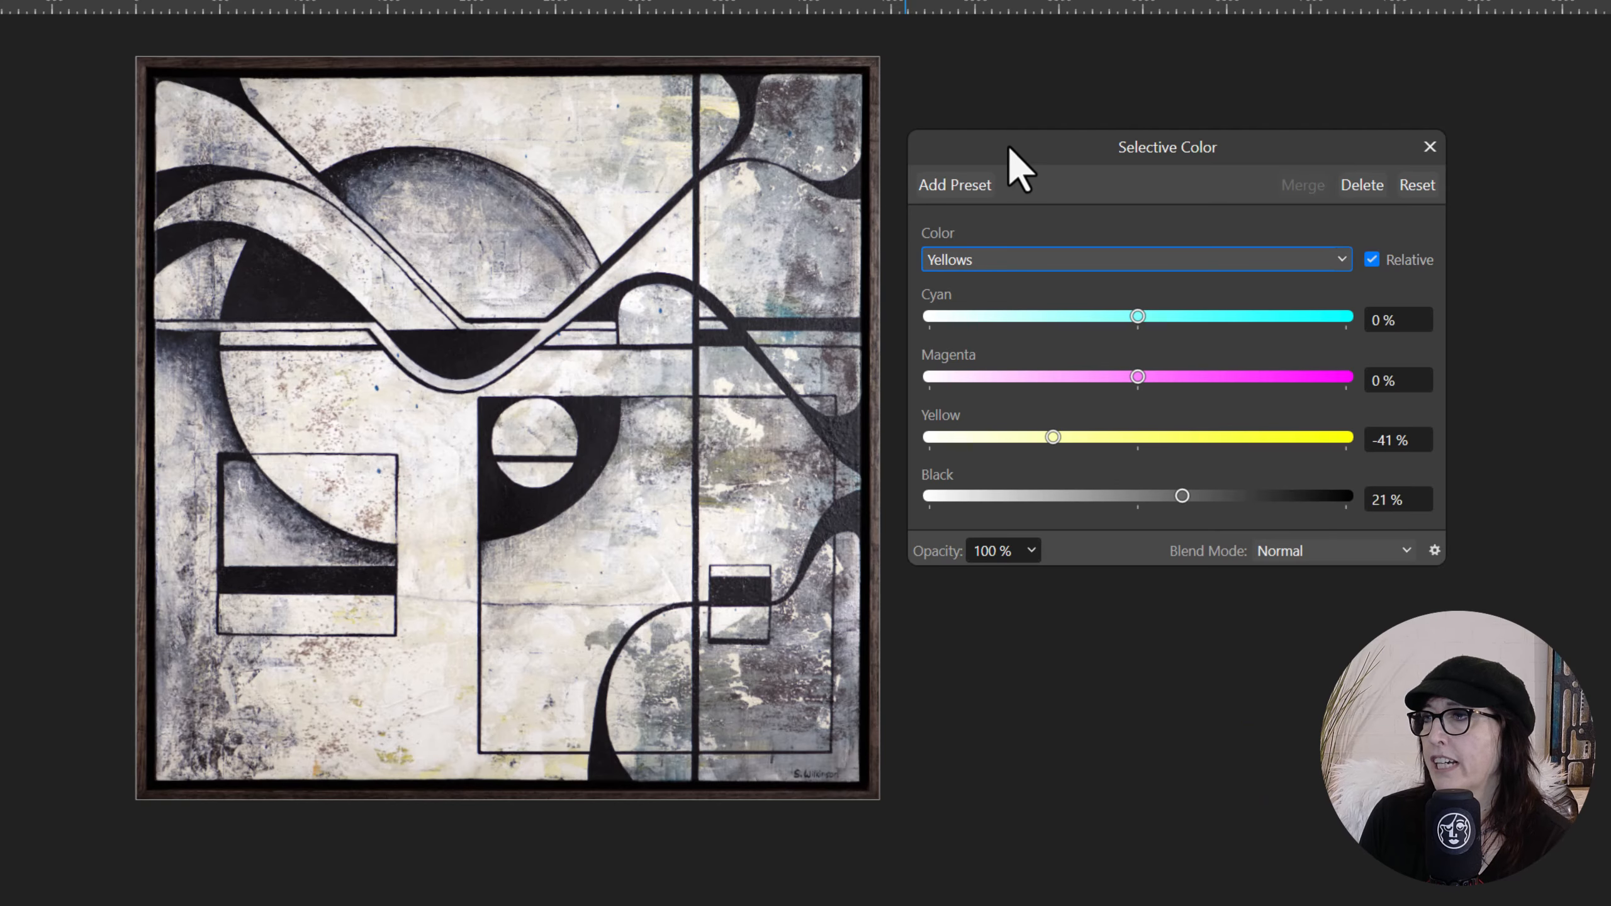
pyautogui.moveTo(1008, 147); pyautogui.dragTo(1103, 140)
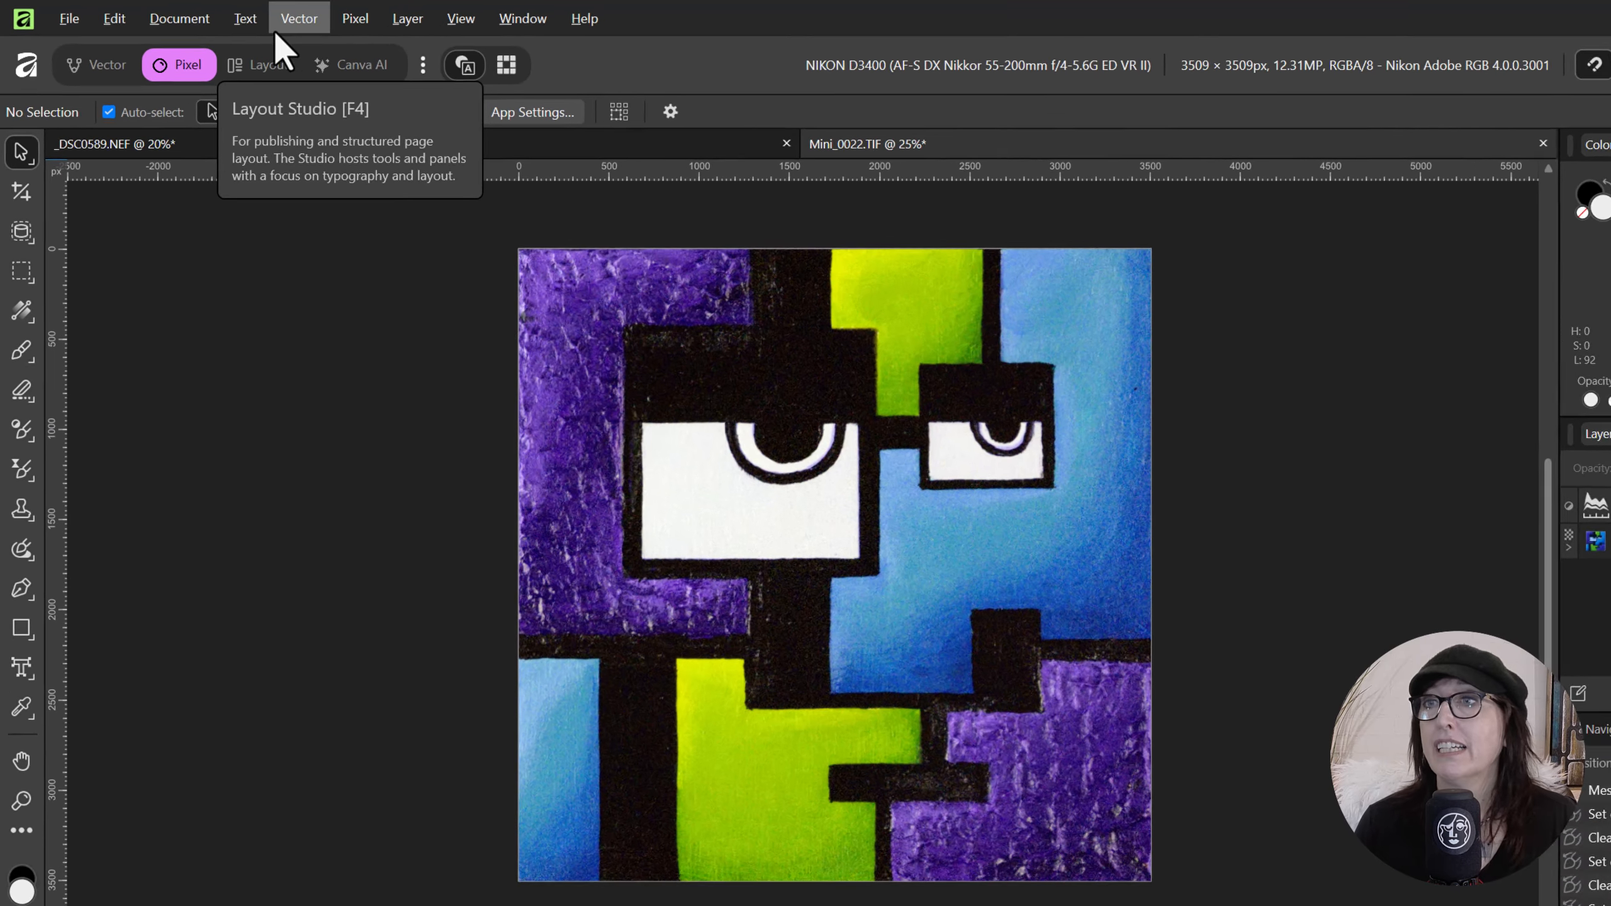
# Step: Add a Selective Color adjustment layer to the Mini_0022.TIF painting and move its settings clear of the artwork
pyautogui.click(310, 16)
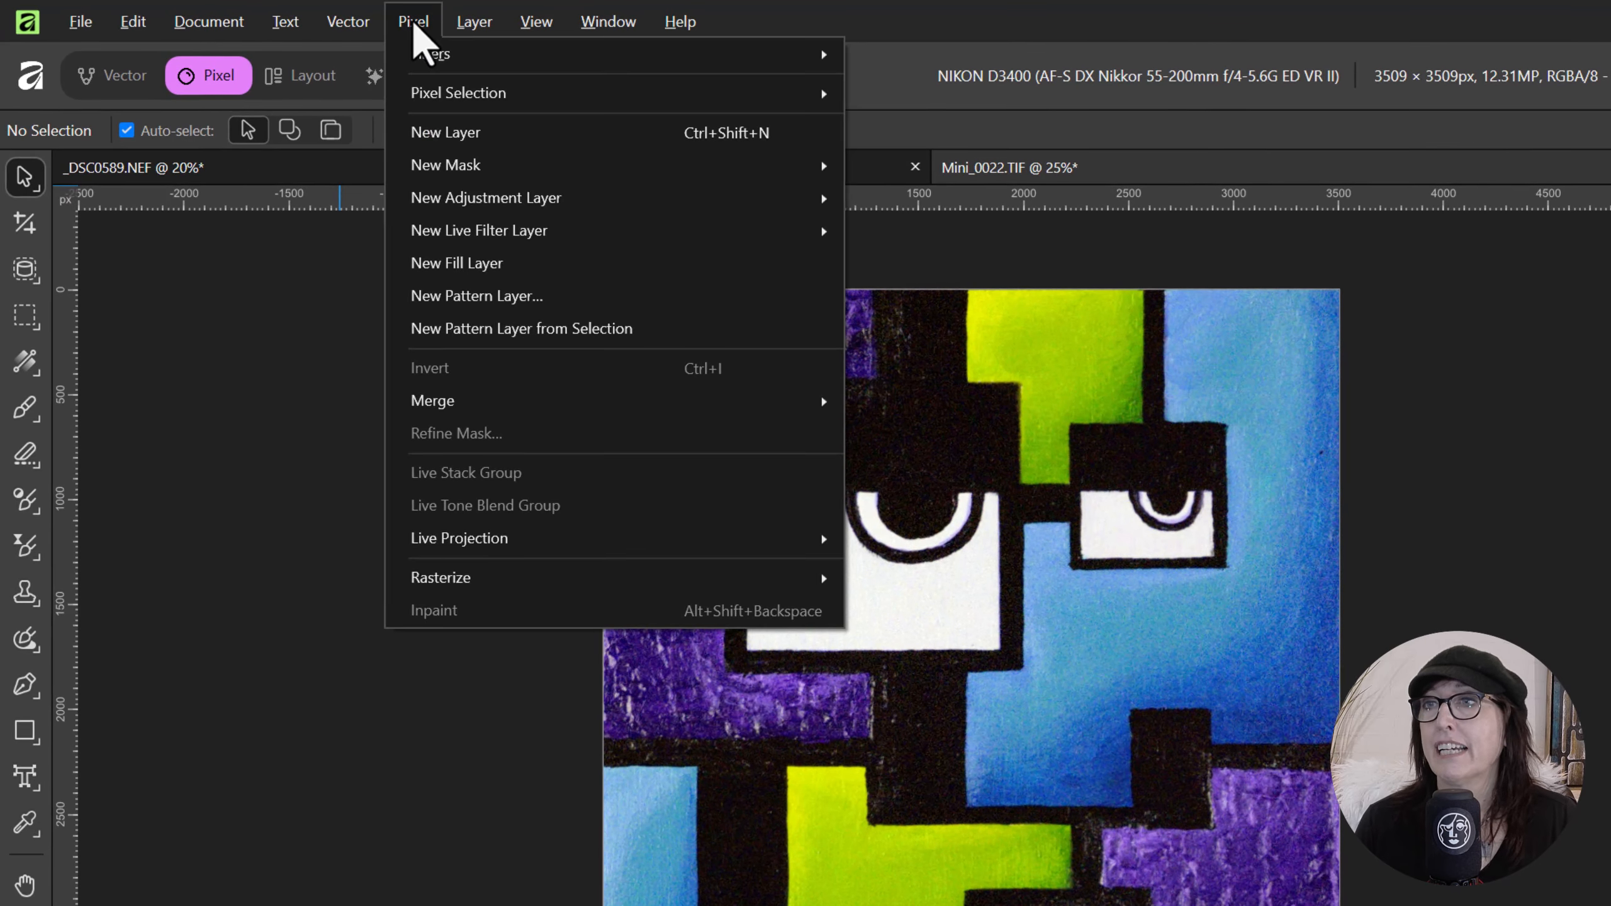
pyautogui.moveTo(497, 213)
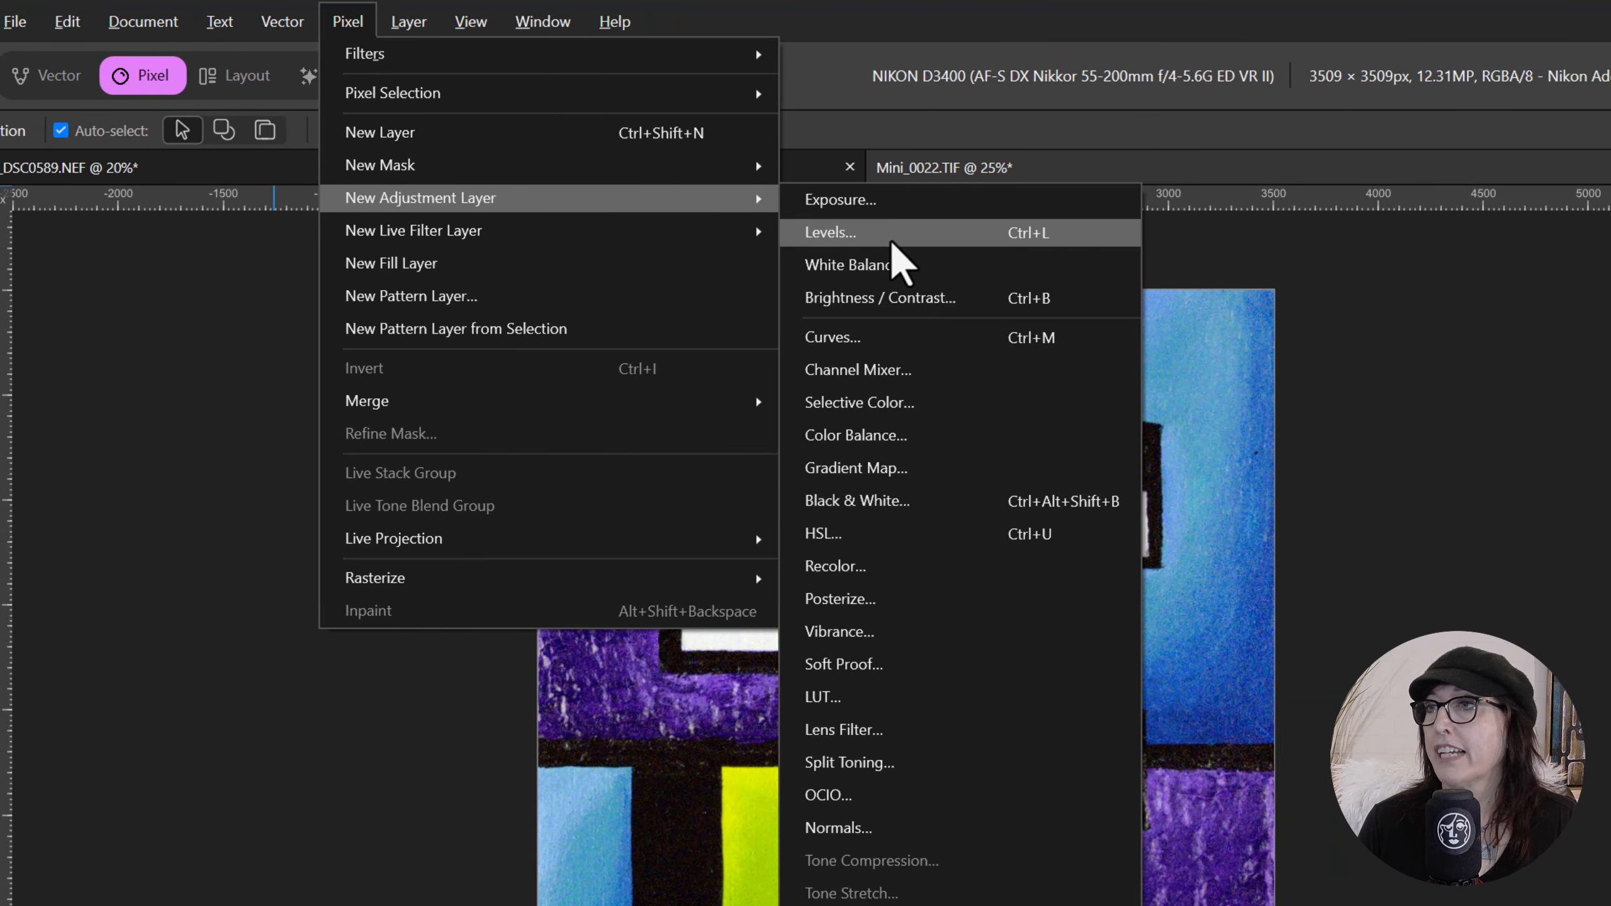
pyautogui.click(836, 405)
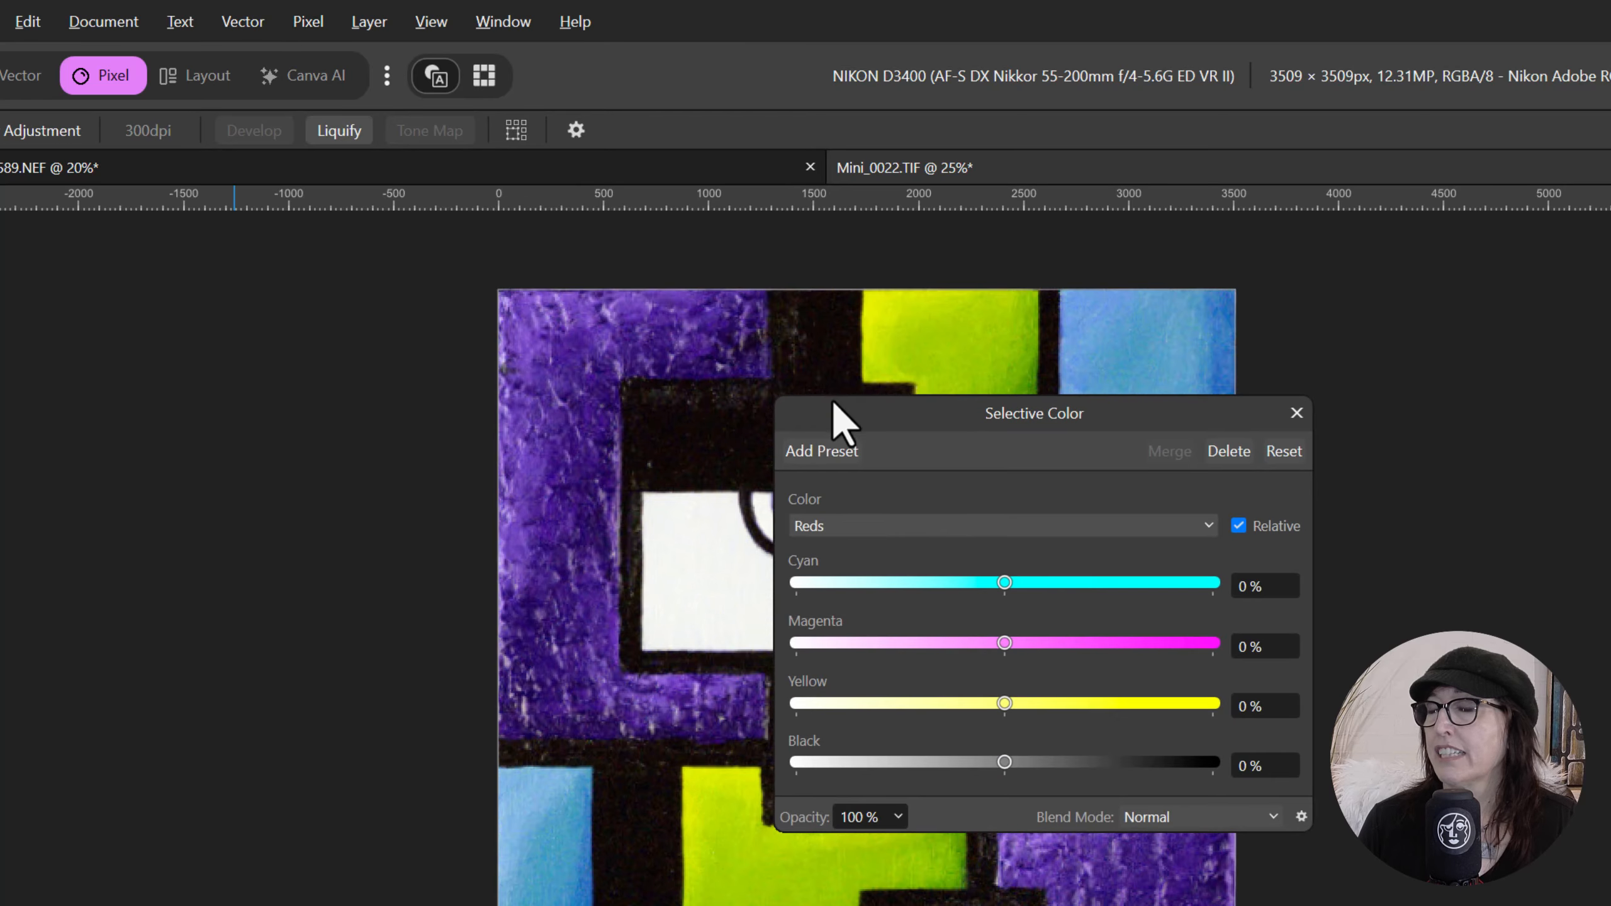
pyautogui.moveTo(837, 419); pyautogui.dragTo(1301, 382)
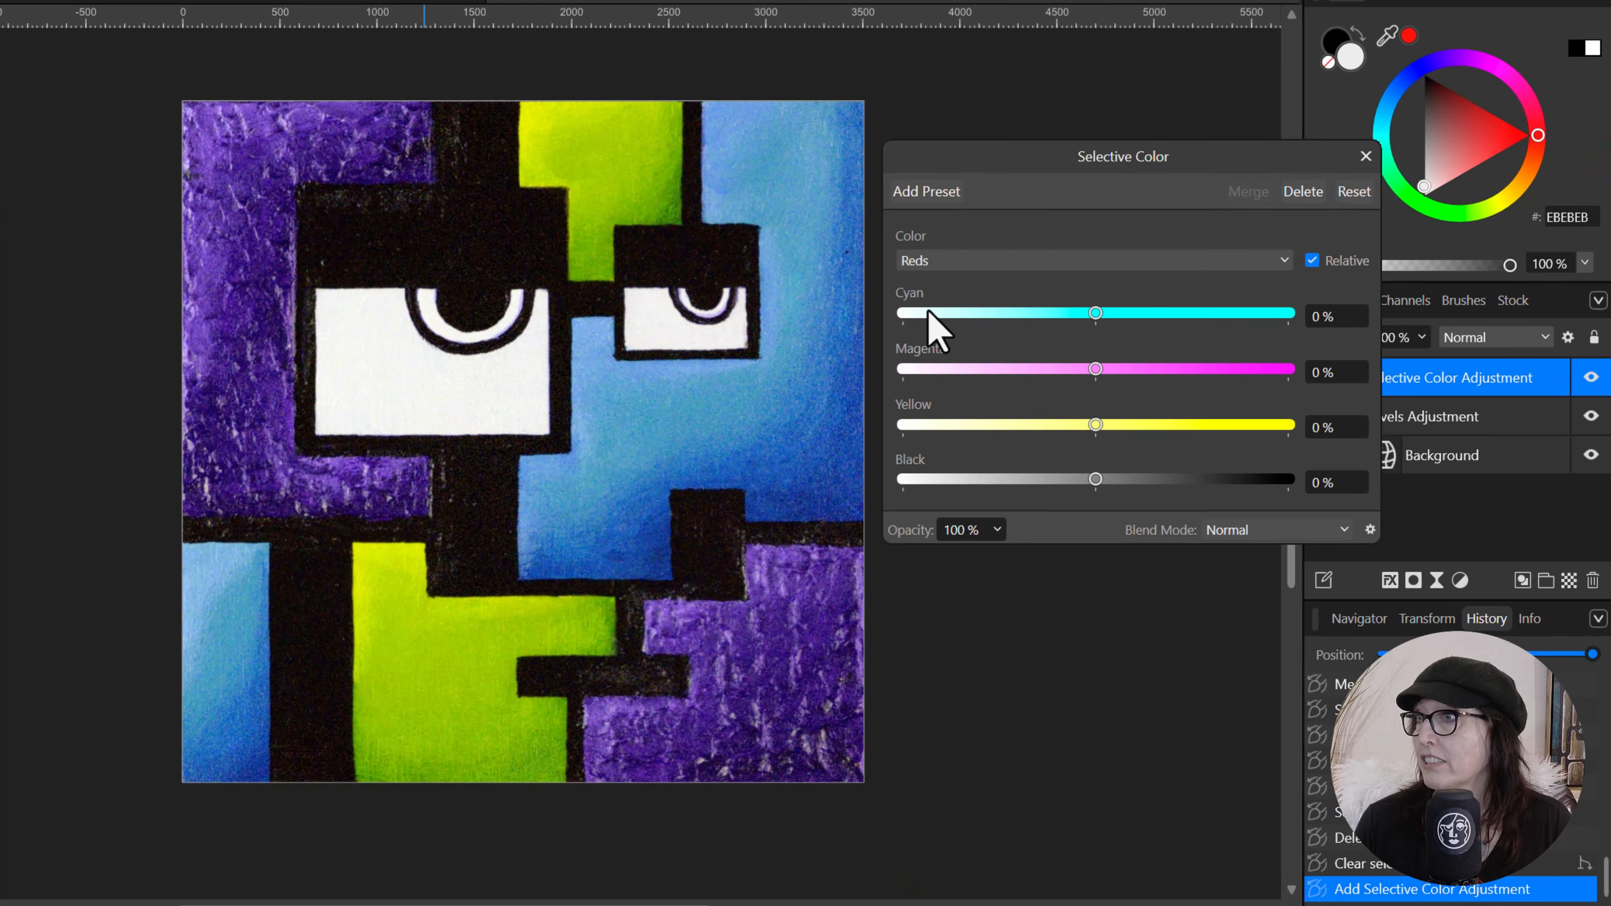
# Step: For the Cyans range in Selective Color, set cyan to 50 %
pyautogui.click(934, 265)
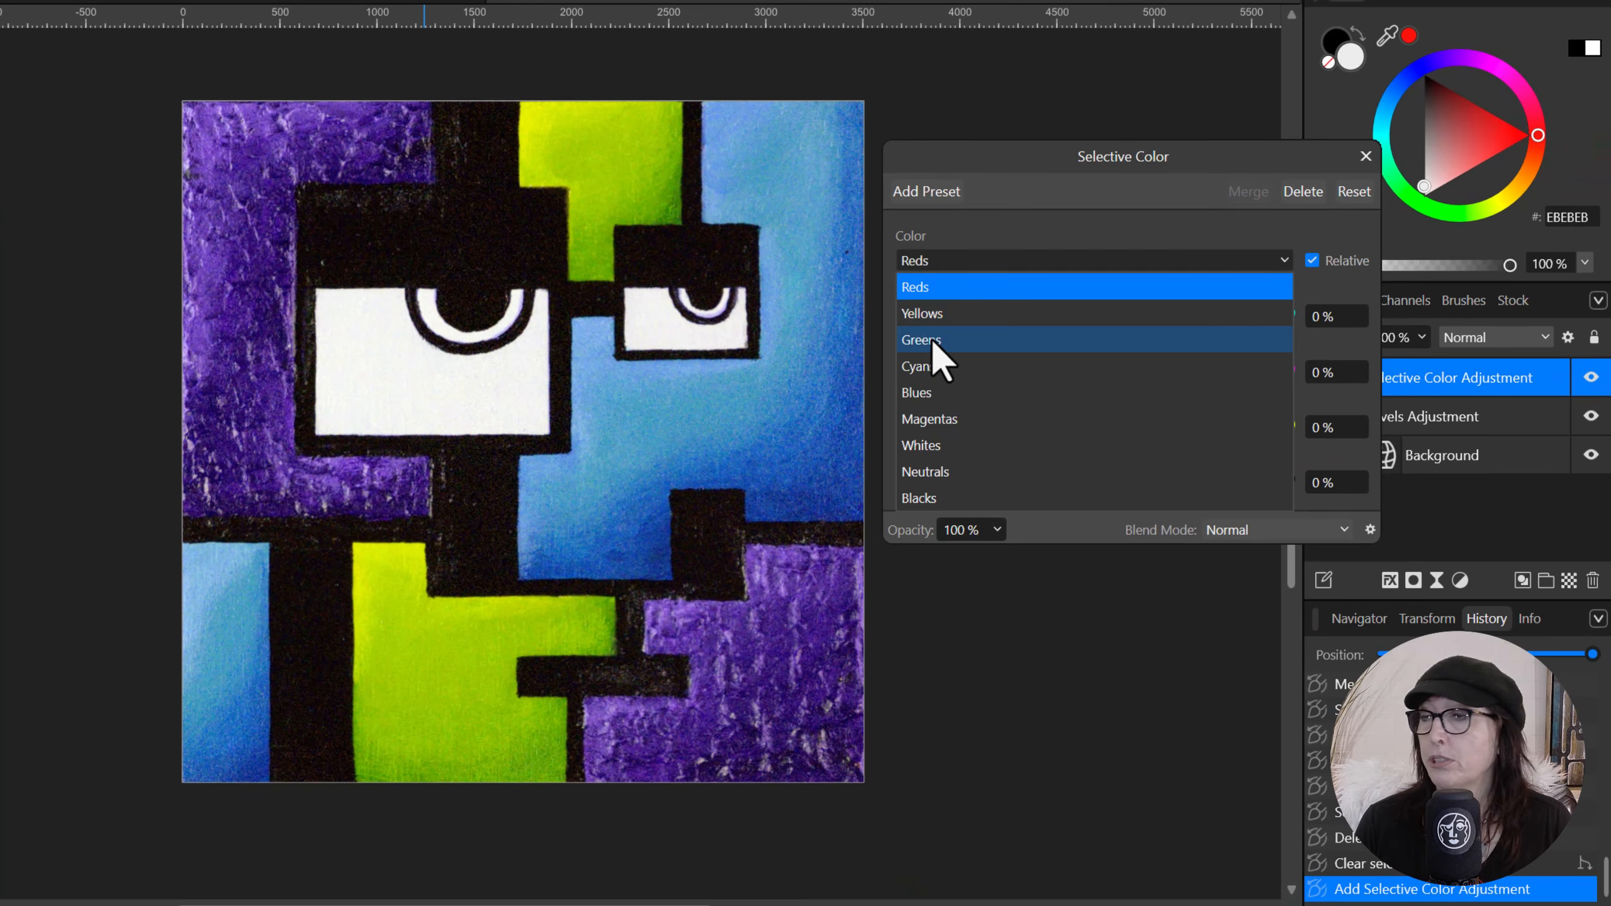
pyautogui.click(937, 359)
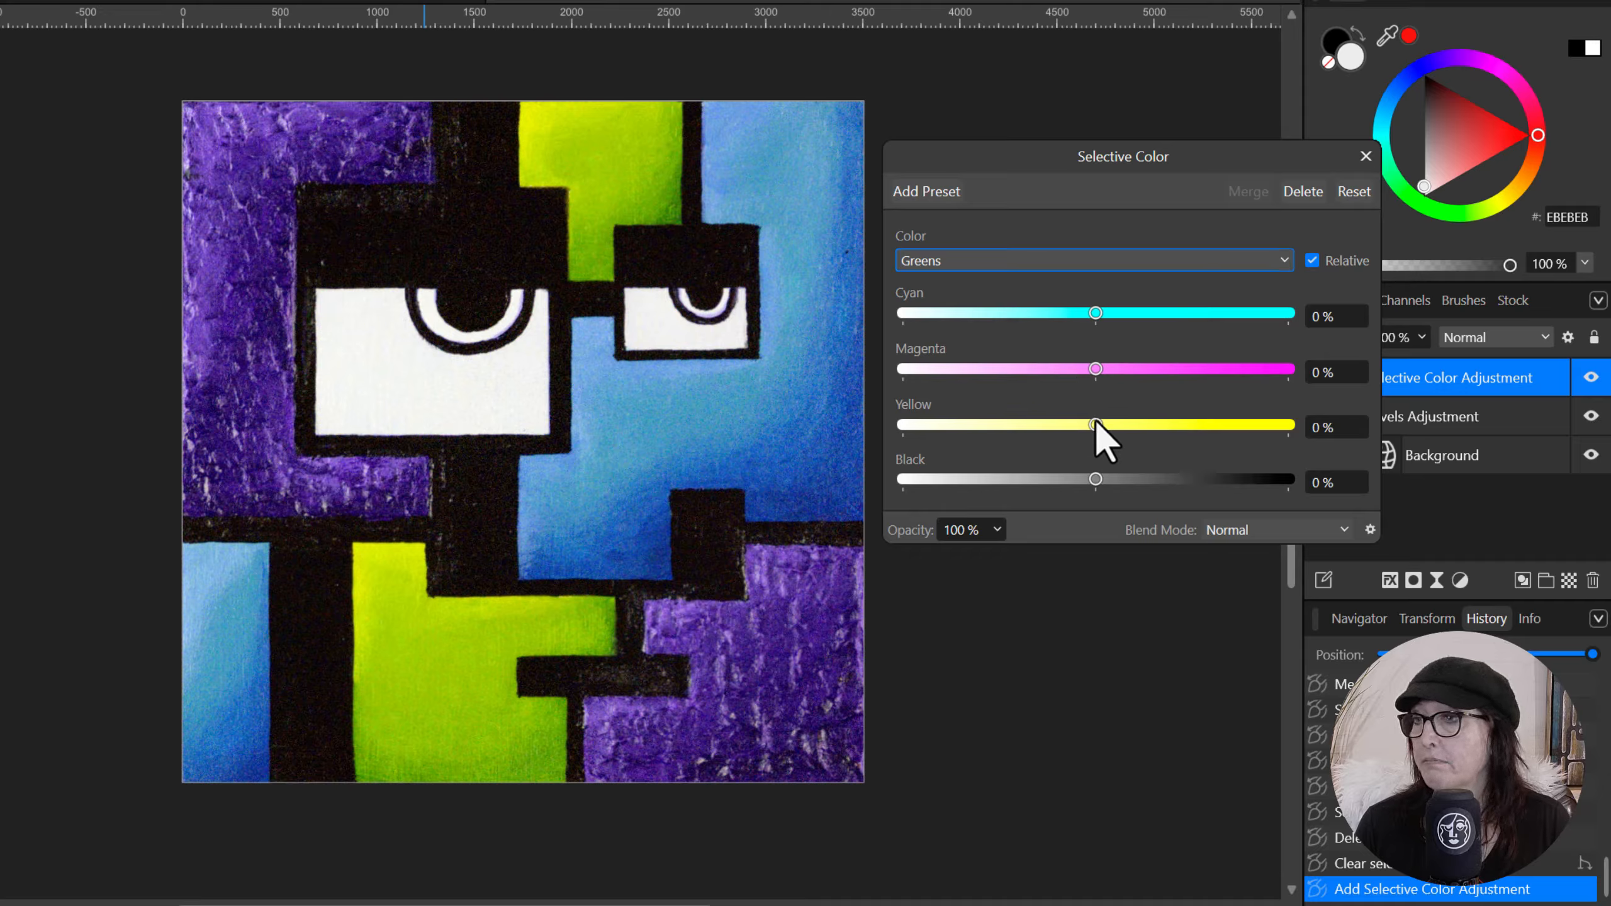
pyautogui.click(964, 260)
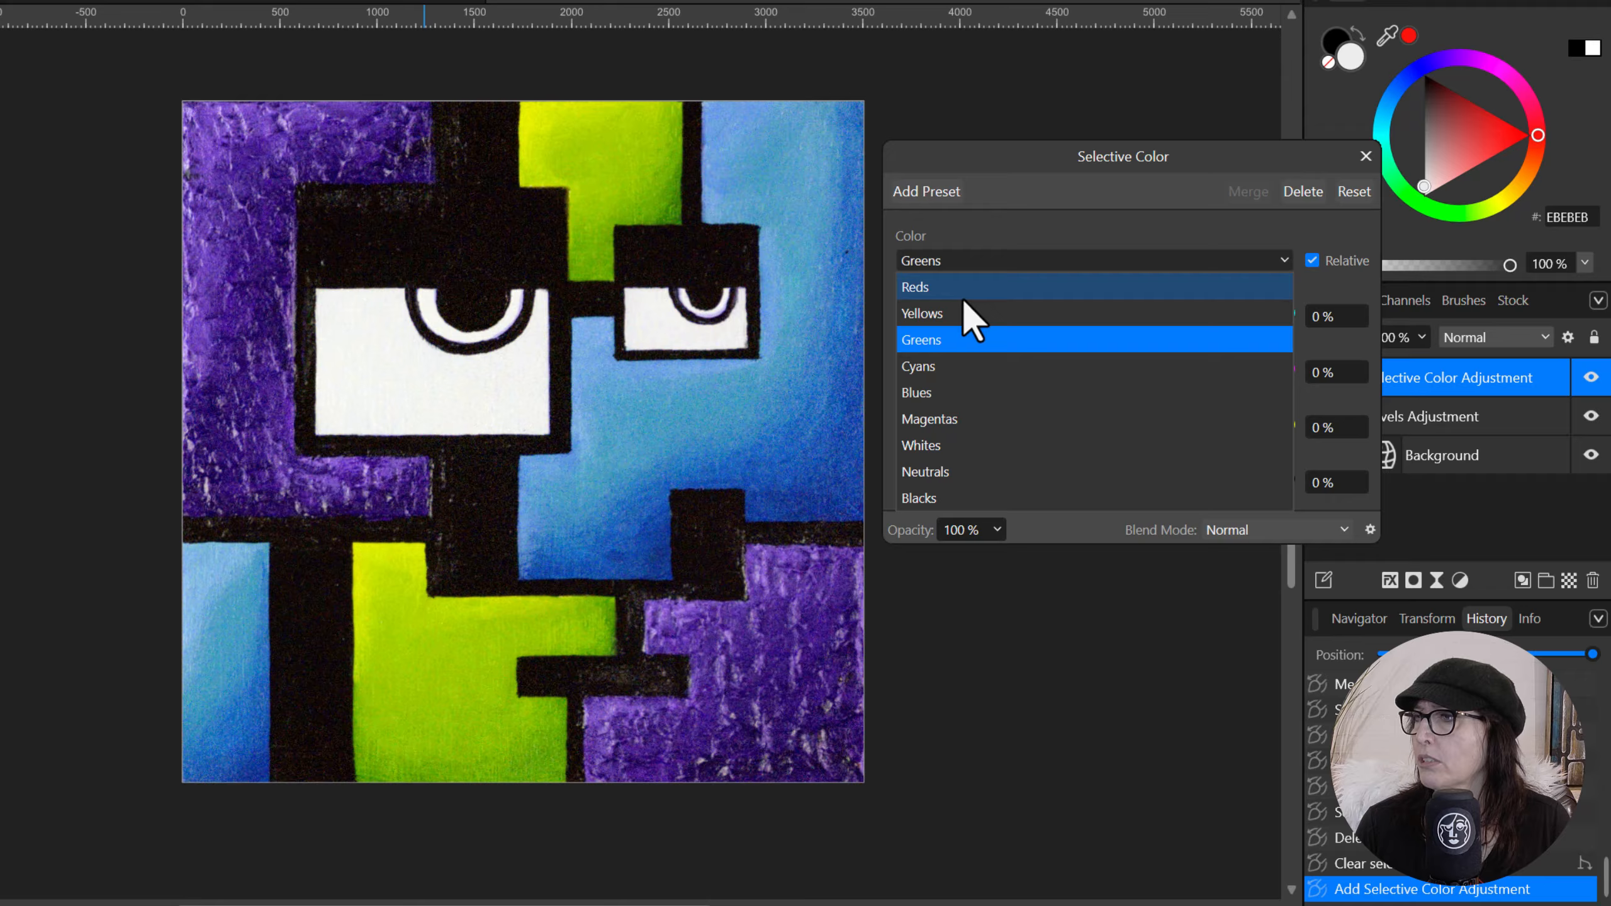
pyautogui.click(944, 365)
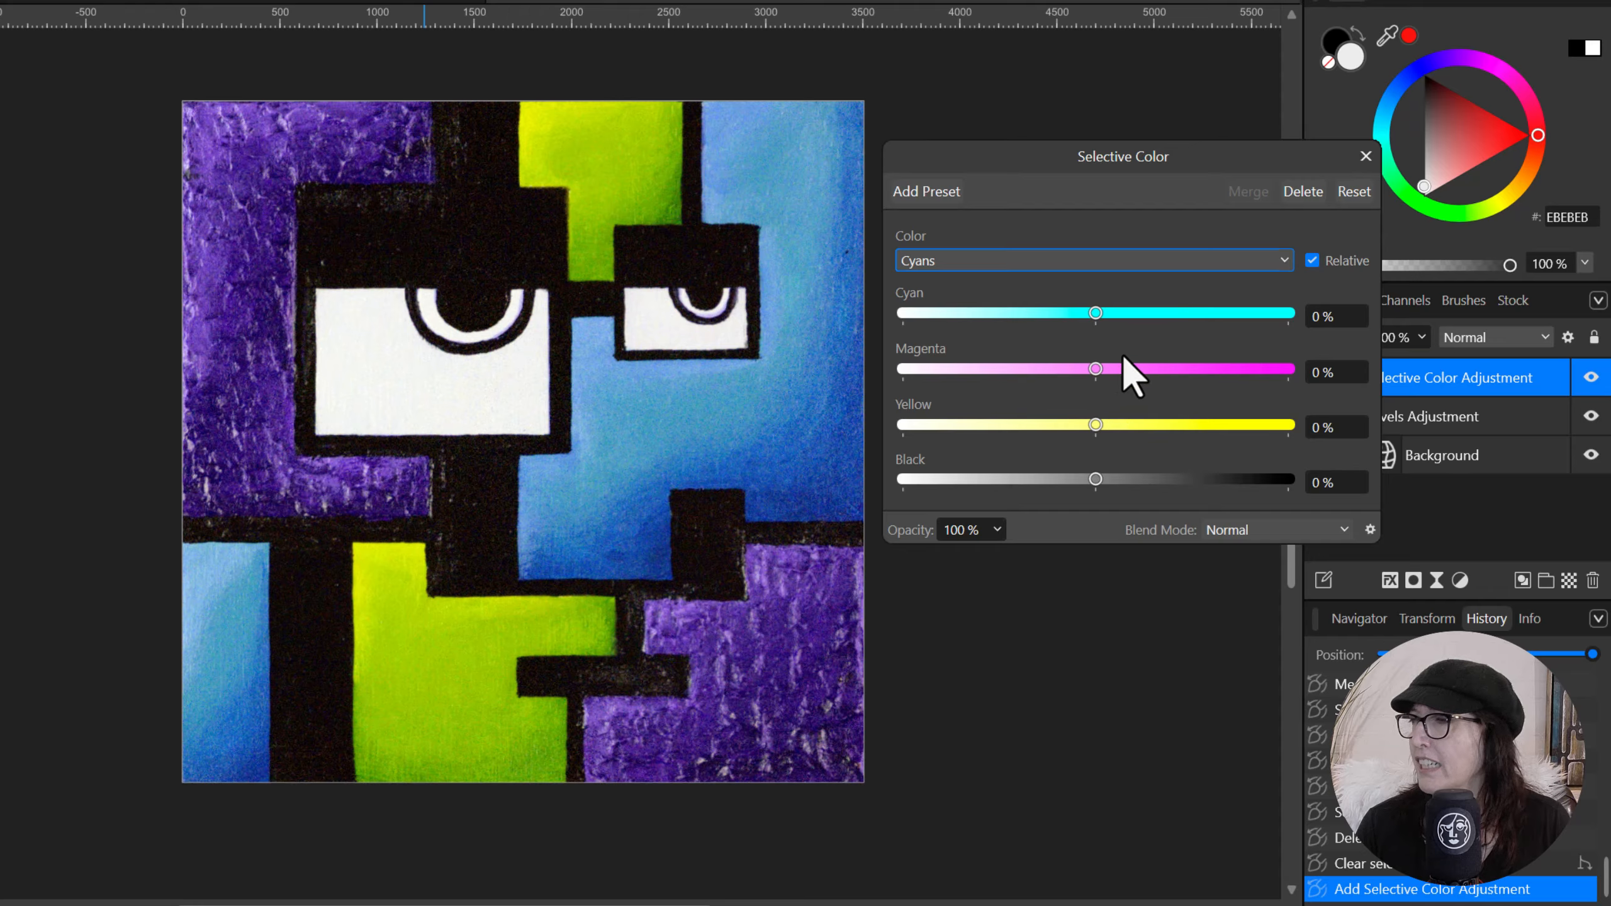
pyautogui.moveTo(1095, 313); pyautogui.dragTo(1192, 312)
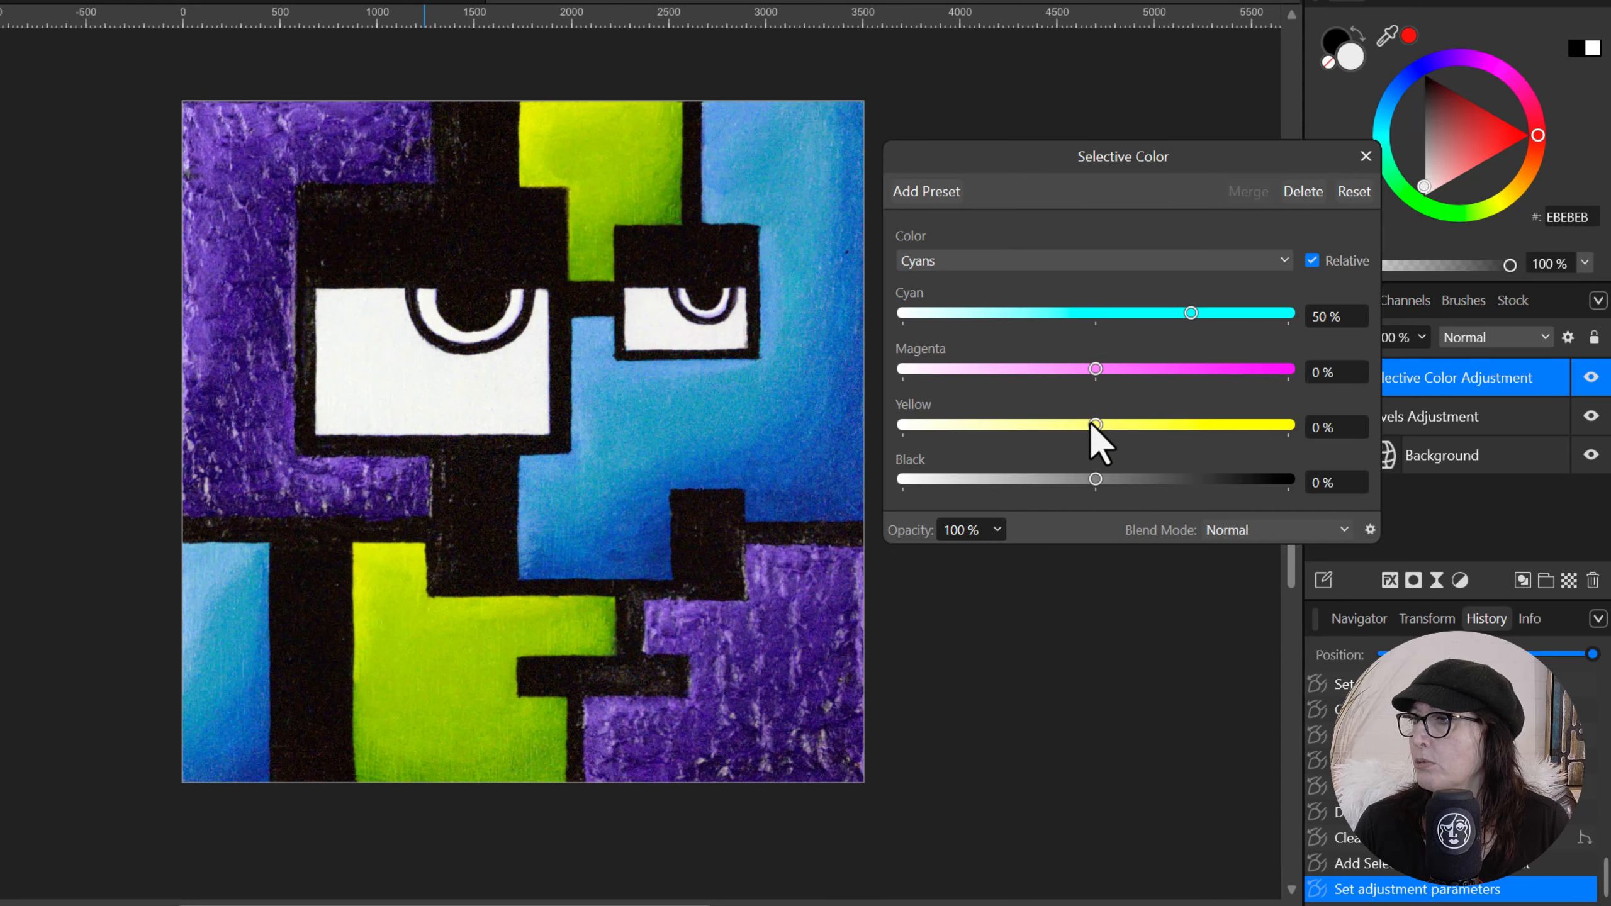
# Step: For the Cyans range in Selective Color, set yellow to 43 %, raise cyan further and lower magenta strongly
pyautogui.moveTo(1092, 423); pyautogui.dragTo(1244, 440)
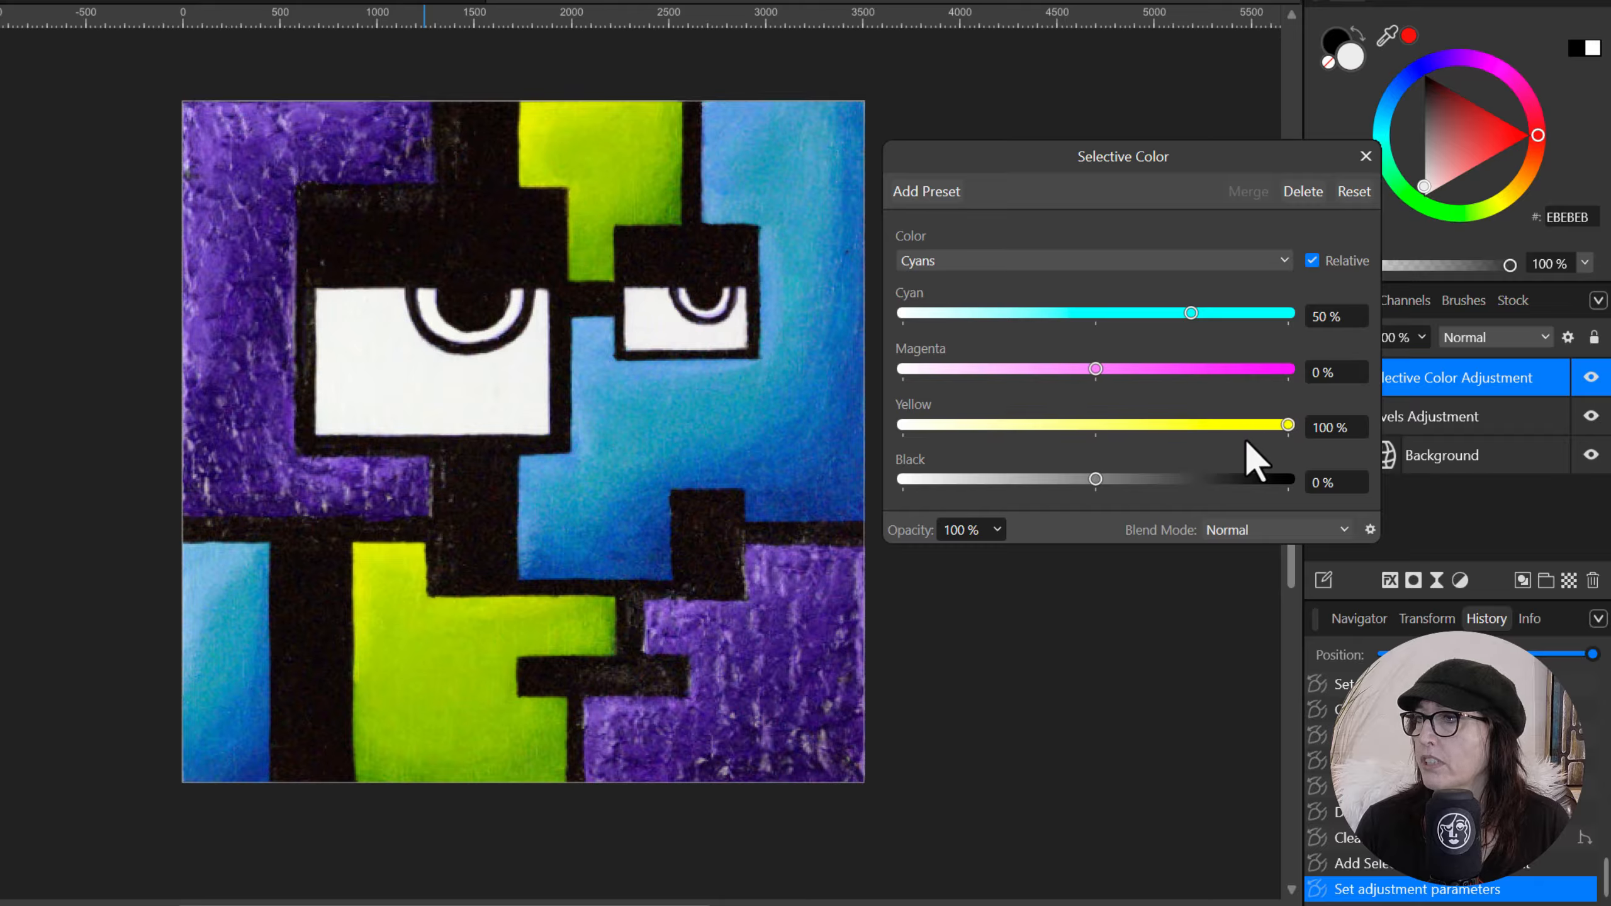
pyautogui.moveTo(1095, 479)
pyautogui.mouseDown()
pyautogui.moveTo(1292, 480)
pyautogui.moveTo(947, 485)
pyautogui.moveTo(1126, 487)
pyautogui.moveTo(1097, 487)
pyautogui.mouseUp()
pyautogui.moveTo(1095, 370)
pyautogui.mouseDown()
pyautogui.moveTo(1013, 381)
pyautogui.moveTo(1090, 371)
pyautogui.mouseUp()
pyautogui.moveTo(1287, 425); pyautogui.dragTo(1179, 425)
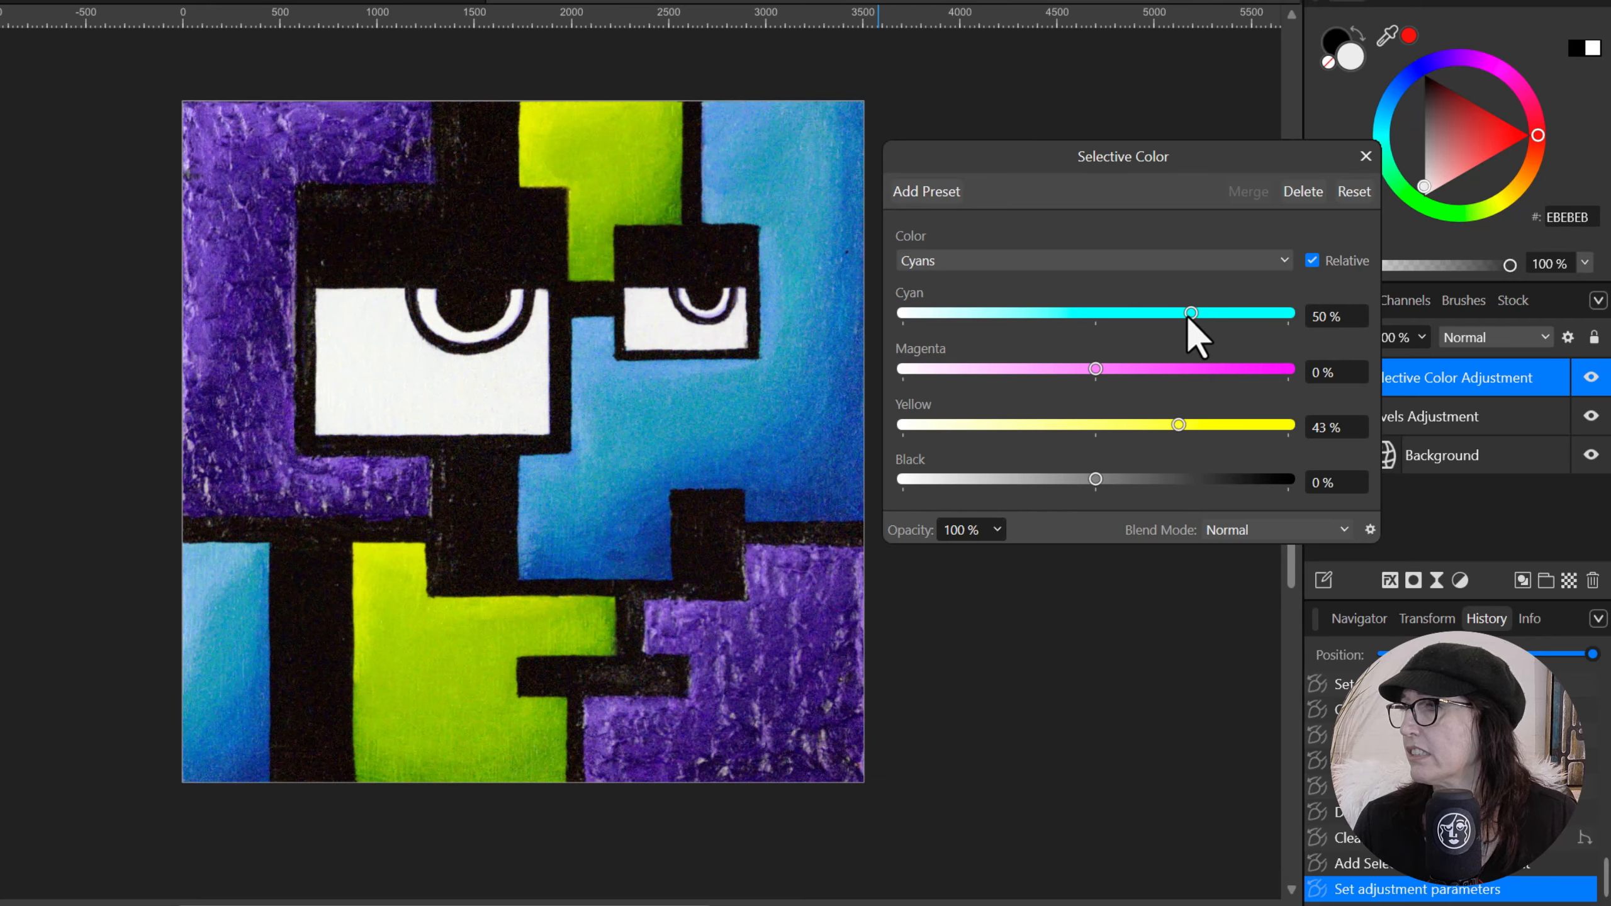
pyautogui.moveTo(1190, 314); pyautogui.dragTo(1247, 314)
pyautogui.moveTo(1096, 369); pyautogui.dragTo(870, 360)
# Step: For the Blues range in Selective Color, set magenta to 22 %, cyan to -2 % and yellow to 17 %
pyautogui.click(919, 260)
pyautogui.click(938, 393)
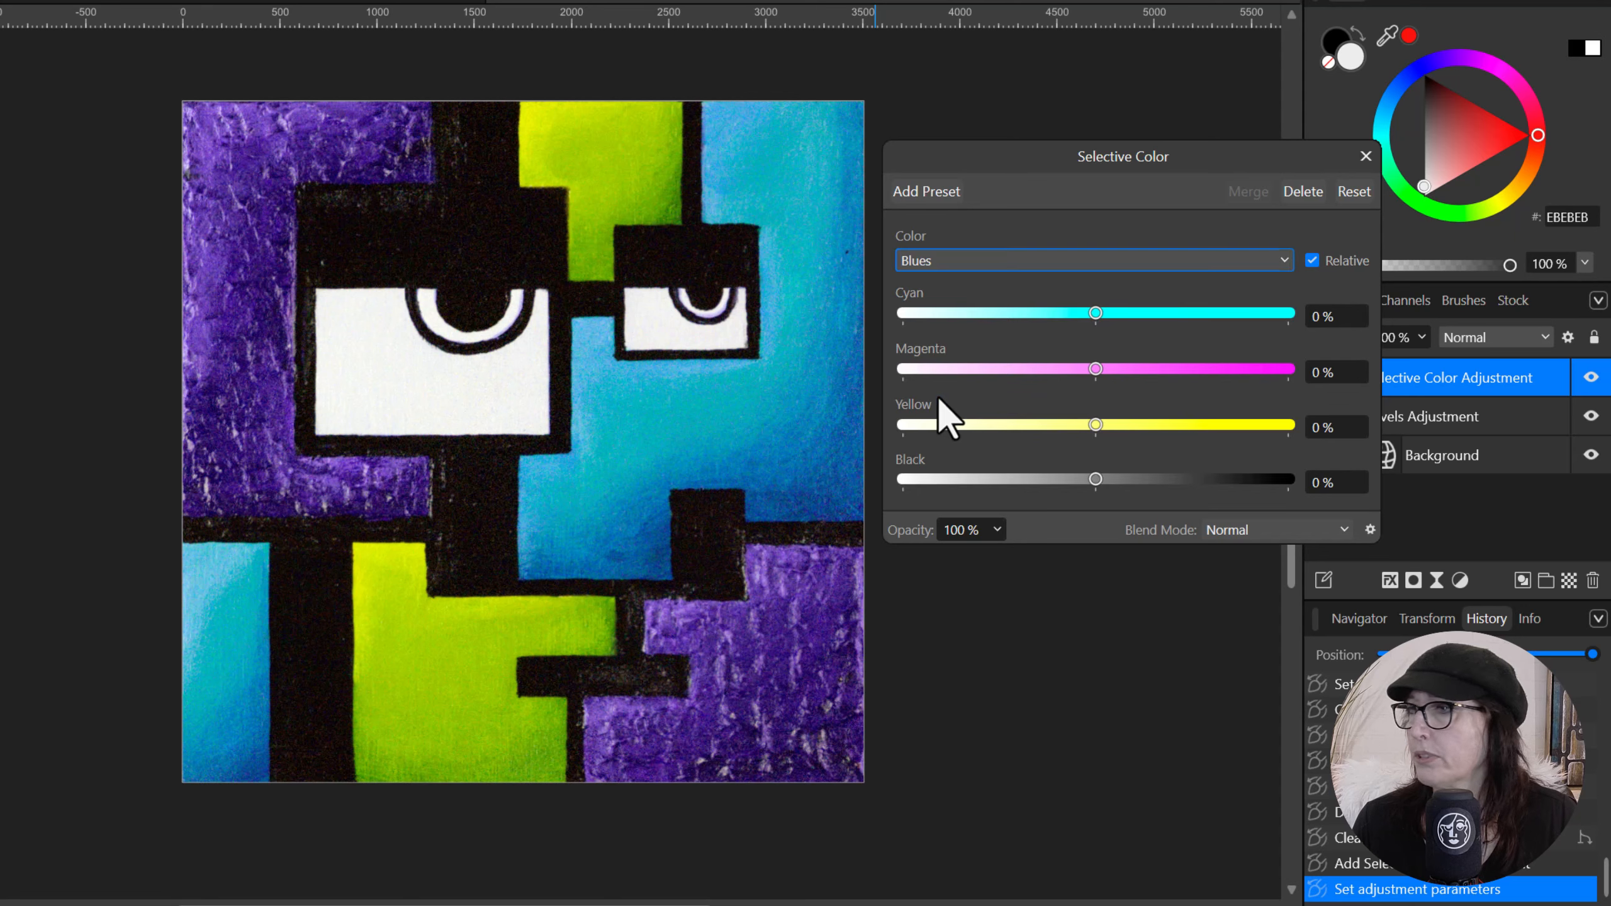
pyautogui.moveTo(1095, 369); pyautogui.dragTo(1139, 369)
pyautogui.moveTo(1096, 313)
pyautogui.mouseDown()
pyautogui.moveTo(1071, 324)
pyautogui.moveTo(1108, 334)
pyautogui.moveTo(1069, 314)
pyautogui.moveTo(1091, 314)
pyautogui.mouseUp()
pyautogui.moveTo(1096, 424); pyautogui.dragTo(1129, 437)
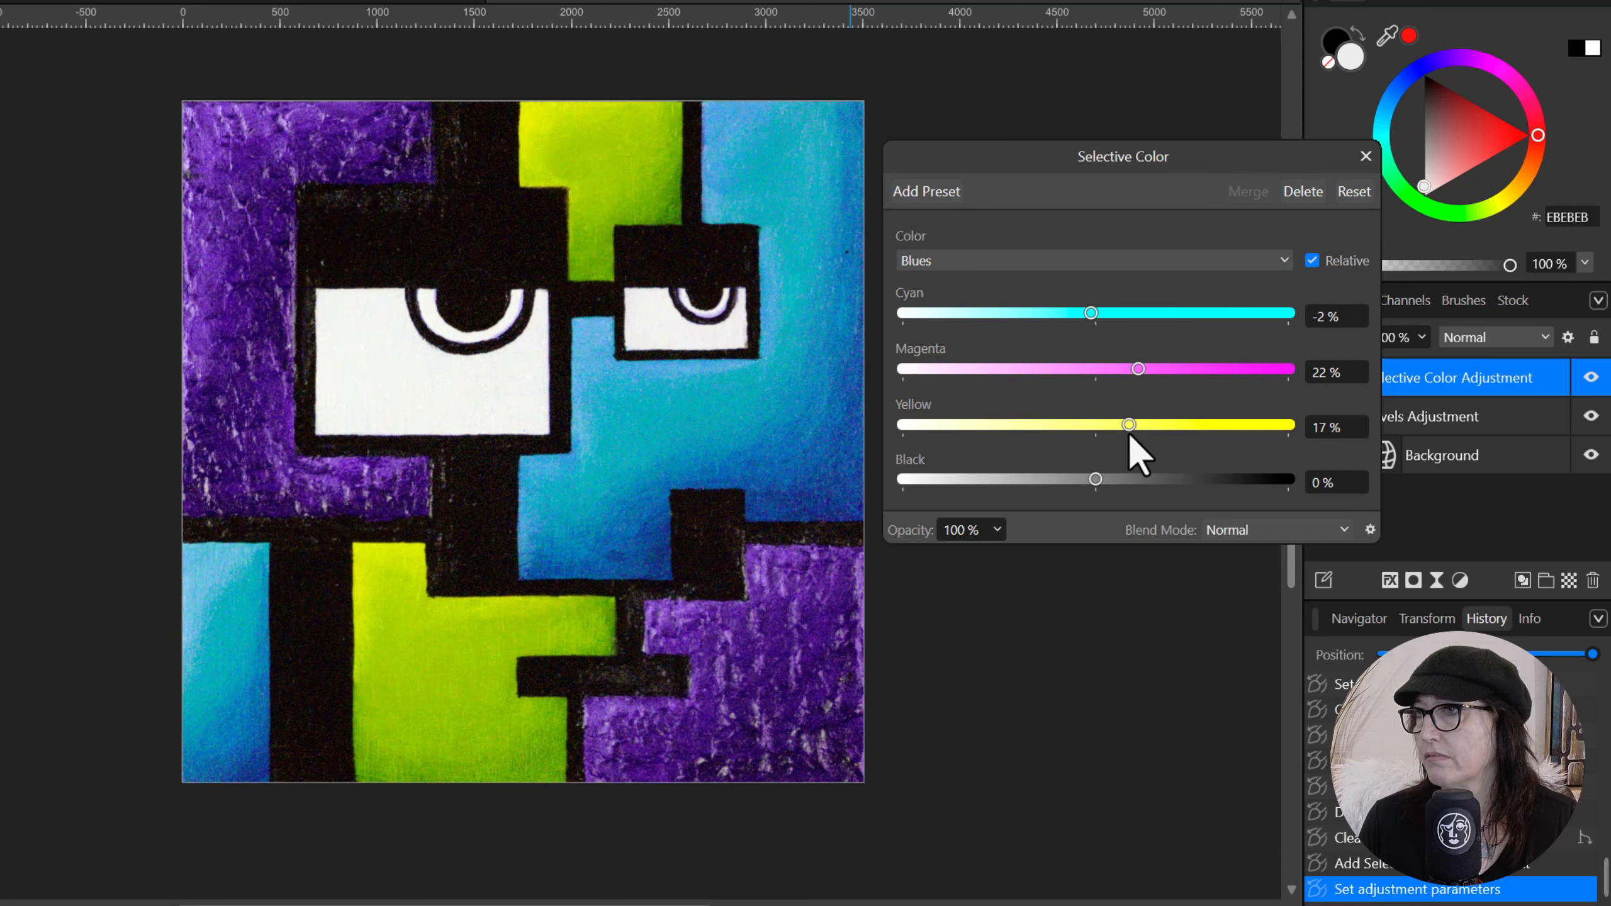
# Step: Move the settings clear of the layer list and toggle the Selective Color adjustment off and on to compare the painting
pyautogui.moveTo(1226, 155); pyautogui.dragTo(1214, 1)
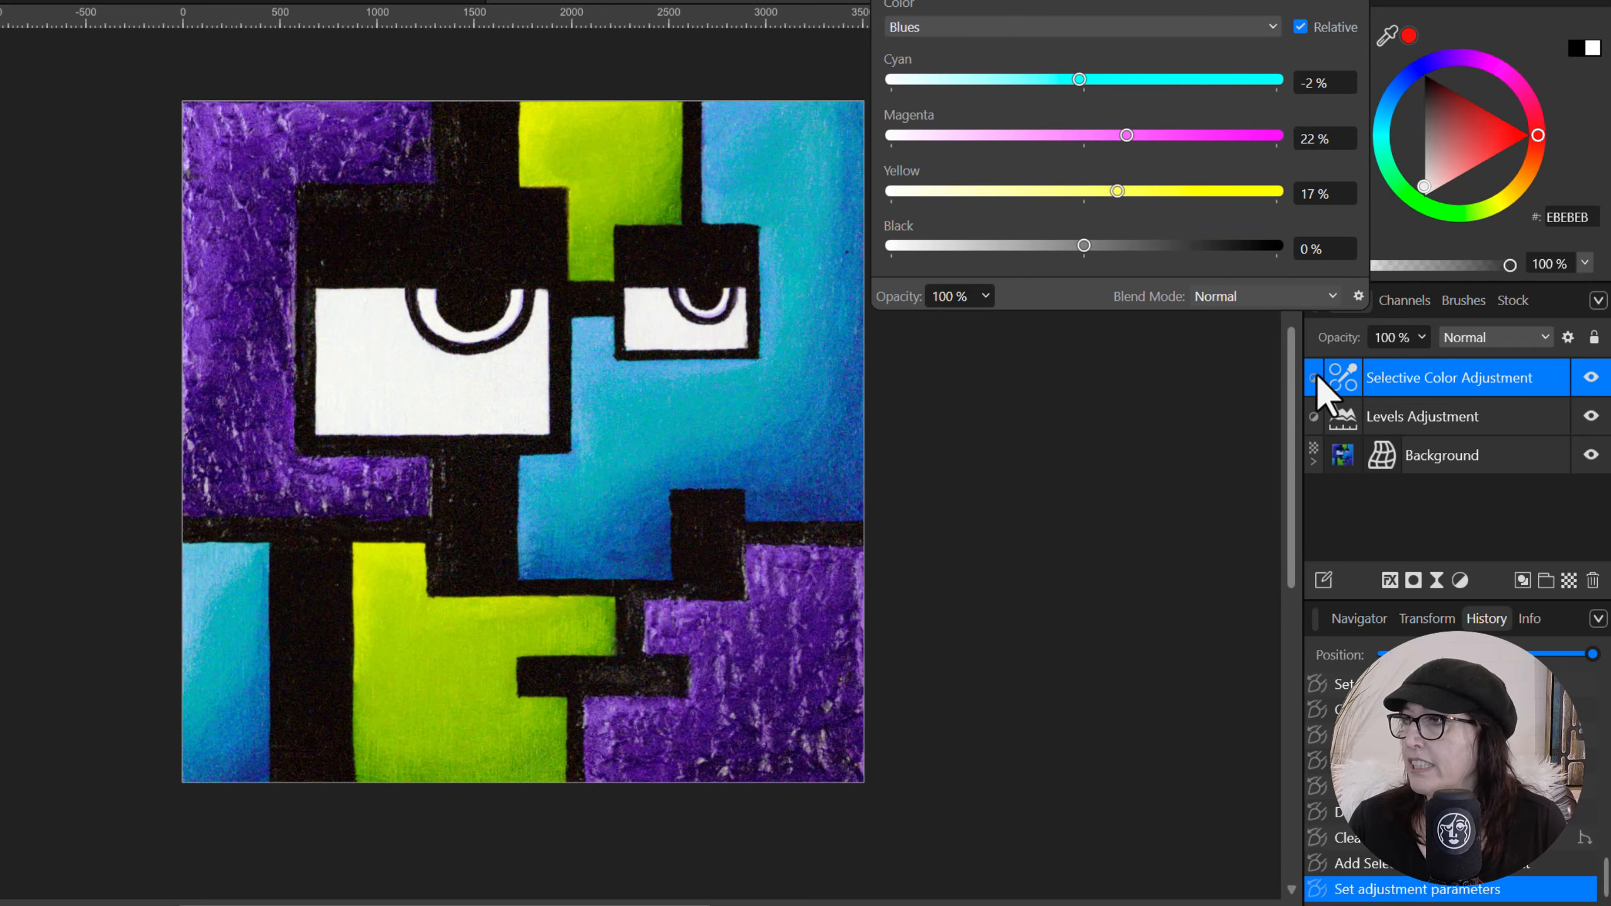
pyautogui.click(1591, 378)
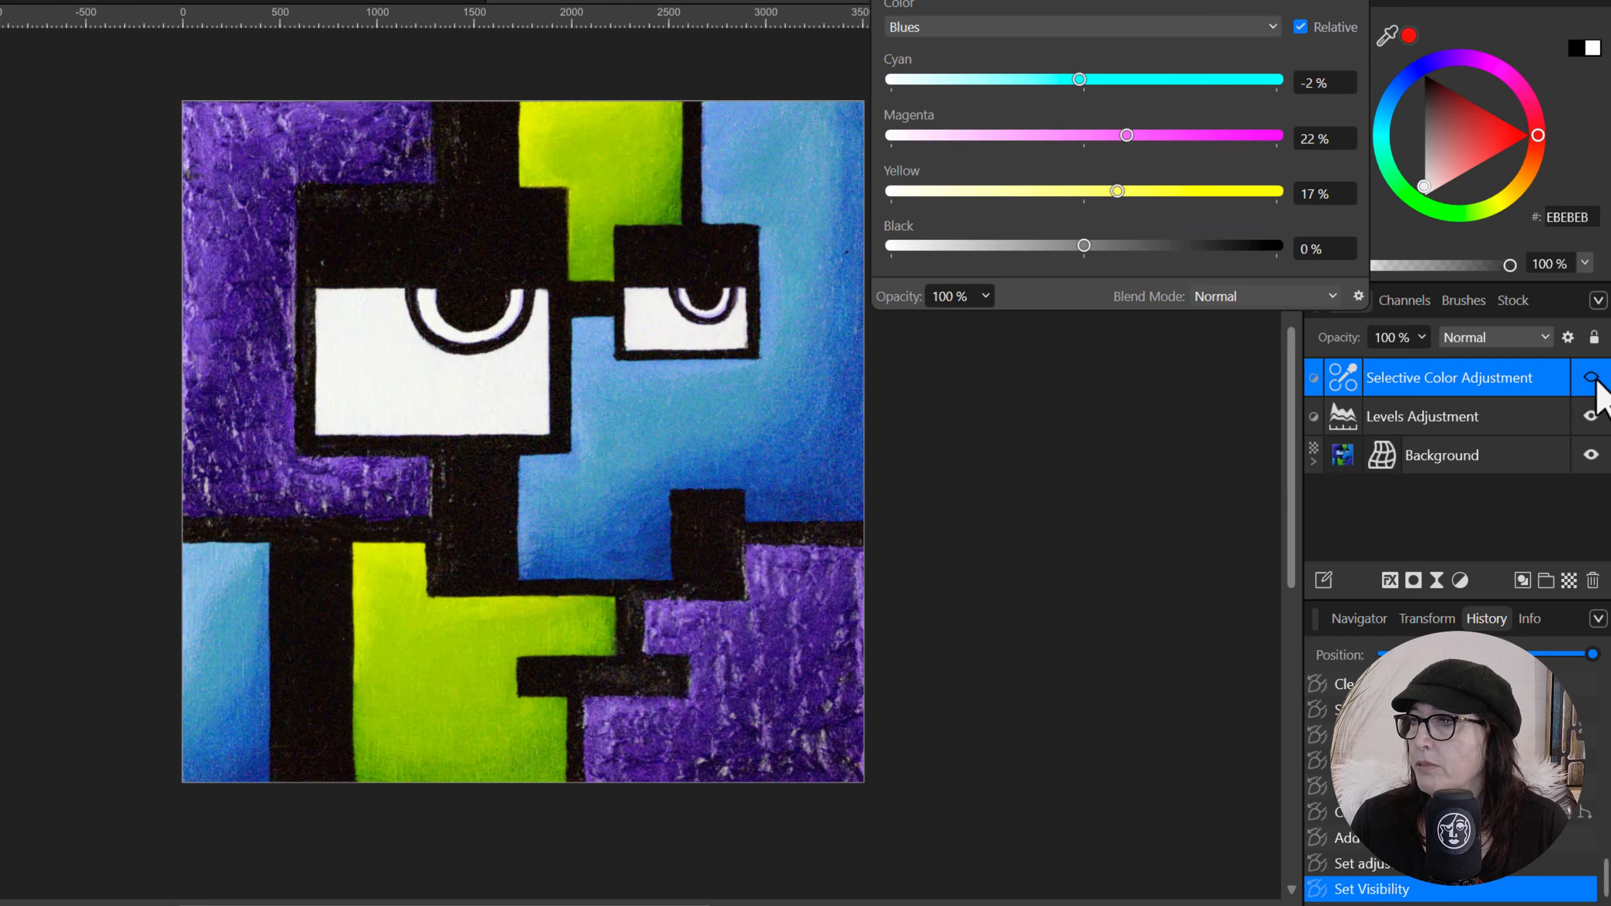
pyautogui.click(1591, 378)
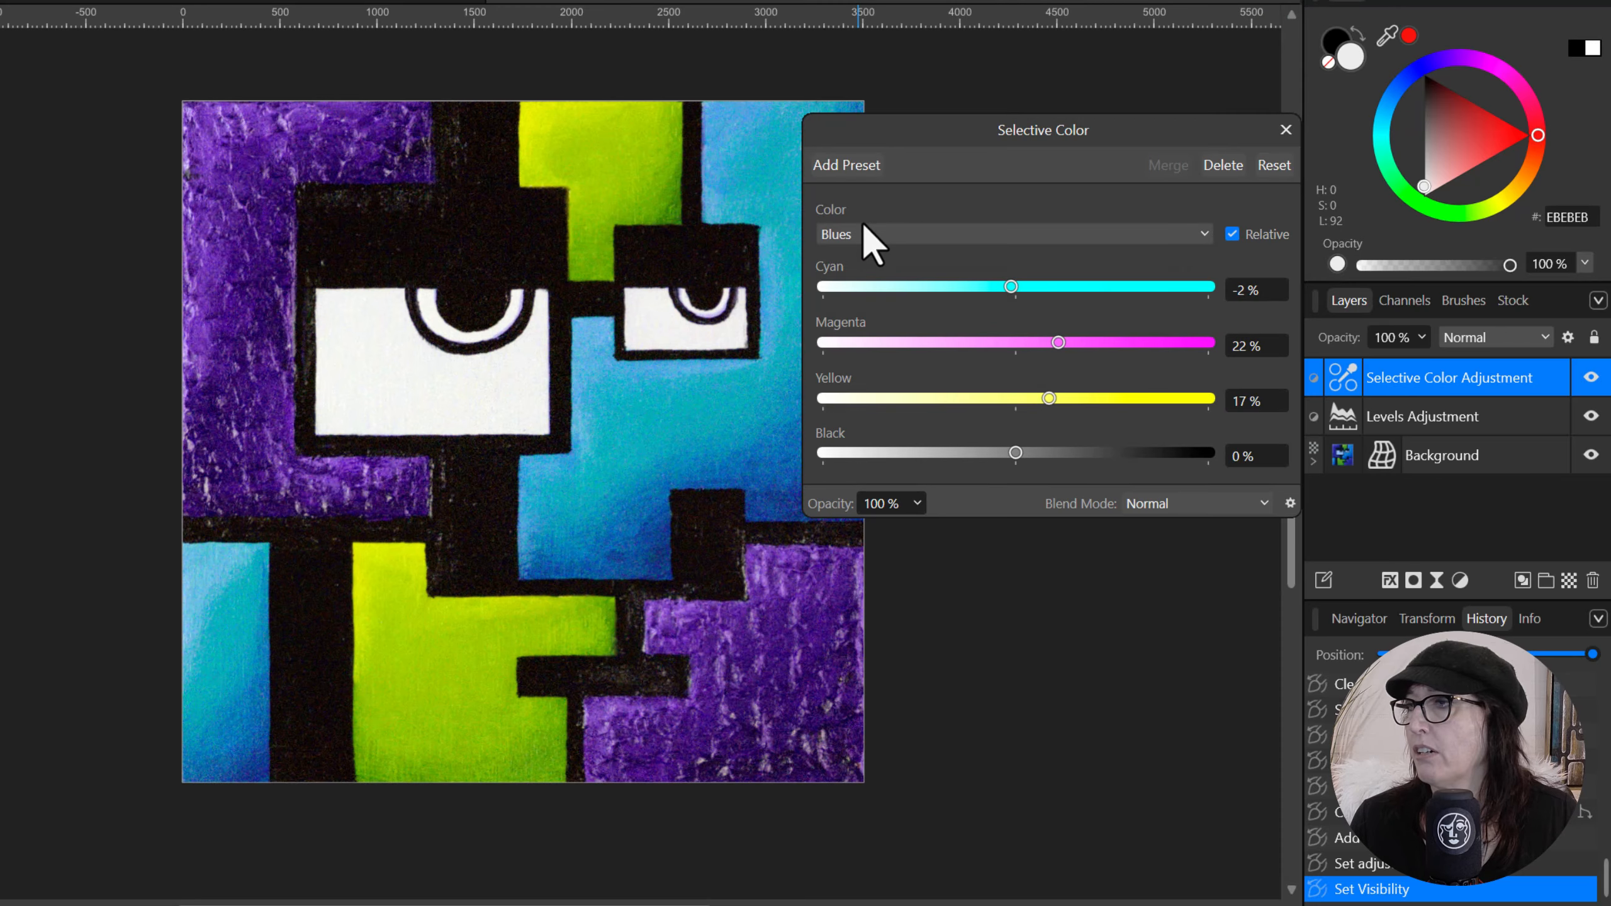
# Step: For the Whites range in Selective Color, set cyan to 30 % and close the adjustment settings
pyautogui.click(873, 245)
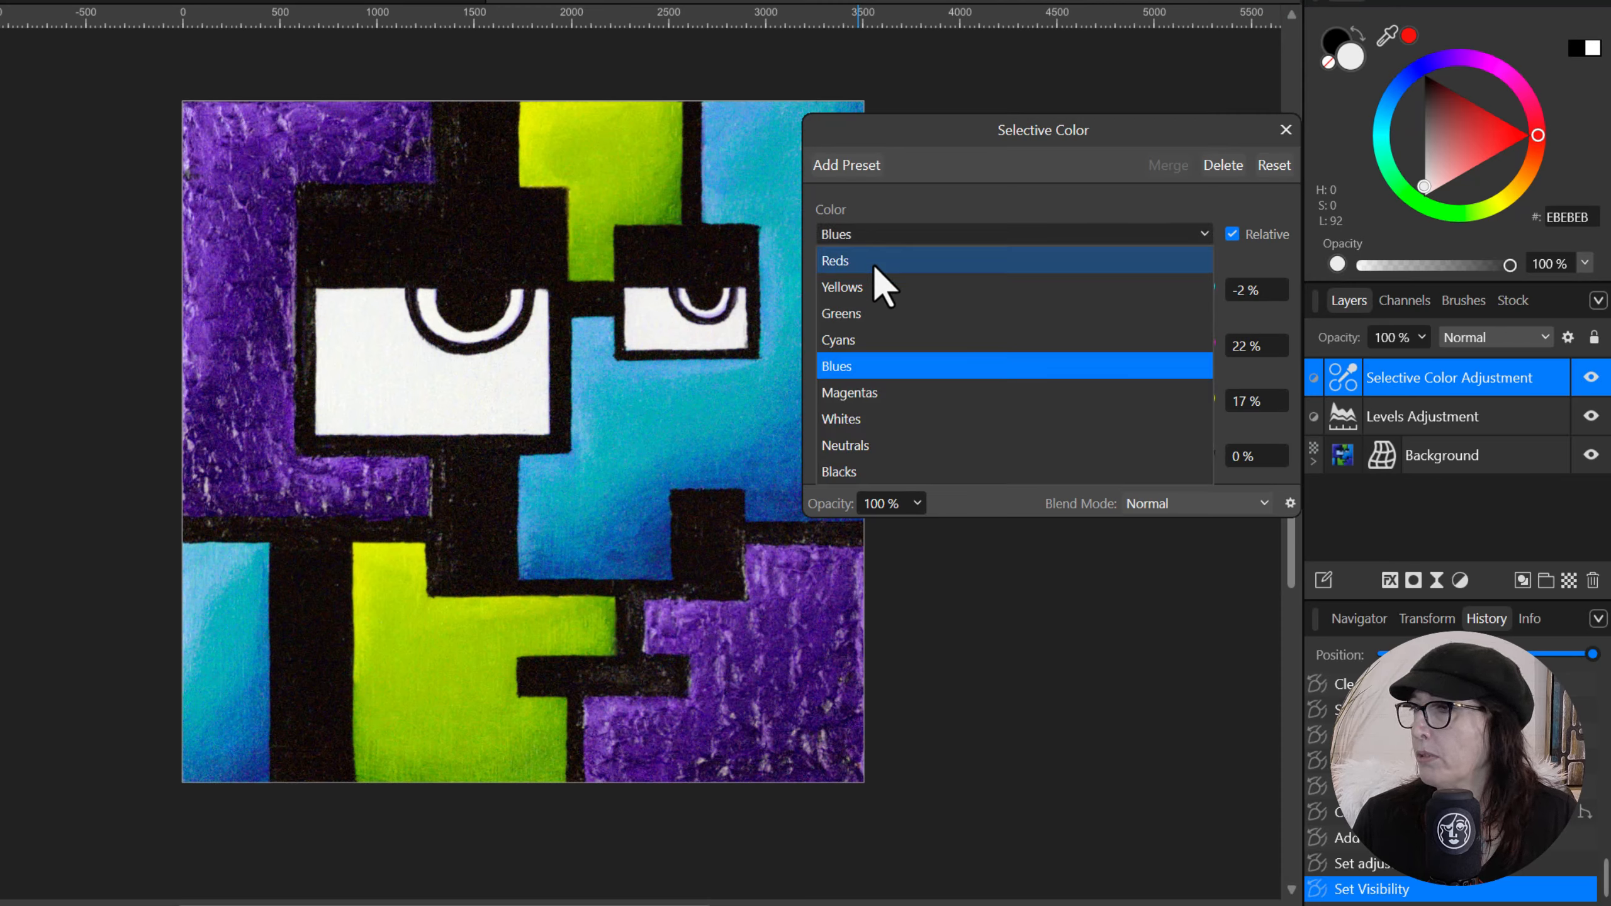
pyautogui.click(856, 421)
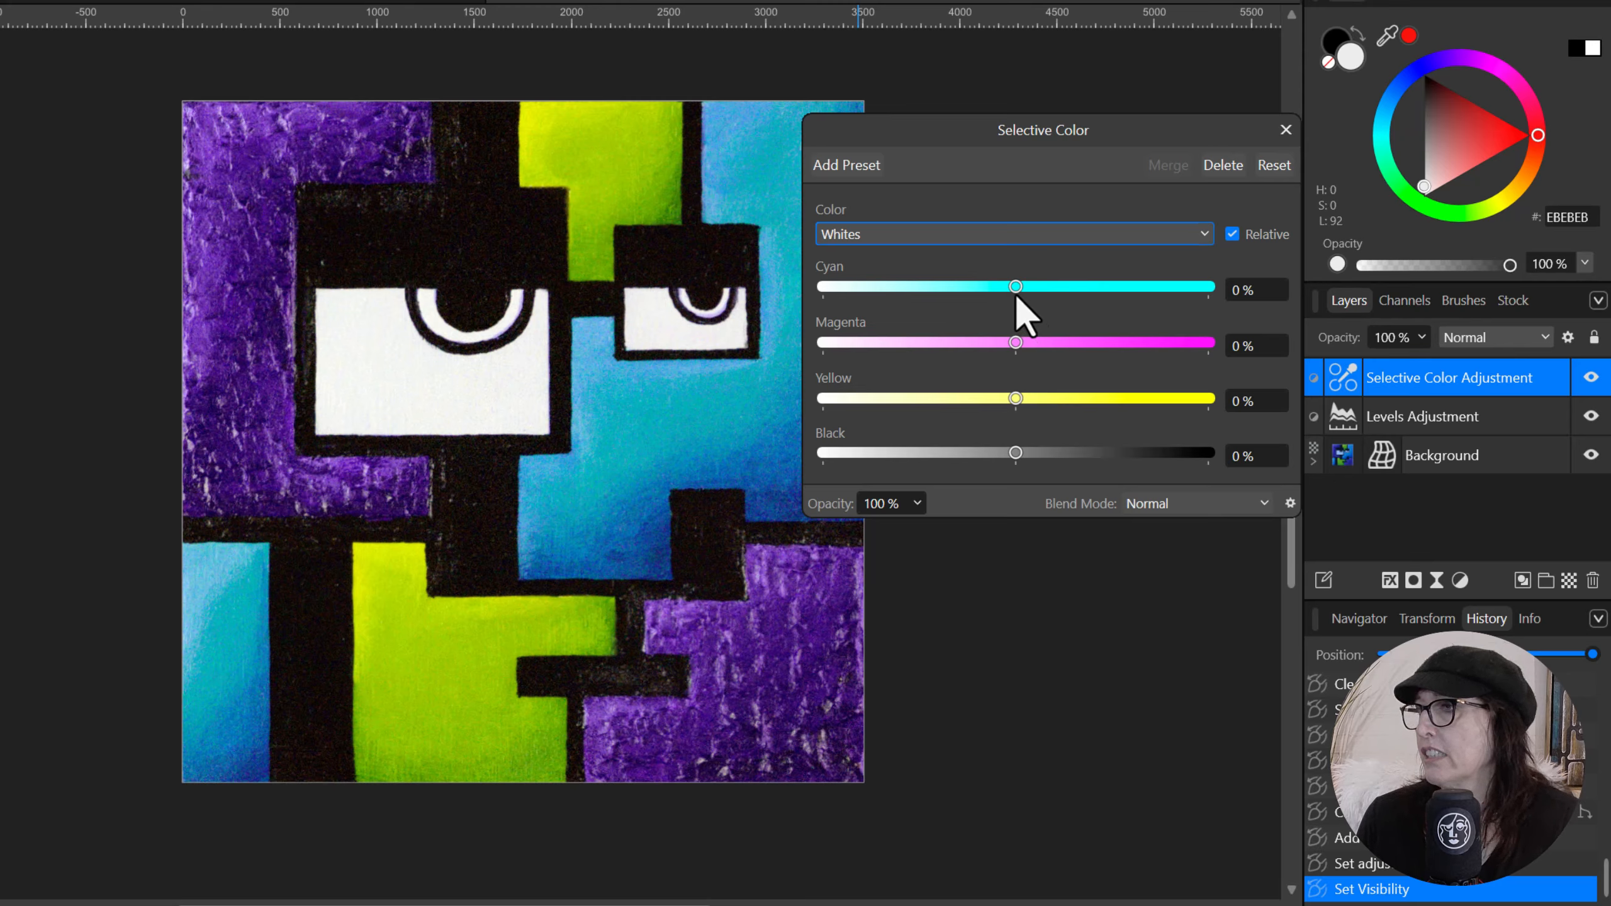
pyautogui.moveTo(1015, 286)
pyautogui.mouseDown()
pyautogui.moveTo(970, 294)
pyautogui.moveTo(1219, 297)
pyautogui.moveTo(1015, 287)
pyautogui.moveTo(1072, 287)
pyautogui.mouseUp()
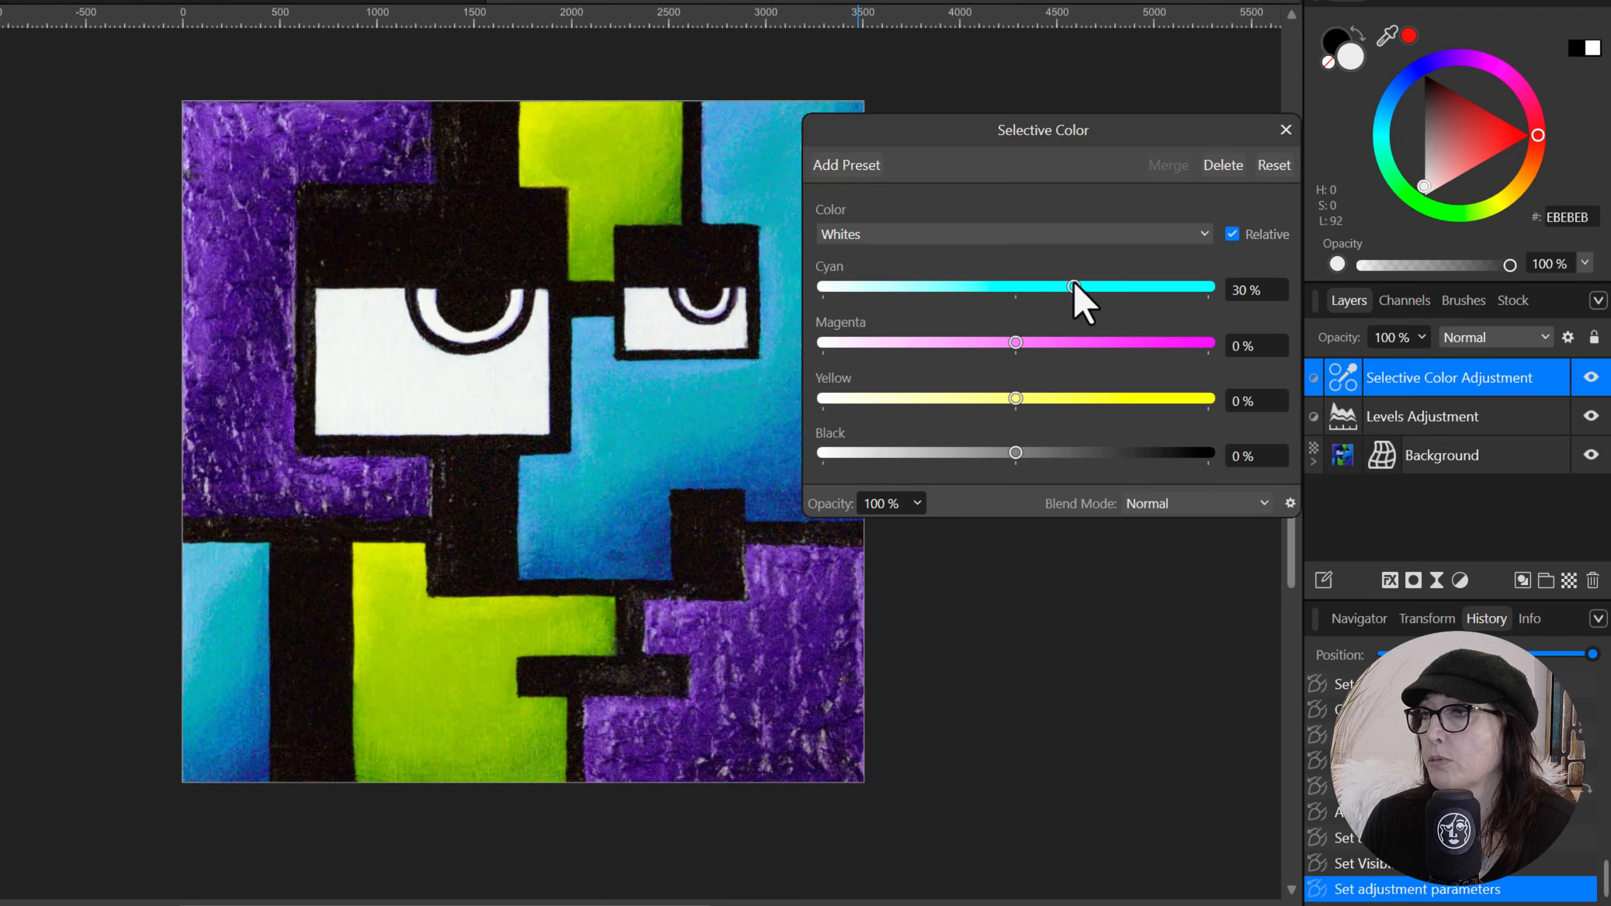
pyautogui.click(72, 320)
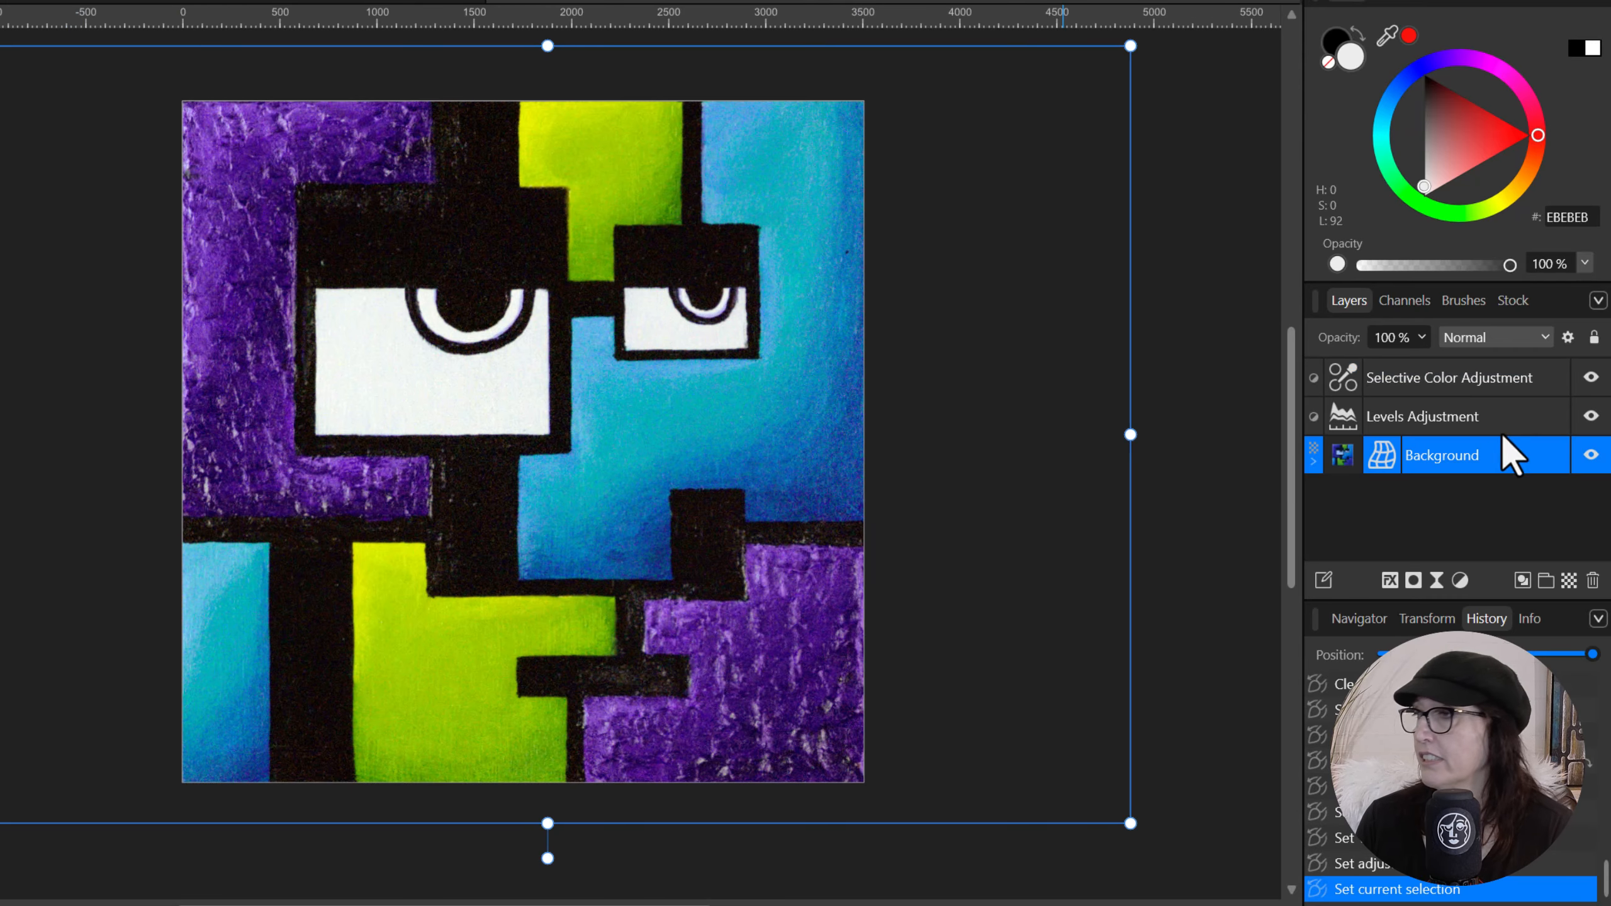
# Step: Compare the painting with the Selective Color and Levels adjustments hidden and shown, and clear the layer selection
pyautogui.click(1591, 378)
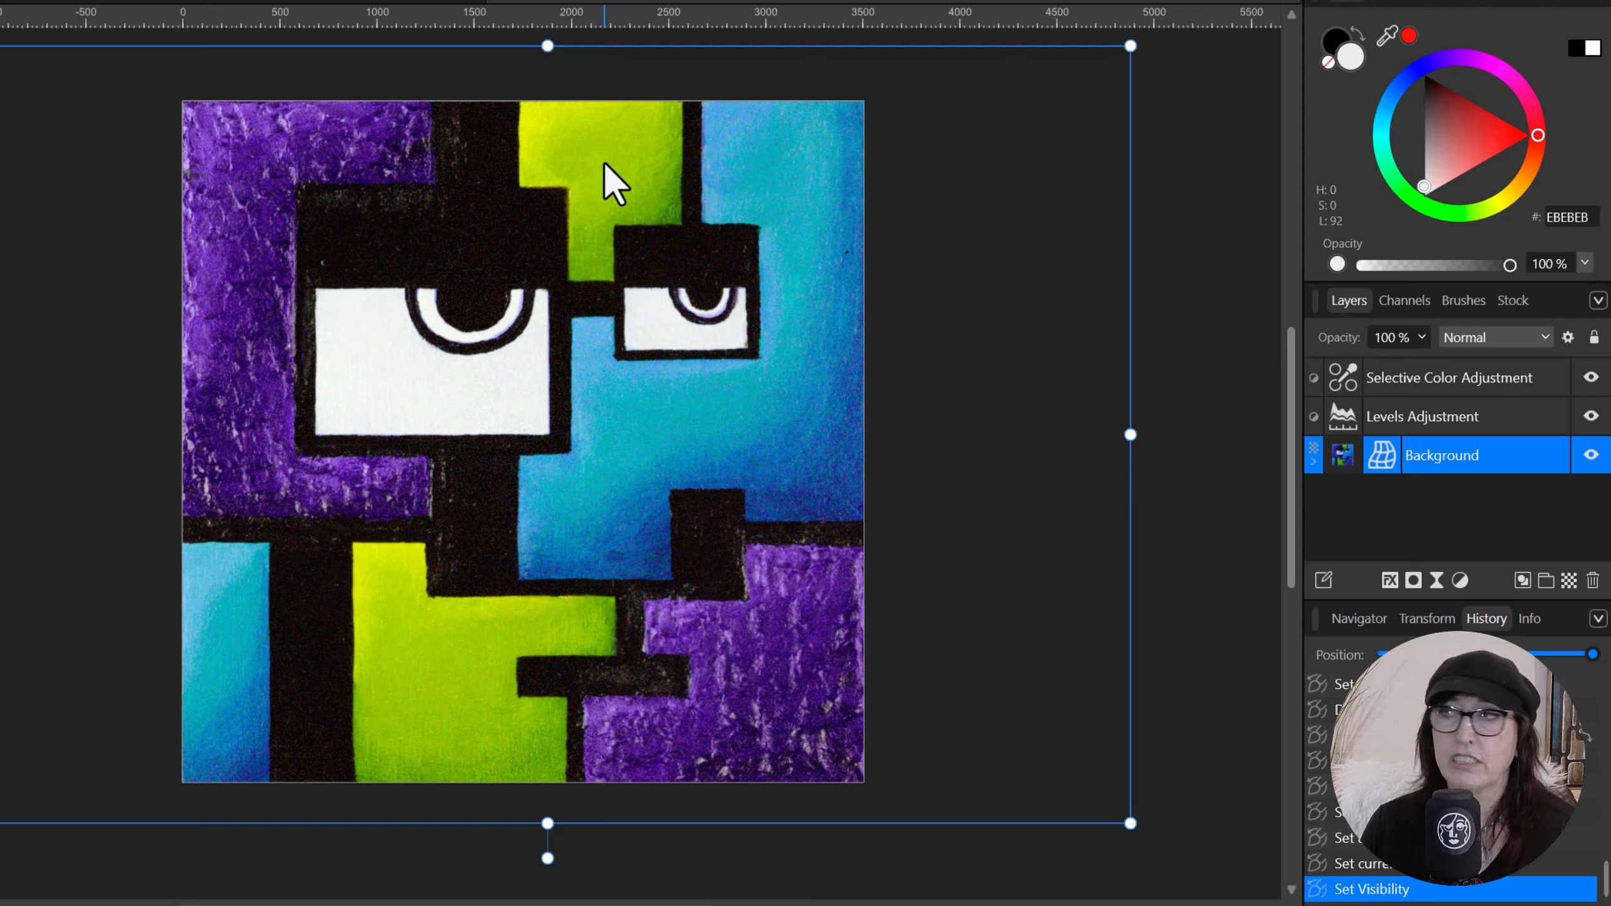
pyautogui.click(1591, 378)
pyautogui.click(1590, 416)
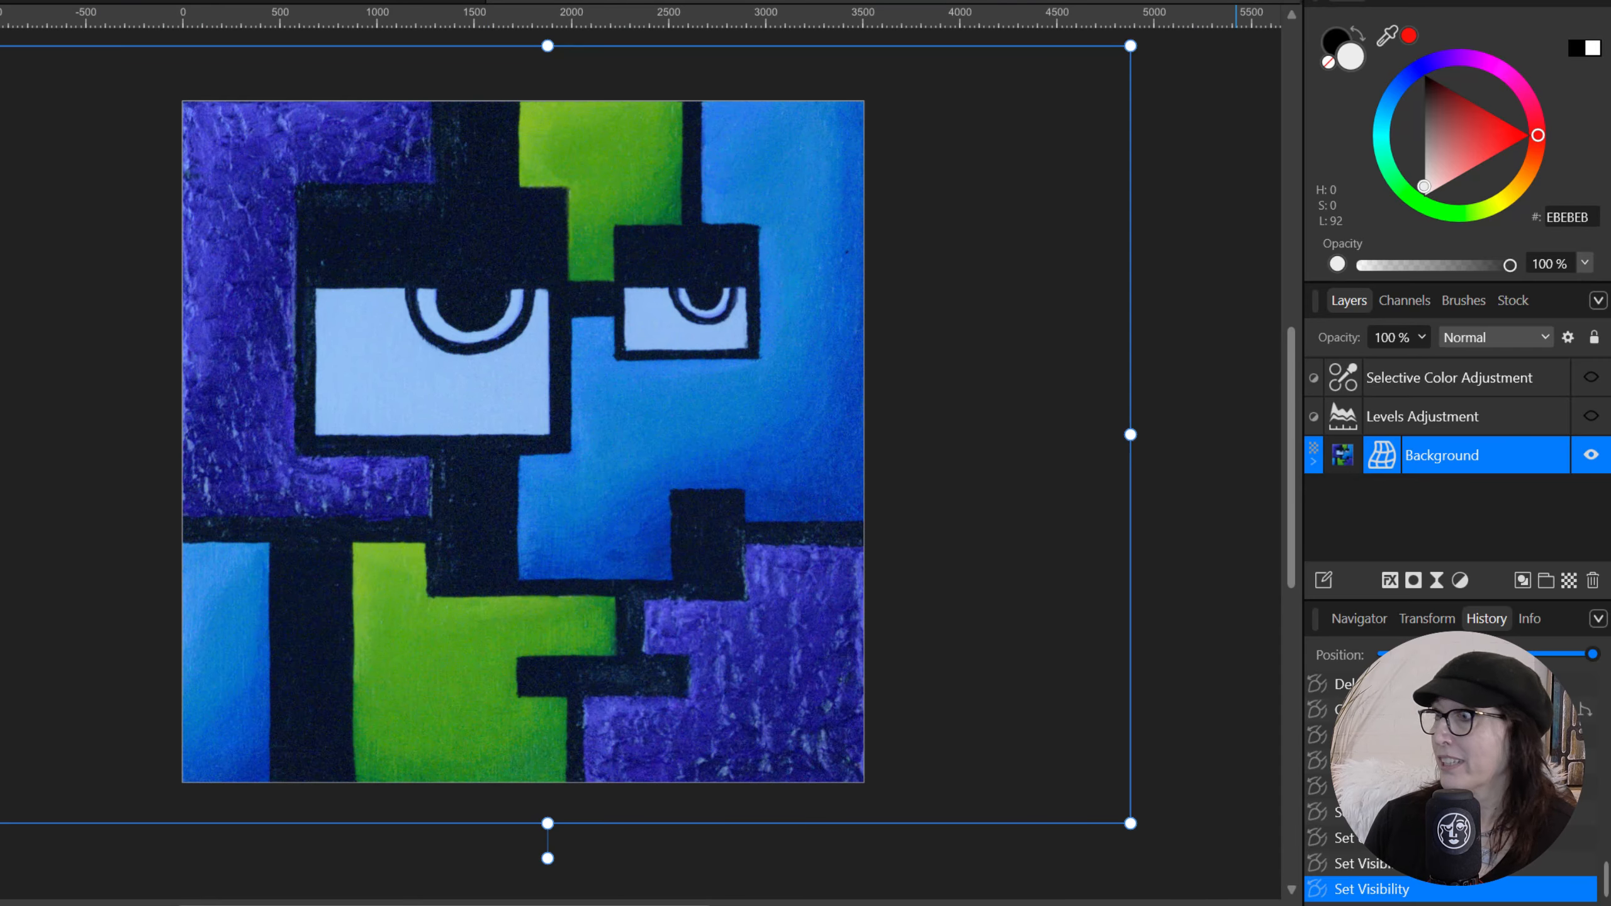
pyautogui.moveTo(1591, 417); pyautogui.dragTo(1591, 377)
pyautogui.hotkey('ctrl', 'd')
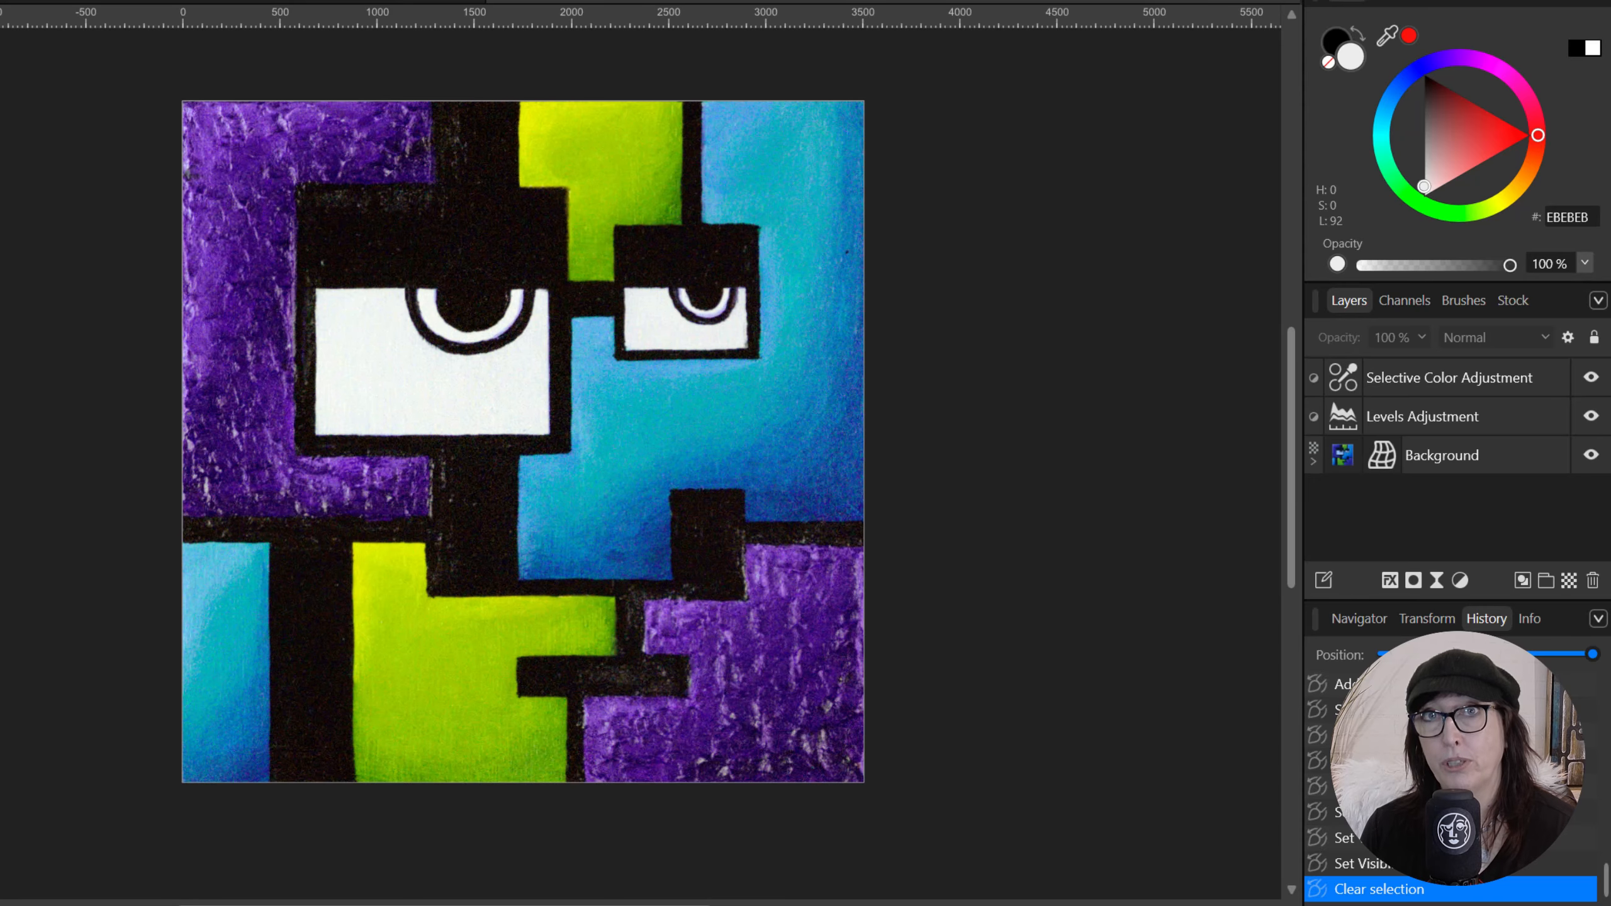
# Step: Add an HSL adjustment layer above the Selective Color adjustment and reposition its settings
pyautogui.click(13, 2)
pyautogui.moveTo(42, 18)
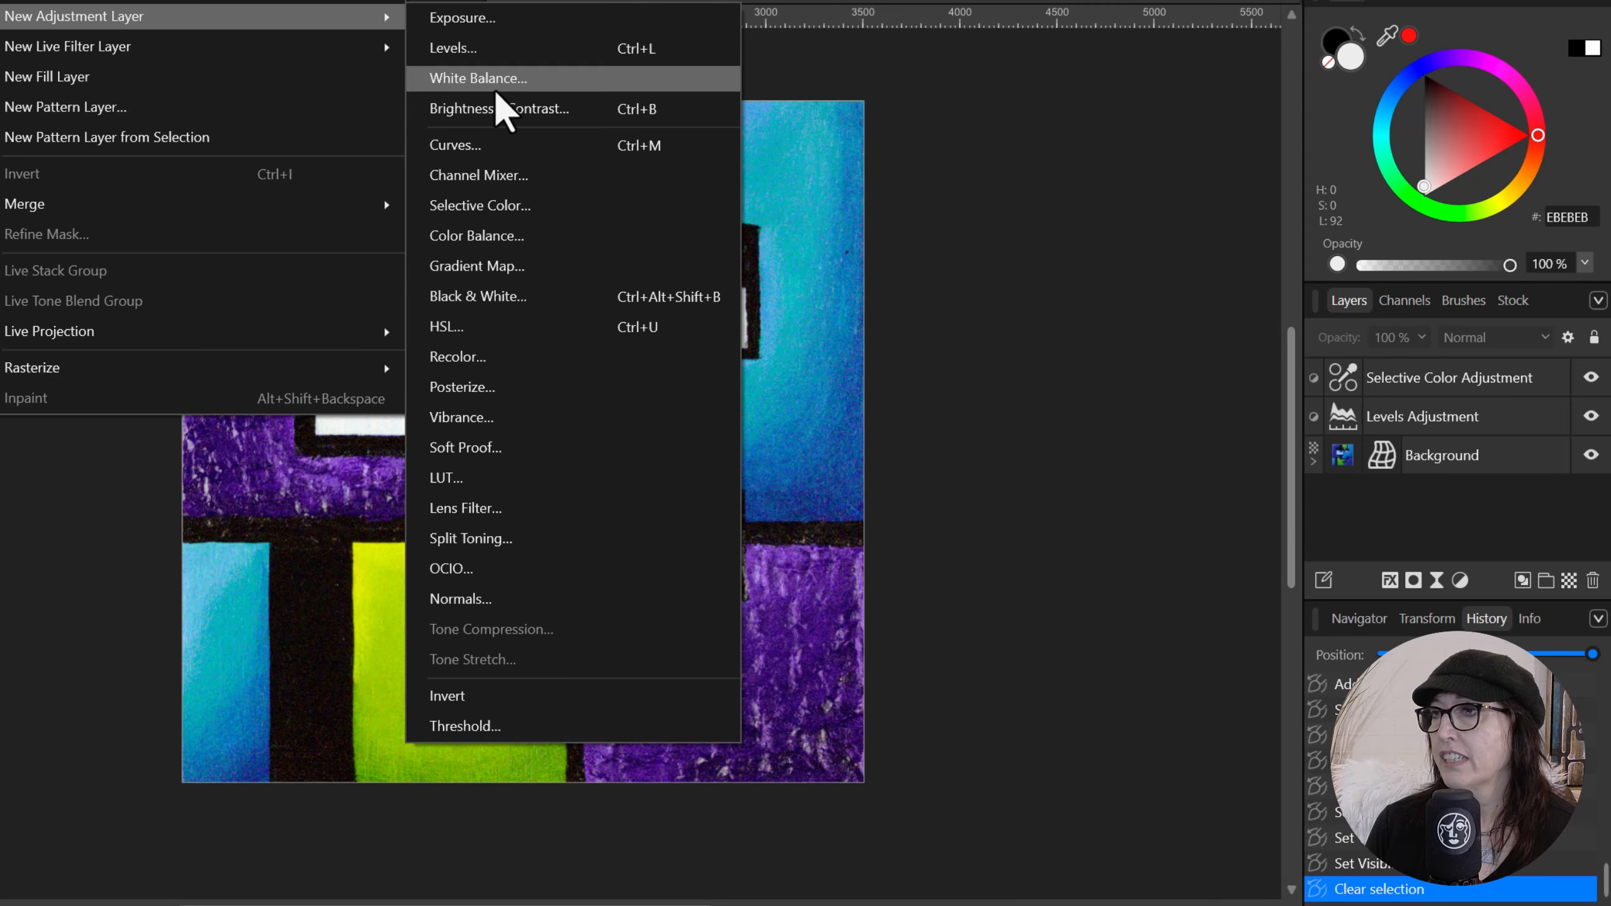
pyautogui.click(460, 329)
pyautogui.moveTo(812, 65); pyautogui.dragTo(762, 167)
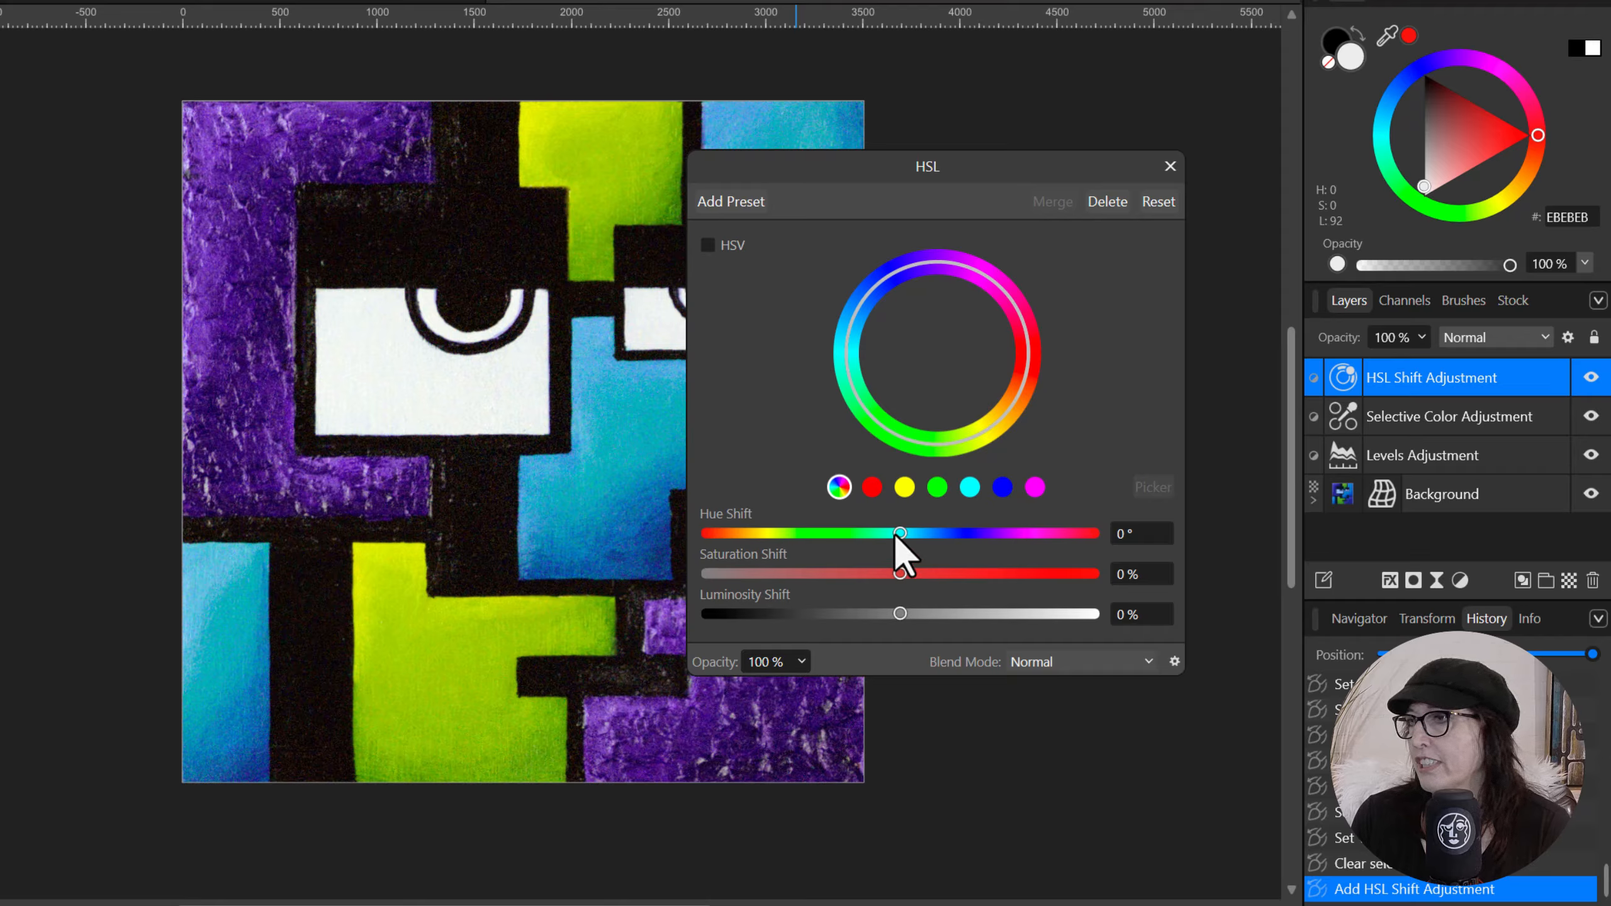
# Step: Try hue shifts of -175.2° and 73.6° and a small saturation change in the HSL adjustment, and set the hue shift back to 0°
pyautogui.moveTo(896, 537); pyautogui.dragTo(709, 558)
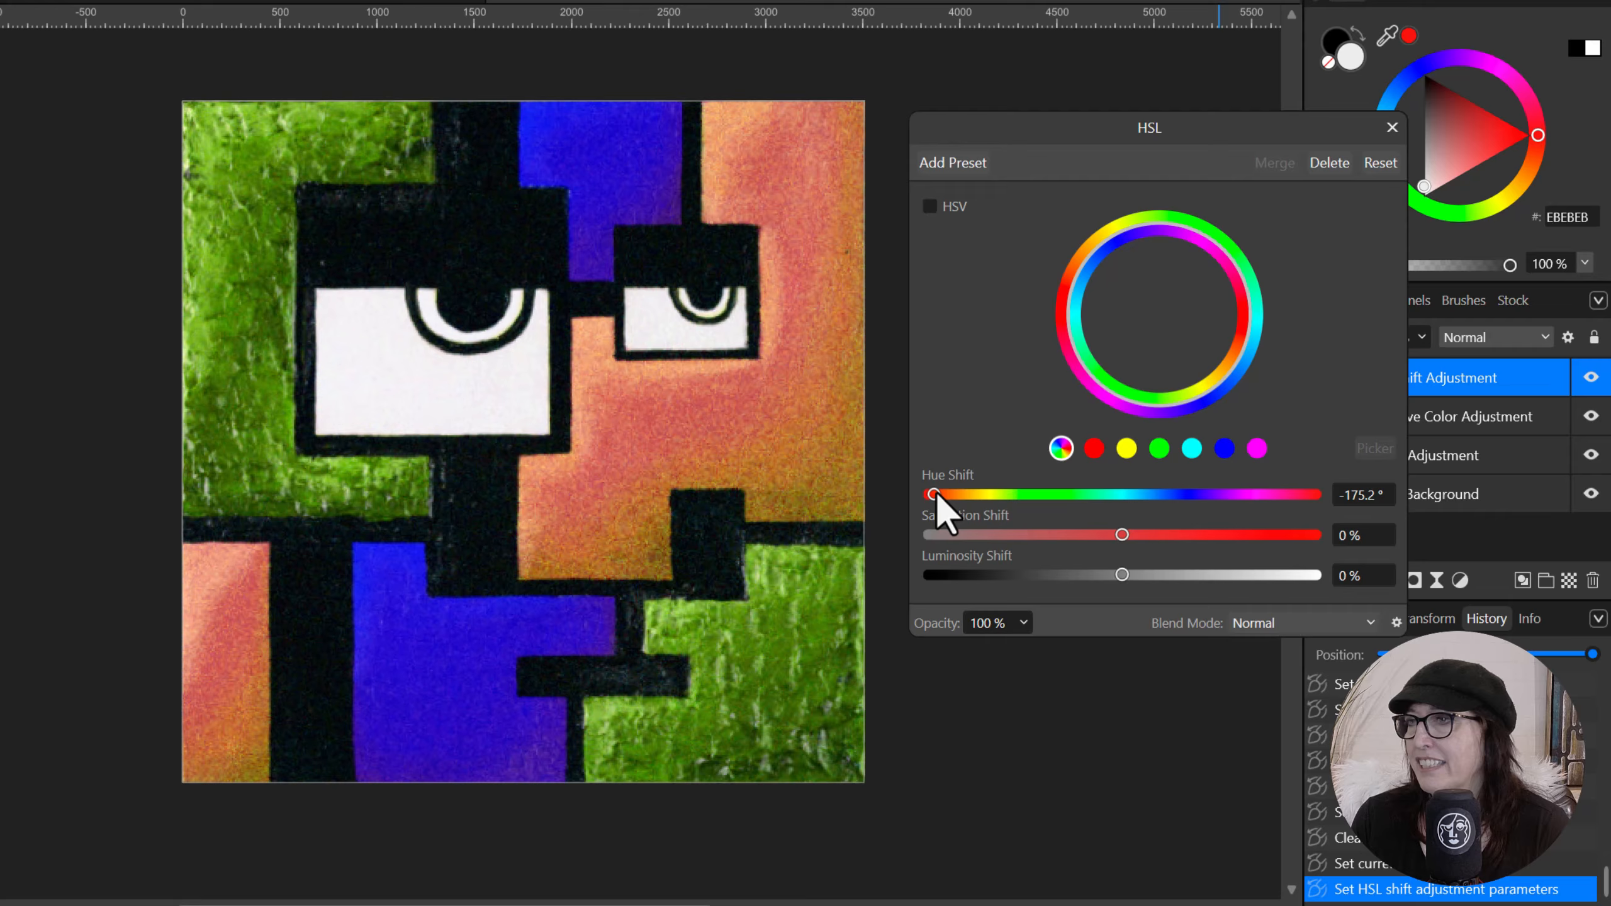
pyautogui.moveTo(936, 493); pyautogui.dragTo(1202, 520)
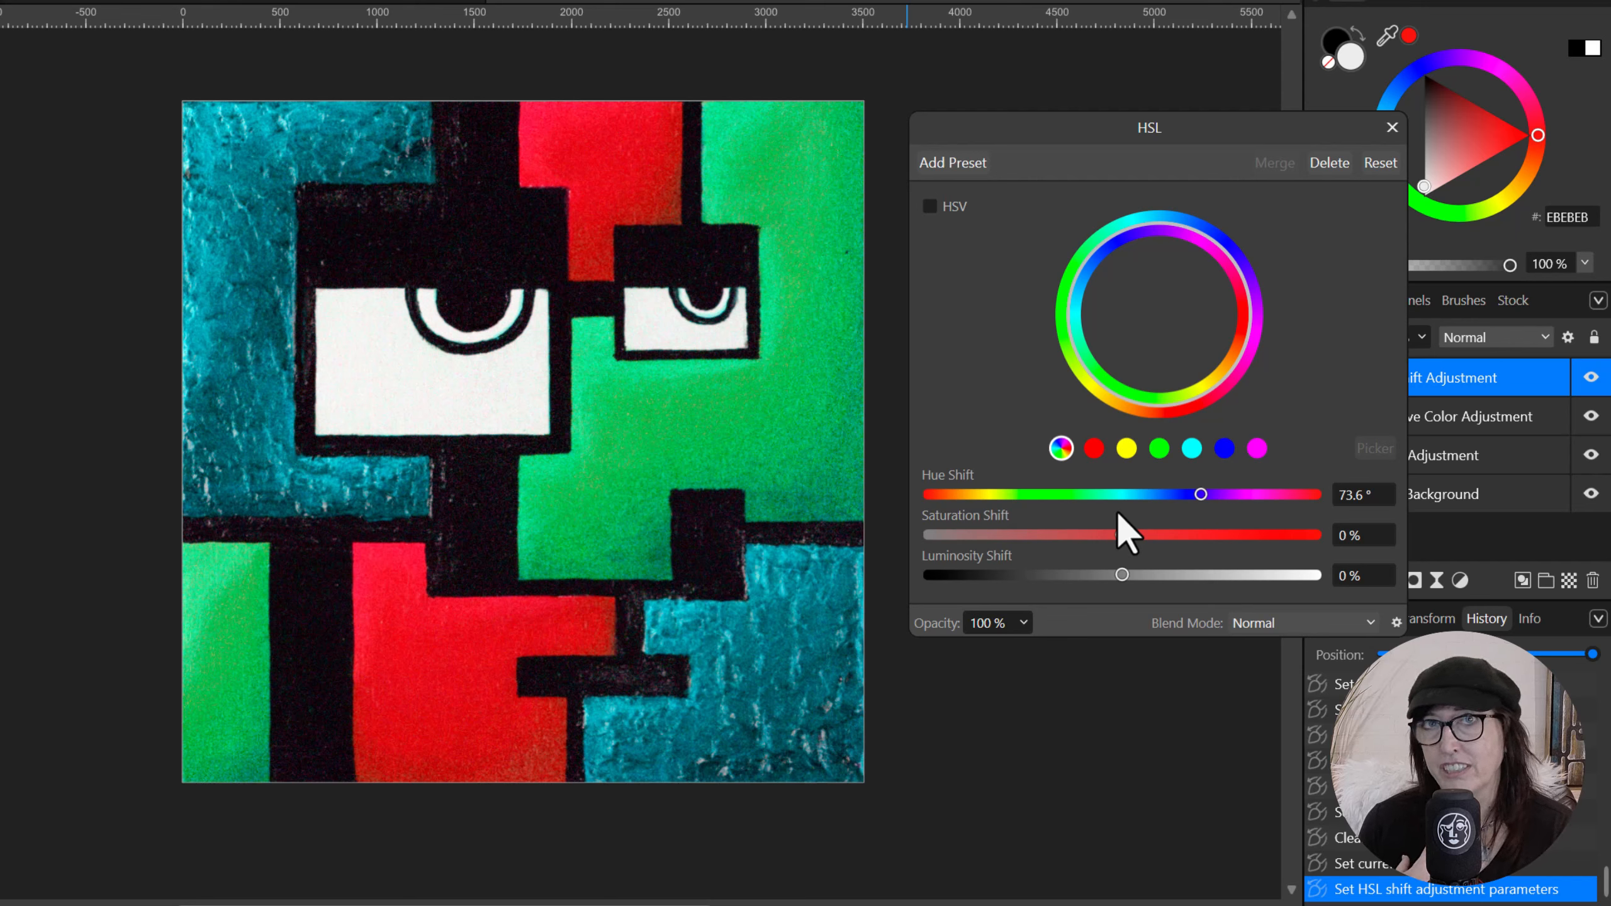
pyautogui.moveTo(1120, 536)
pyautogui.mouseDown()
pyautogui.moveTo(1170, 548)
pyautogui.moveTo(1239, 530)
pyautogui.moveTo(1324, 558)
pyautogui.moveTo(896, 562)
pyautogui.moveTo(1199, 519)
pyautogui.moveTo(1105, 535)
pyautogui.mouseUp()
pyautogui.moveTo(1201, 495); pyautogui.dragTo(1135, 480)
pyautogui.click(1345, 495)
pyautogui.write('0')
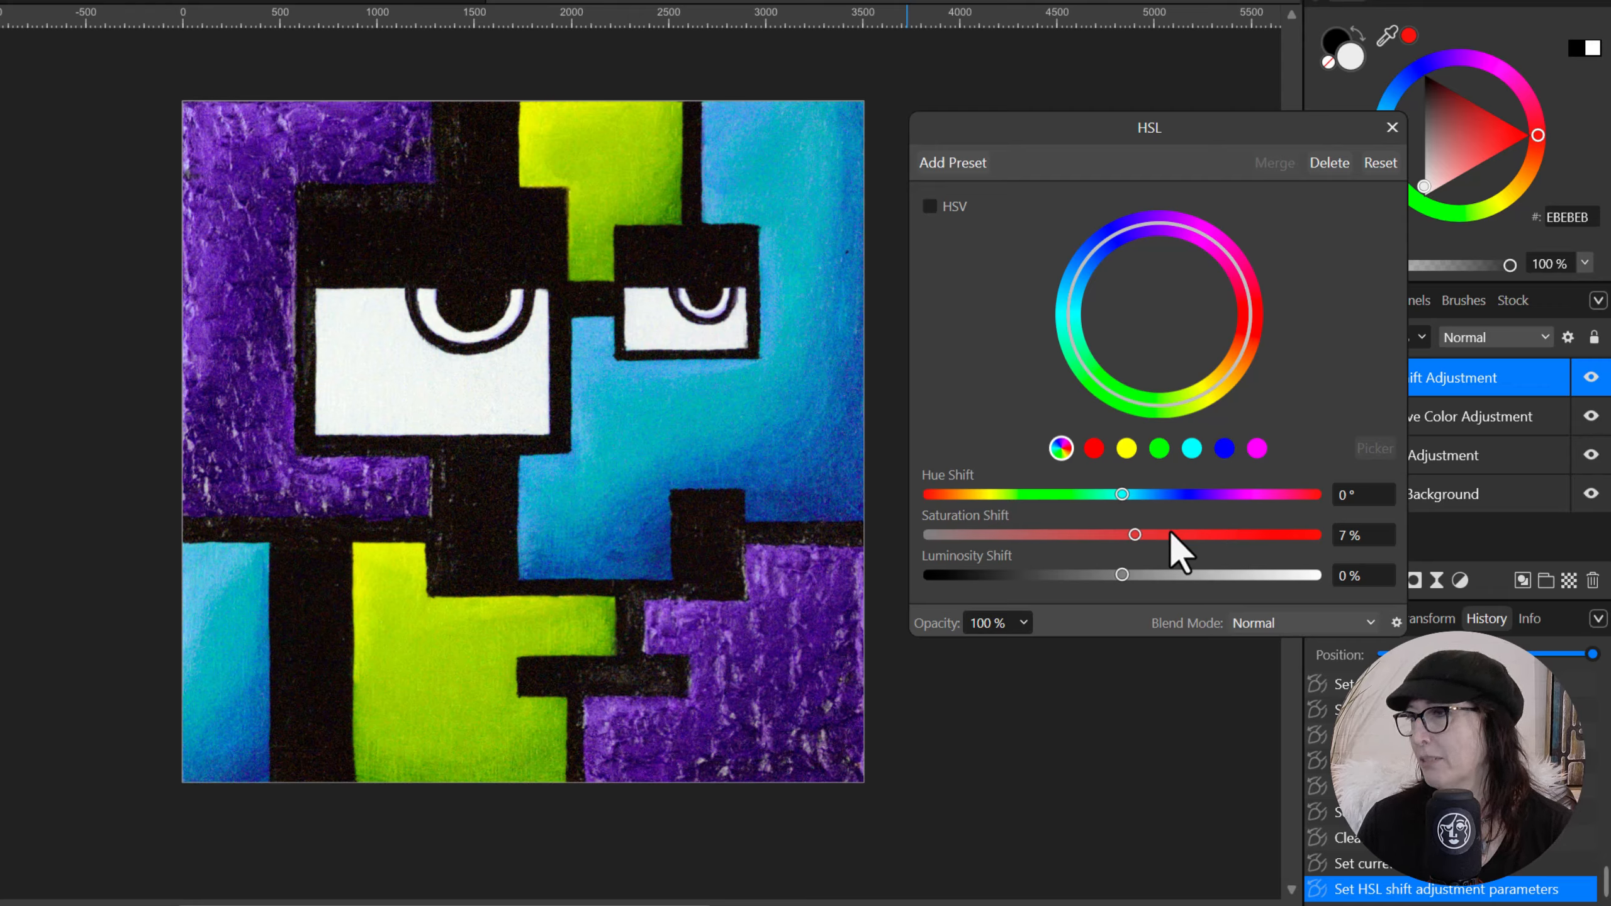
# Step: Increase the HSL adjustment's saturation shift to 49 %
pyautogui.moveTo(1135, 535); pyautogui.dragTo(1205, 543)
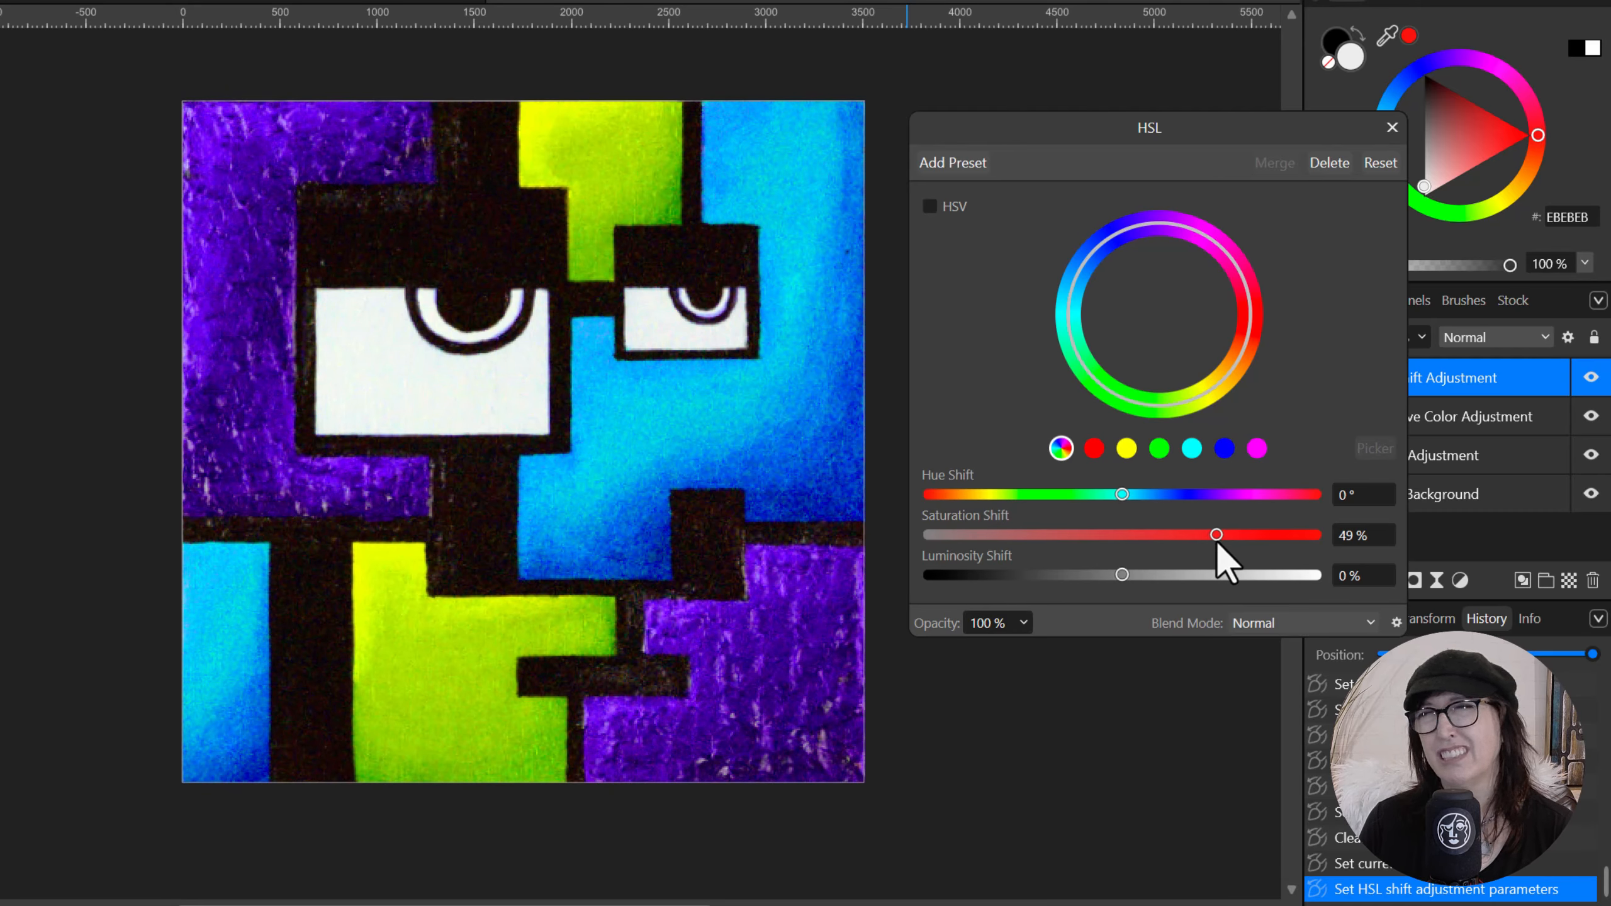